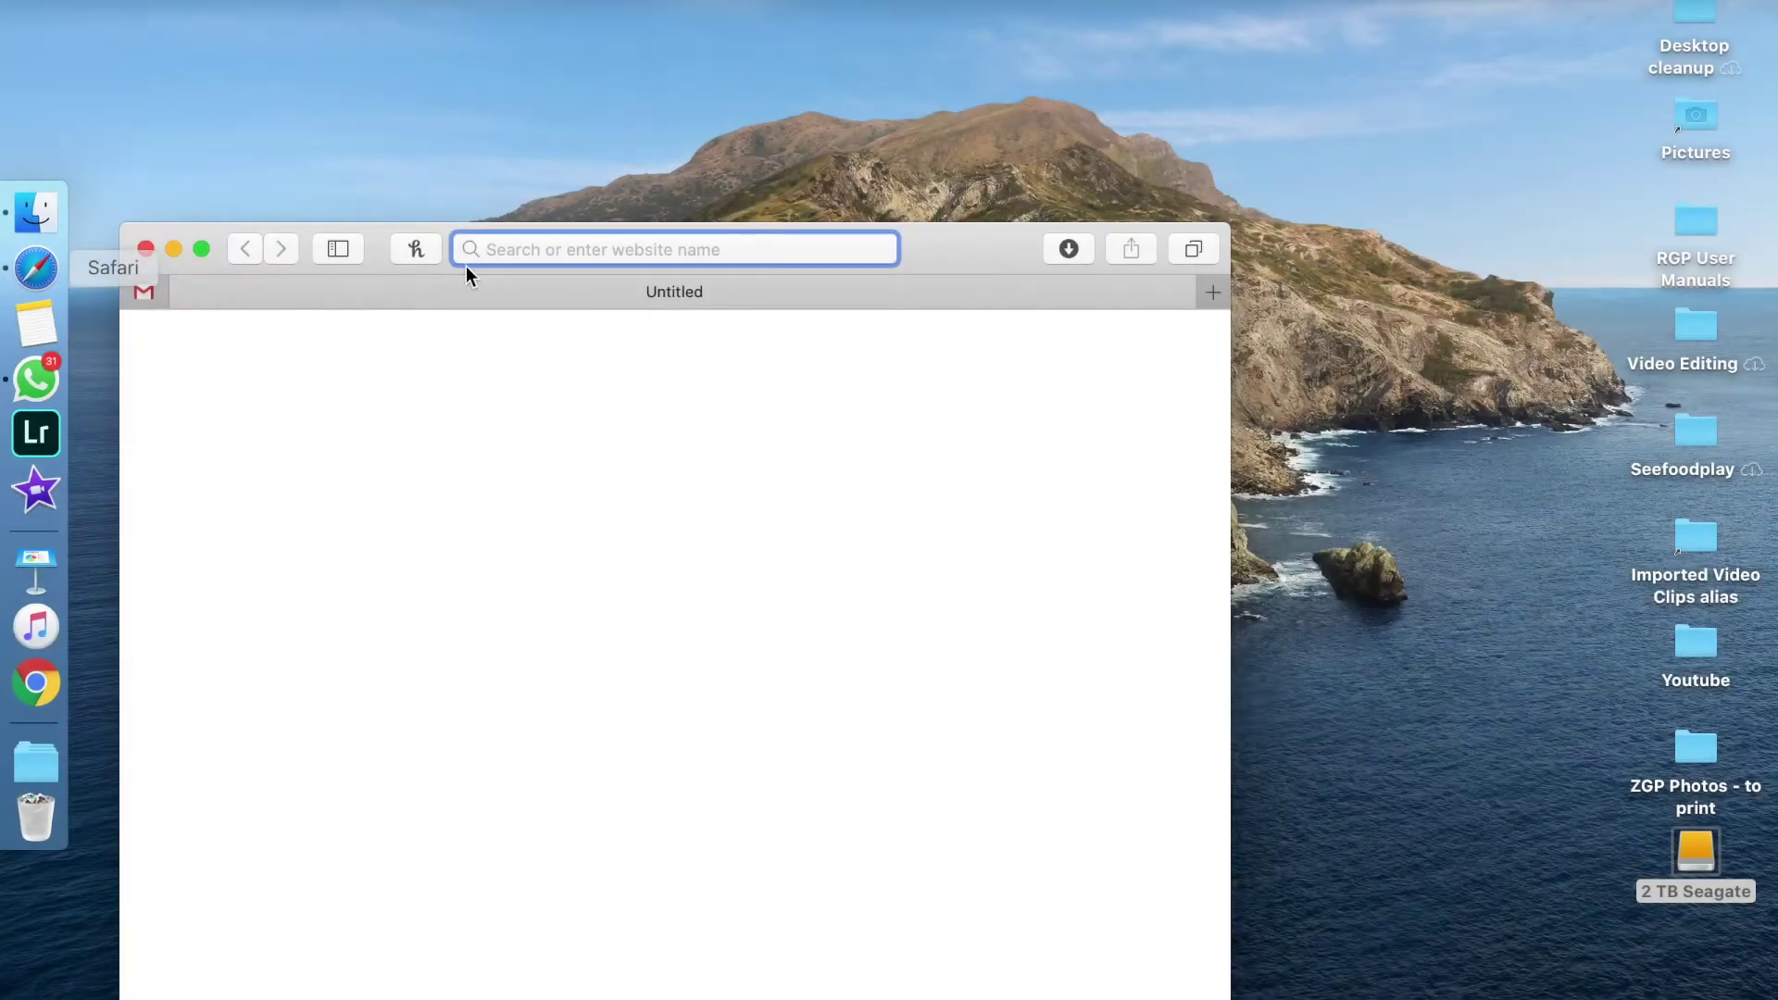
- Load canva.com in Safari and make the browser window fill the screen
{"action": "type", "text": "ca"}
{"action": "key", "text": "Return"}
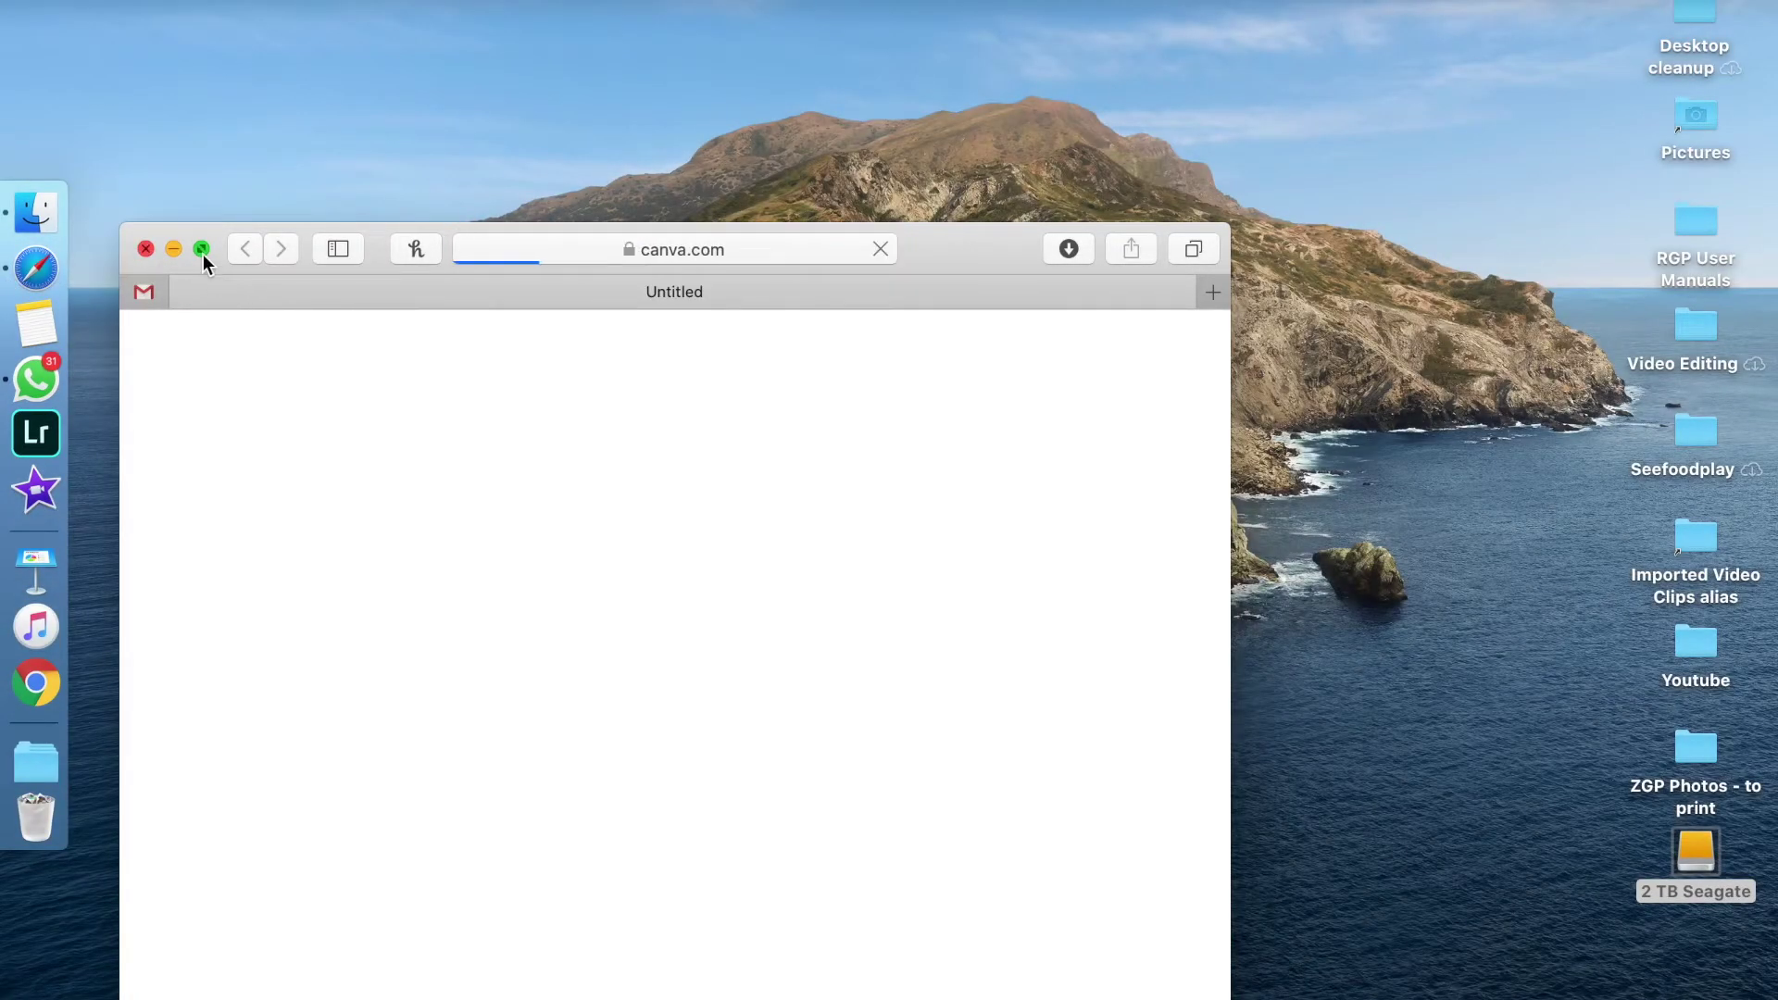
{"action": "left_click", "coordinate": [202, 254]}
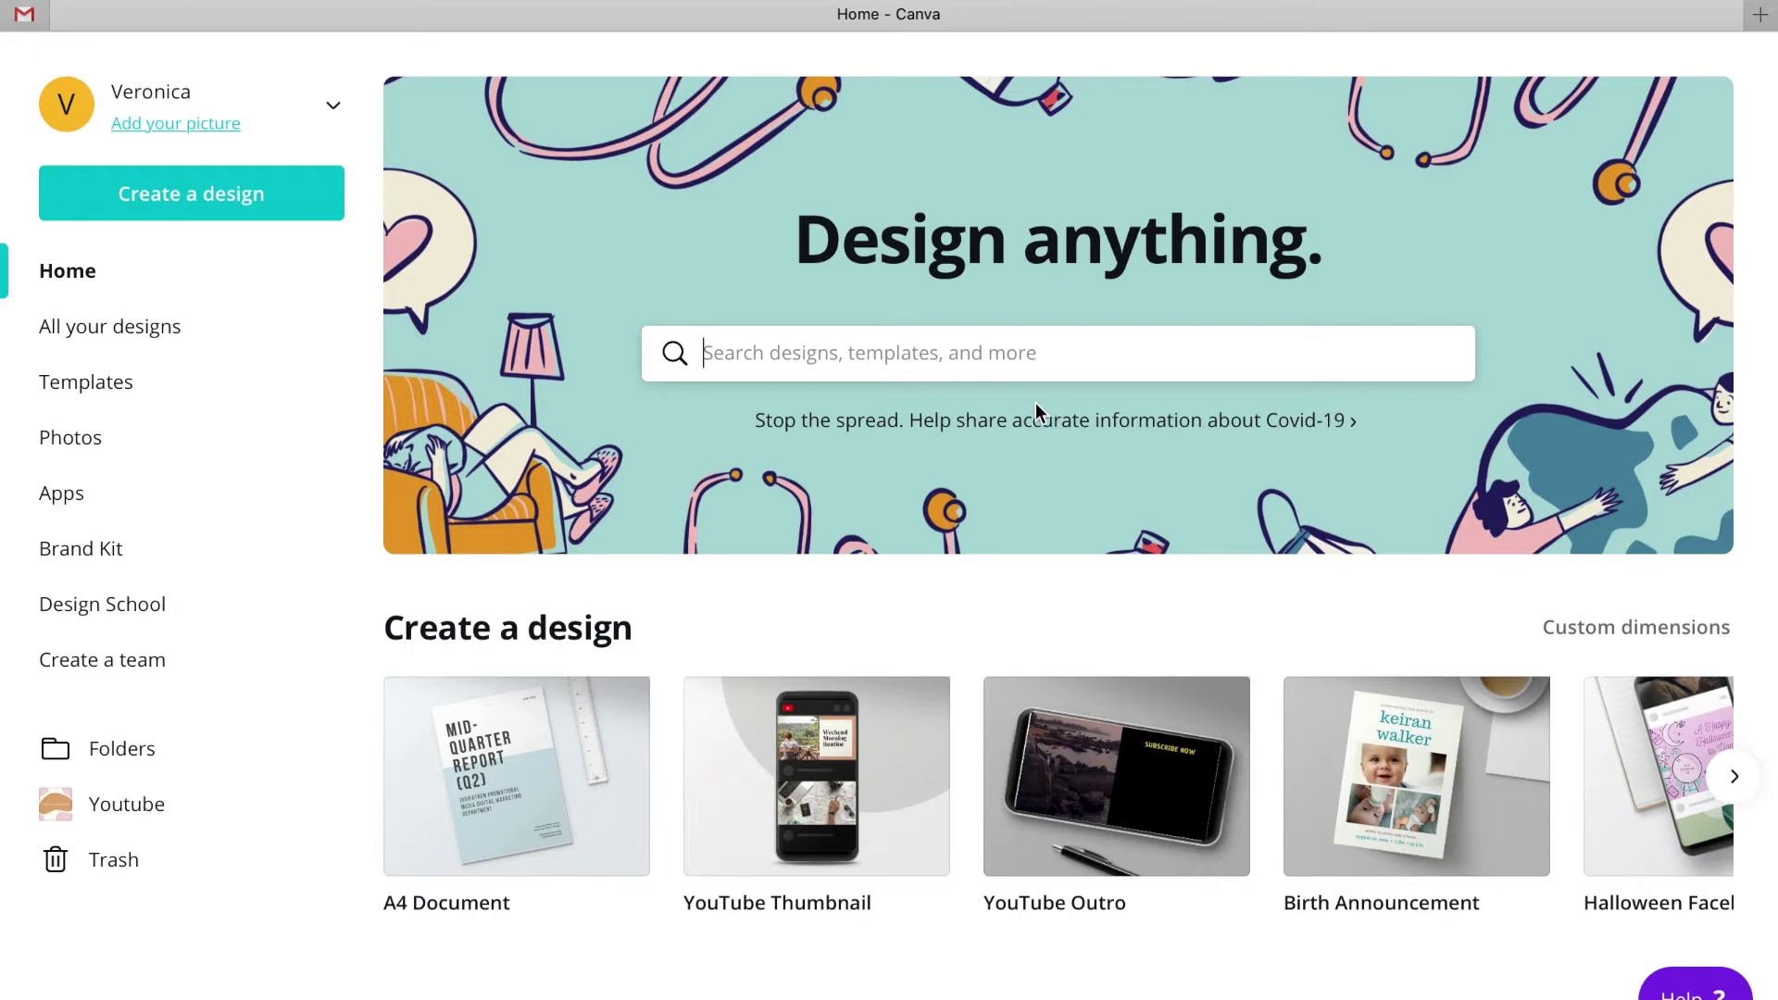
- Search Canva for 'YouTube Intro' templates and scroll through the results
{"action": "type", "text": "youtube"}
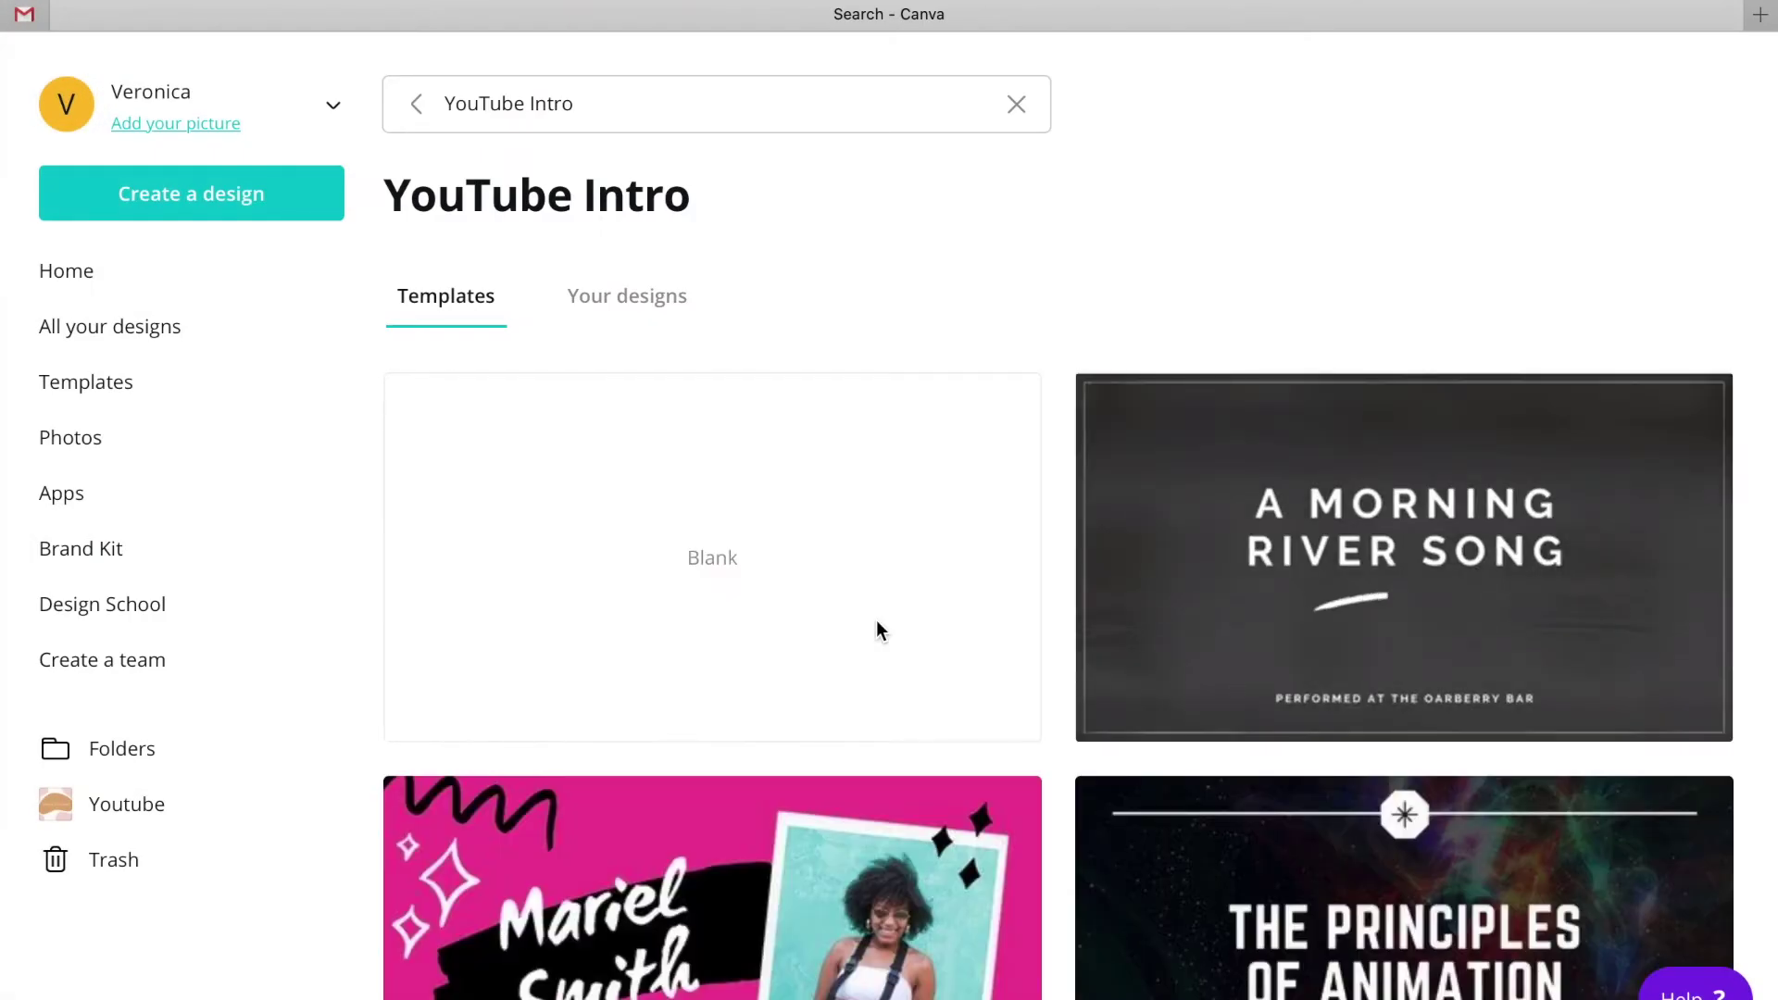
{"action": "scroll", "coordinate": [880, 593], "scroll_direction": "down", "scroll_amount": 6}
{"action": "scroll", "coordinate": [889, 561], "scroll_direction": "down", "scroll_amount": 7}
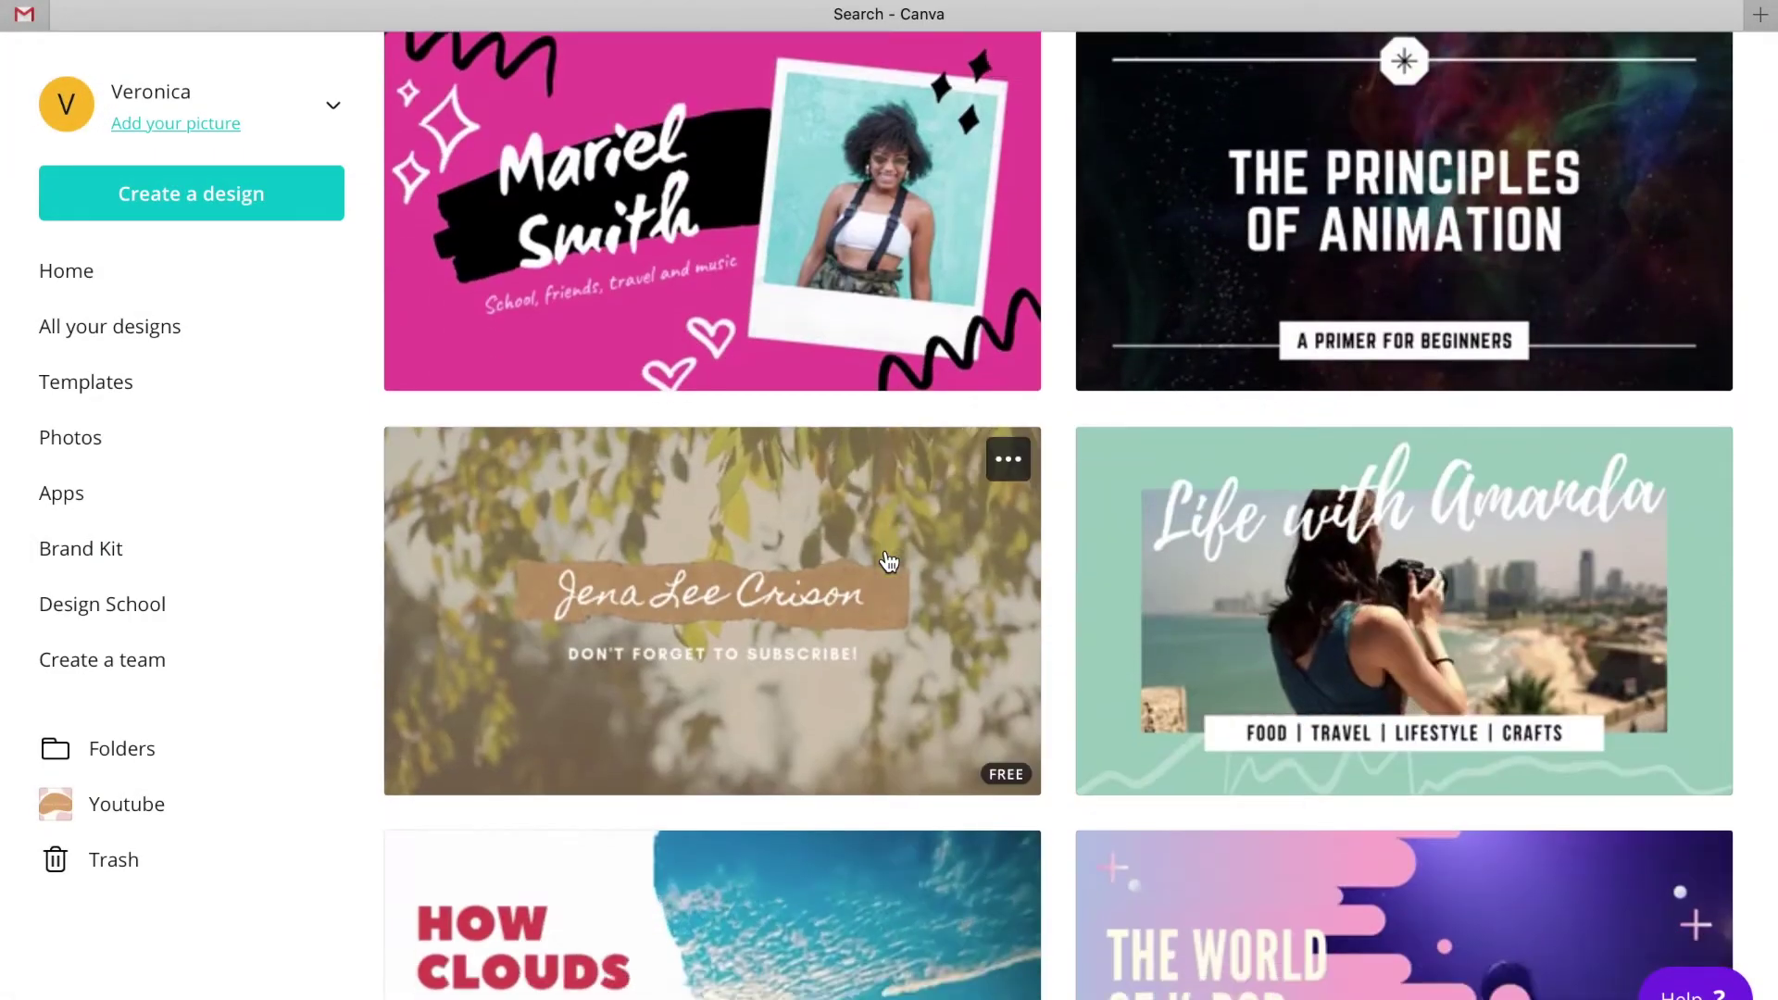
{"action": "scroll", "coordinate": [887, 560], "scroll_direction": "up", "scroll_amount": 13}
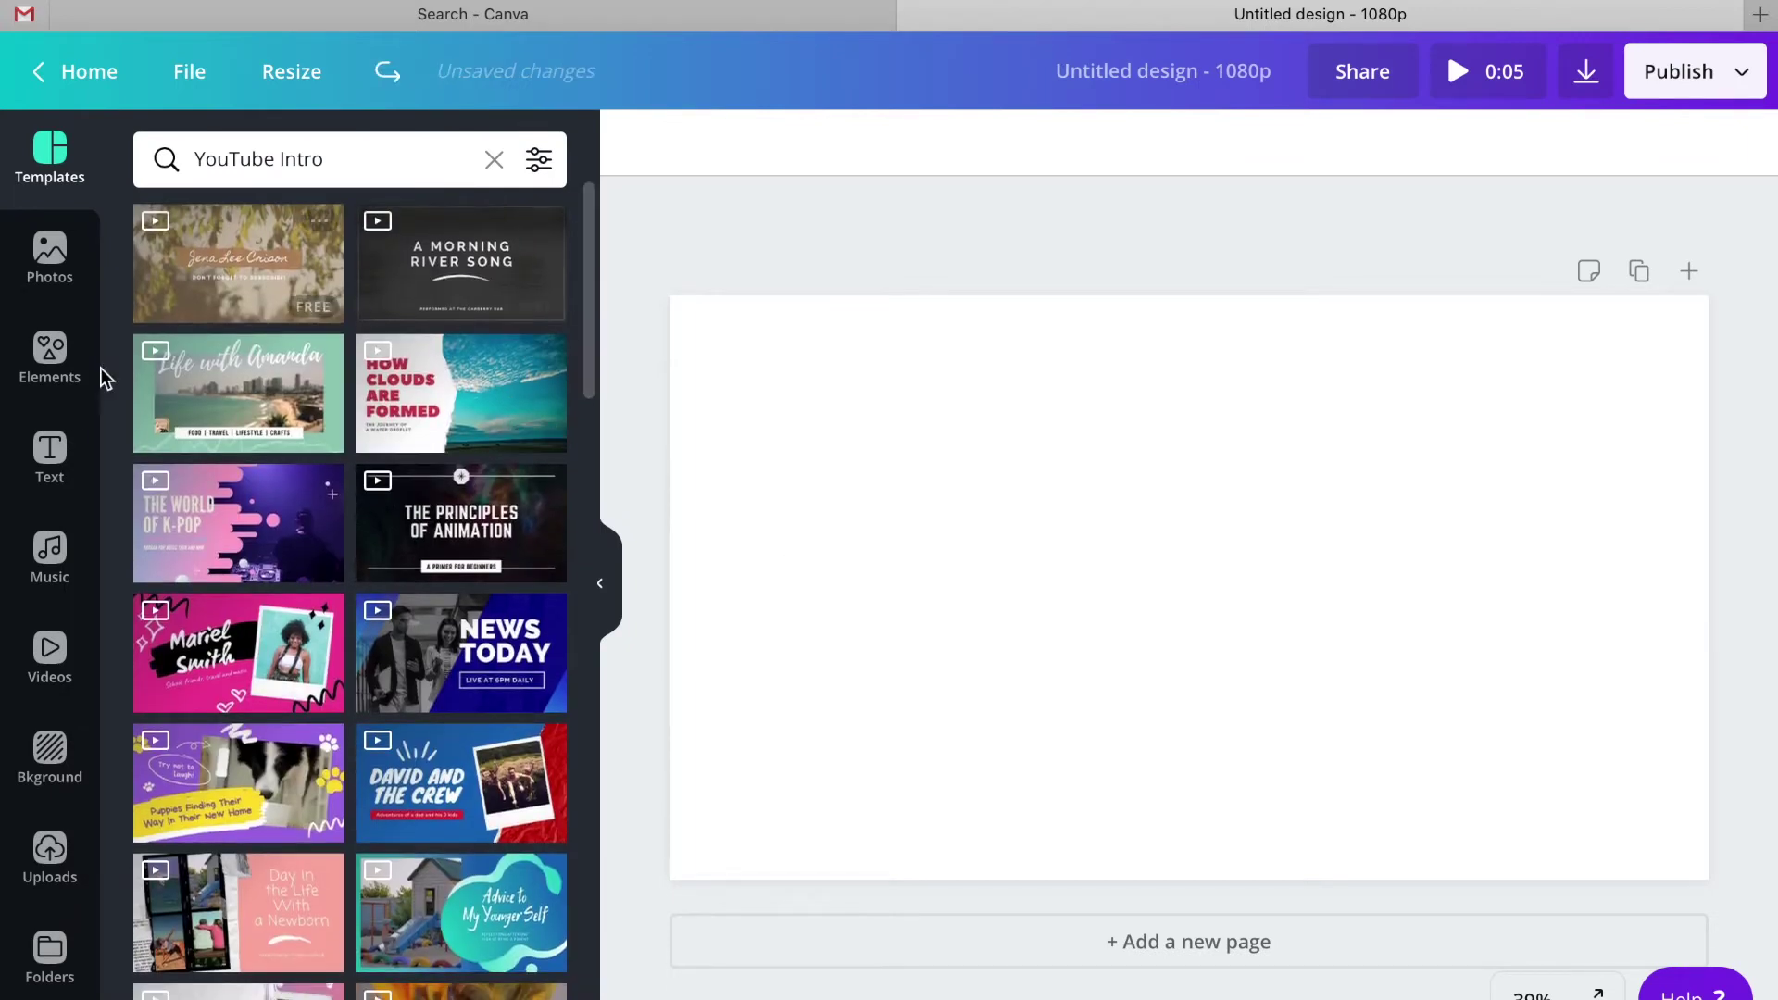
- Add a plain grey square from Elements and flatten it into a thin horizontal bar
{"action": "left_click", "coordinate": [58, 378]}
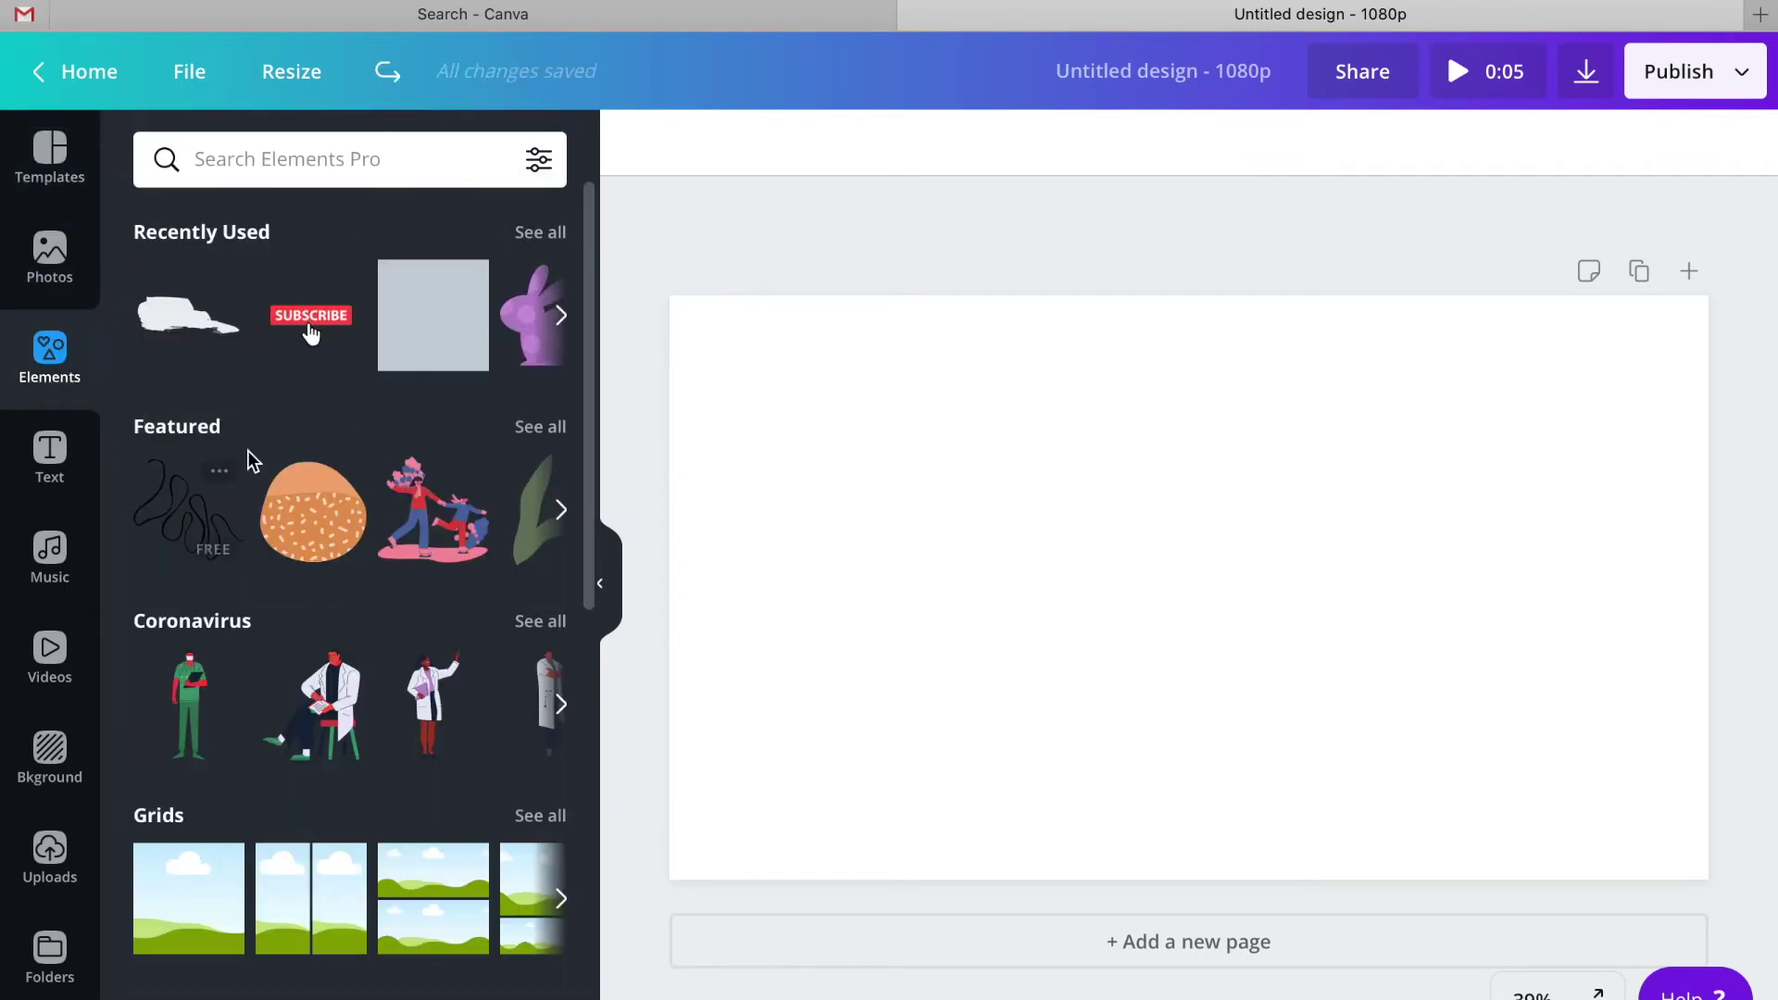
{"action": "left_click", "coordinate": [412, 343]}
{"action": "left_click_drag", "start_coordinate": [1204, 741], "coordinate": [902, 861]}
- Set the page background colour to green
{"action": "left_click", "coordinate": [981, 527]}
{"action": "left_click", "coordinate": [639, 142]}
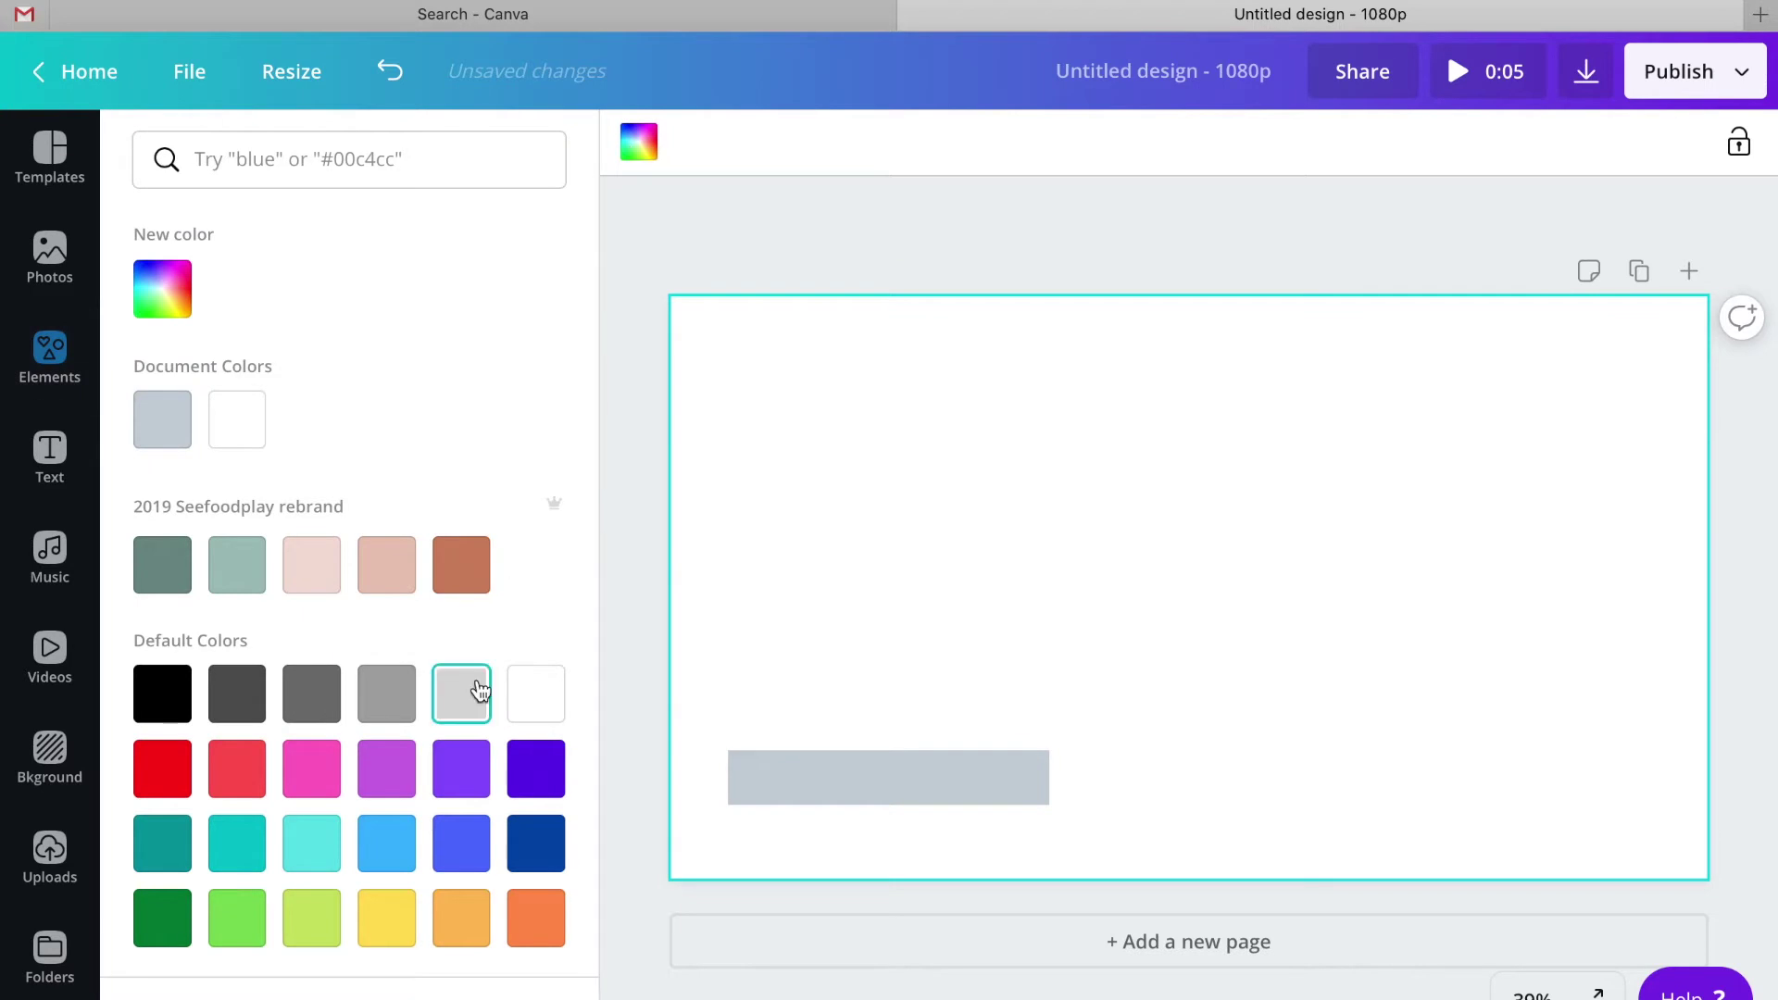
{"action": "left_click", "coordinate": [238, 931]}
- Shrink the bar slightly, move it to the bottom-left, and colour it white
{"action": "left_click", "coordinate": [970, 794]}
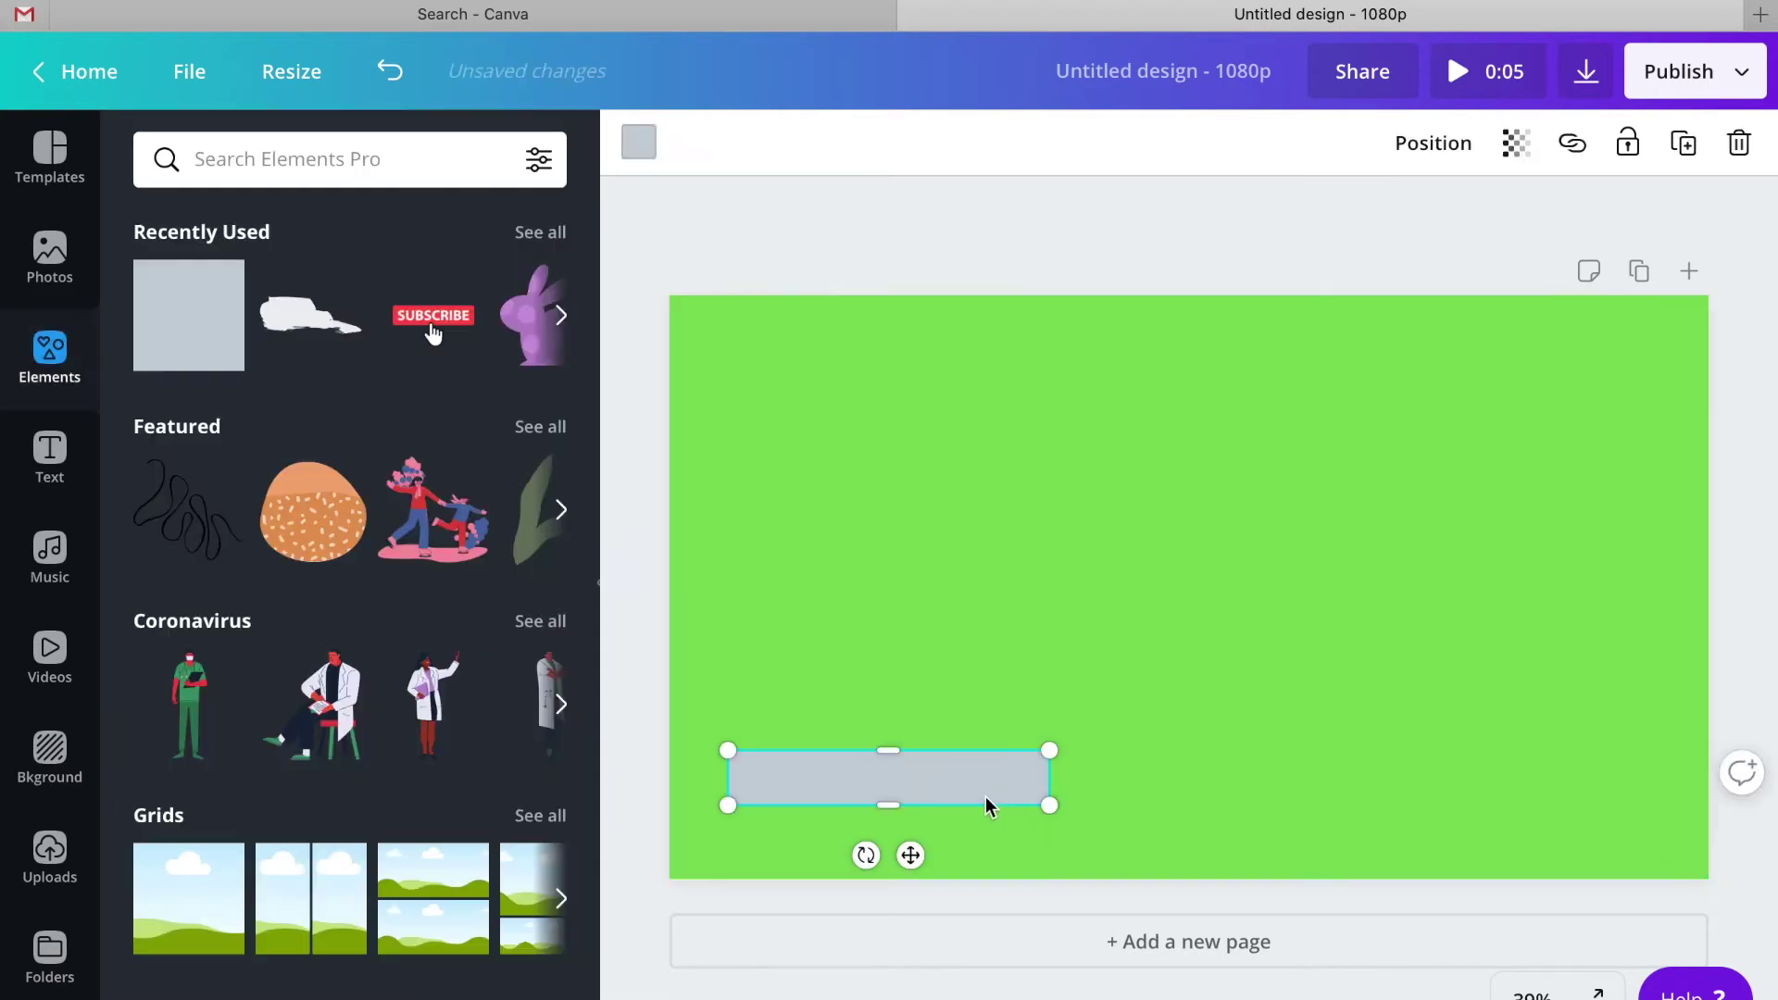
{"action": "left_click_drag", "start_coordinate": [1023, 809], "coordinate": [969, 792]}
{"action": "mouse_move", "coordinate": [873, 841]}
{"action": "left_mouse_down"}
{"action": "mouse_move", "coordinate": [849, 841]}
{"action": "mouse_move", "coordinate": [850, 863]}
{"action": "left_mouse_up"}
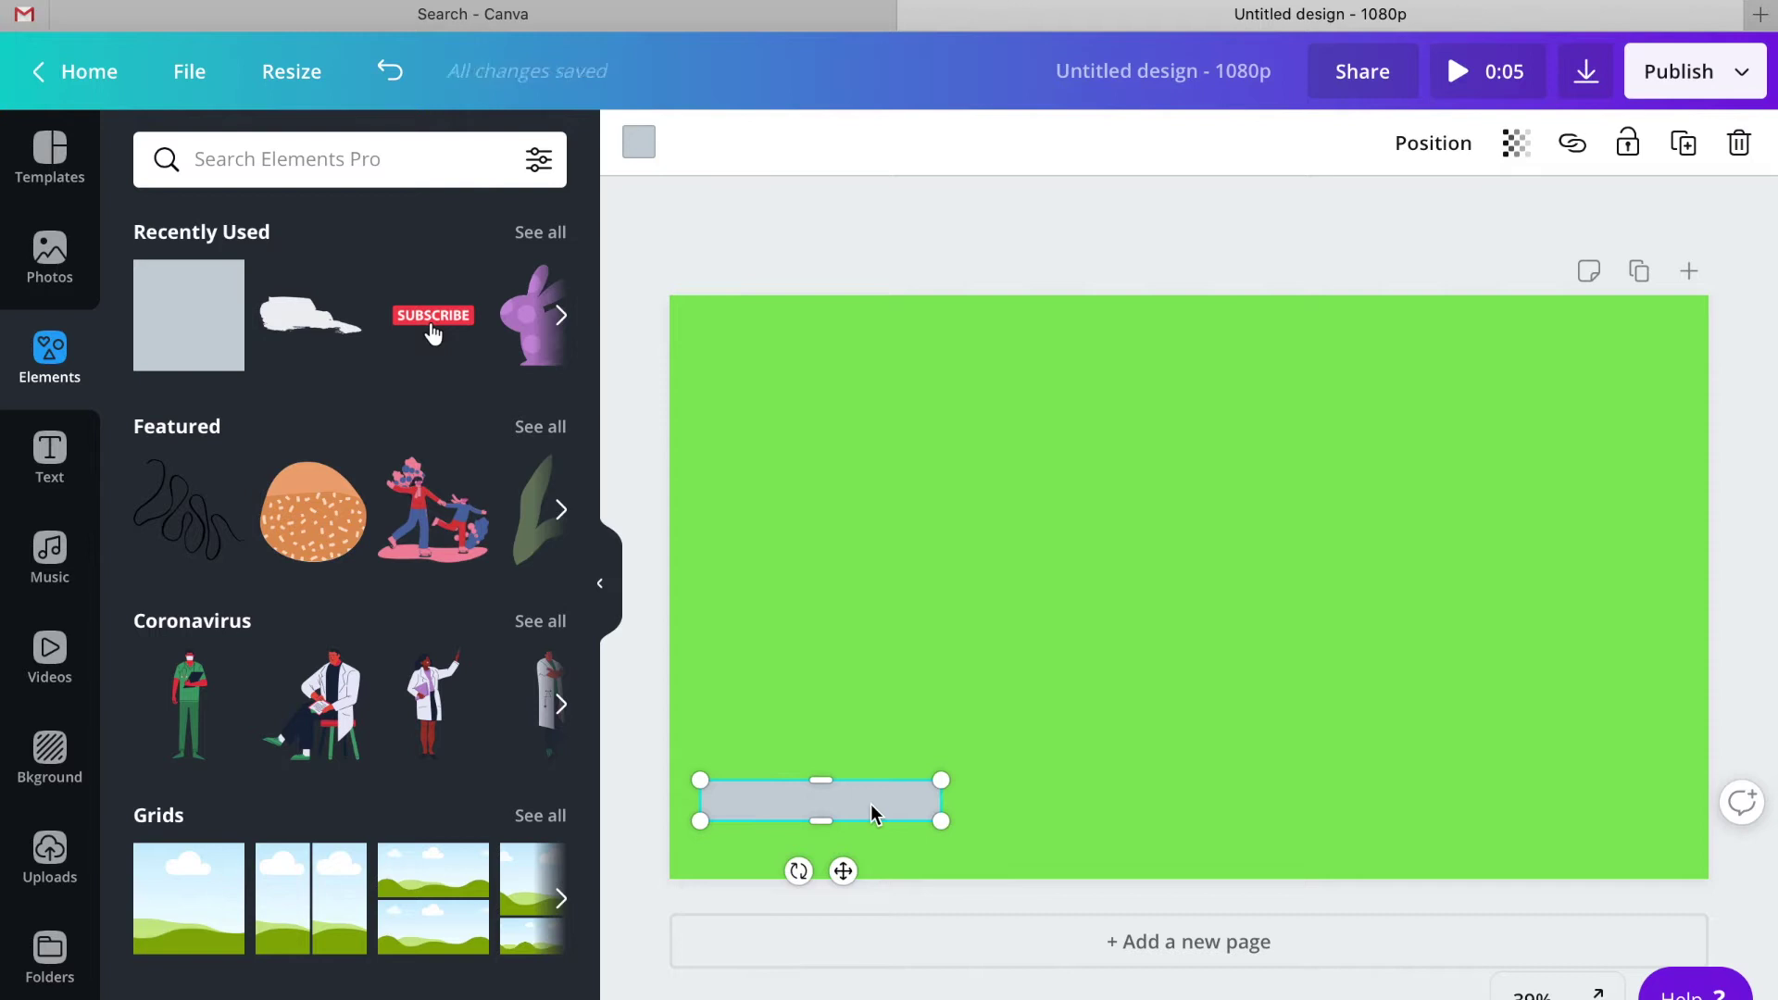
{"action": "left_click", "coordinate": [639, 145]}
{"action": "left_click", "coordinate": [532, 693]}
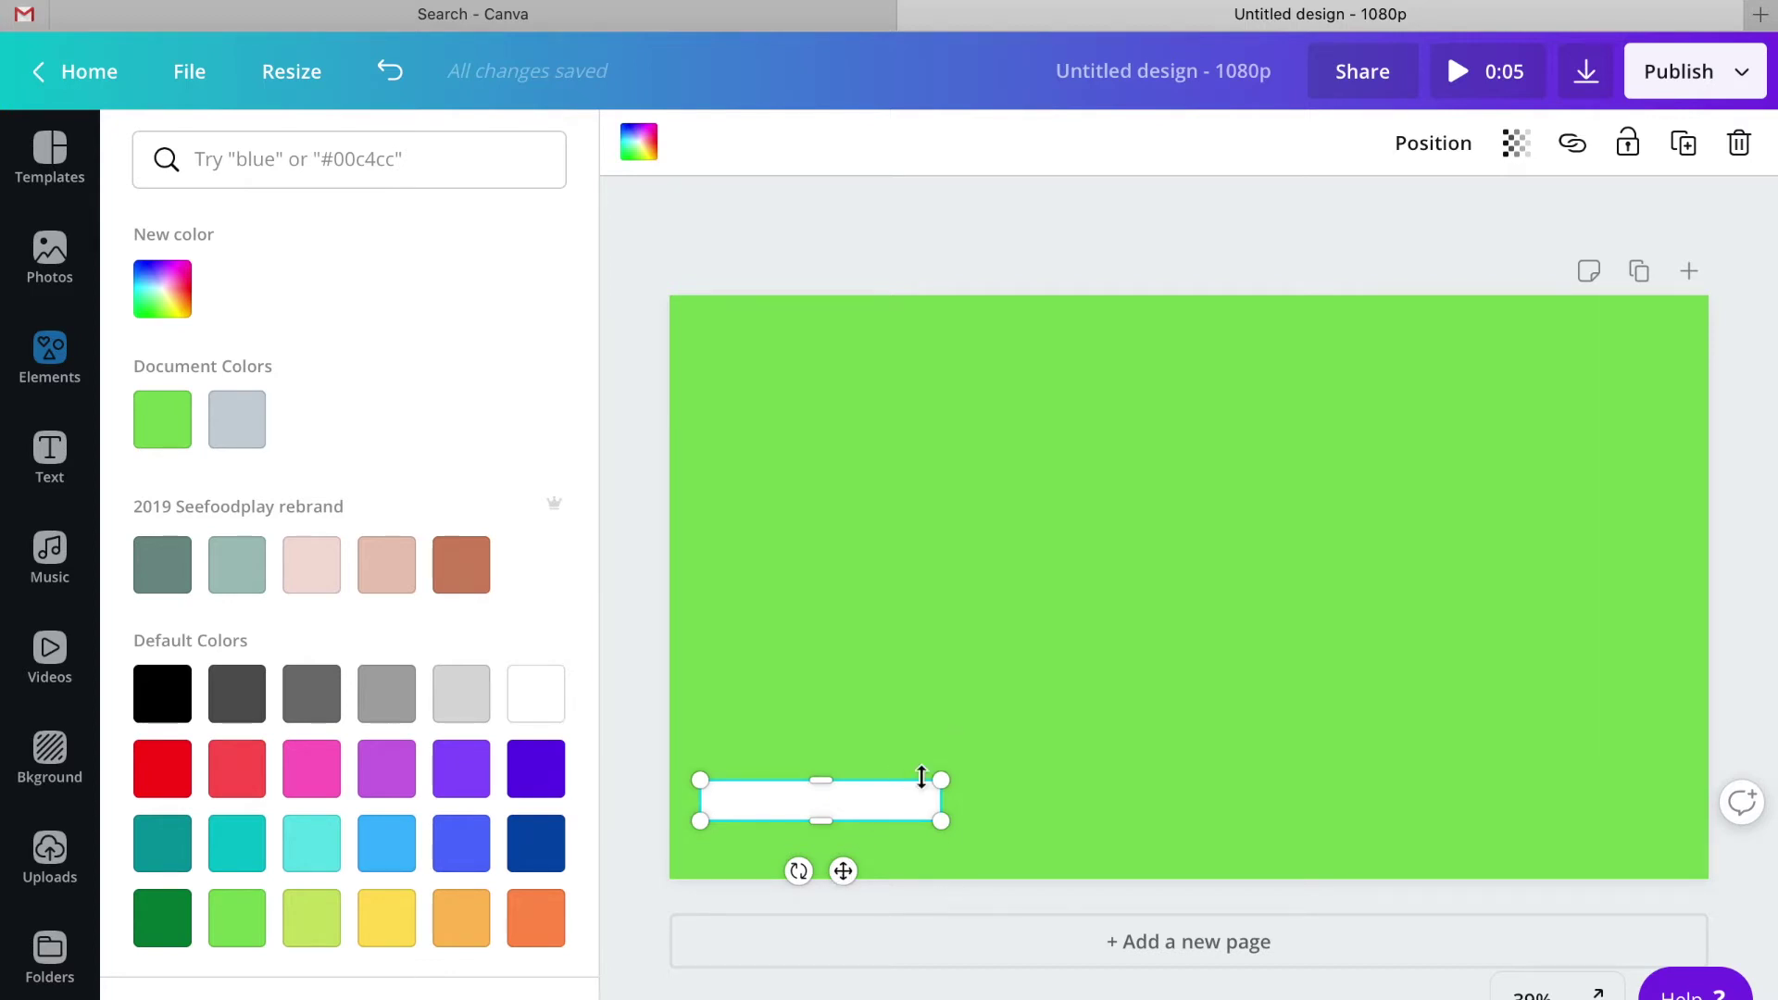
- Position and resize the lower white bar so it is larger than the upper one
{"action": "left_click", "coordinate": [898, 798]}
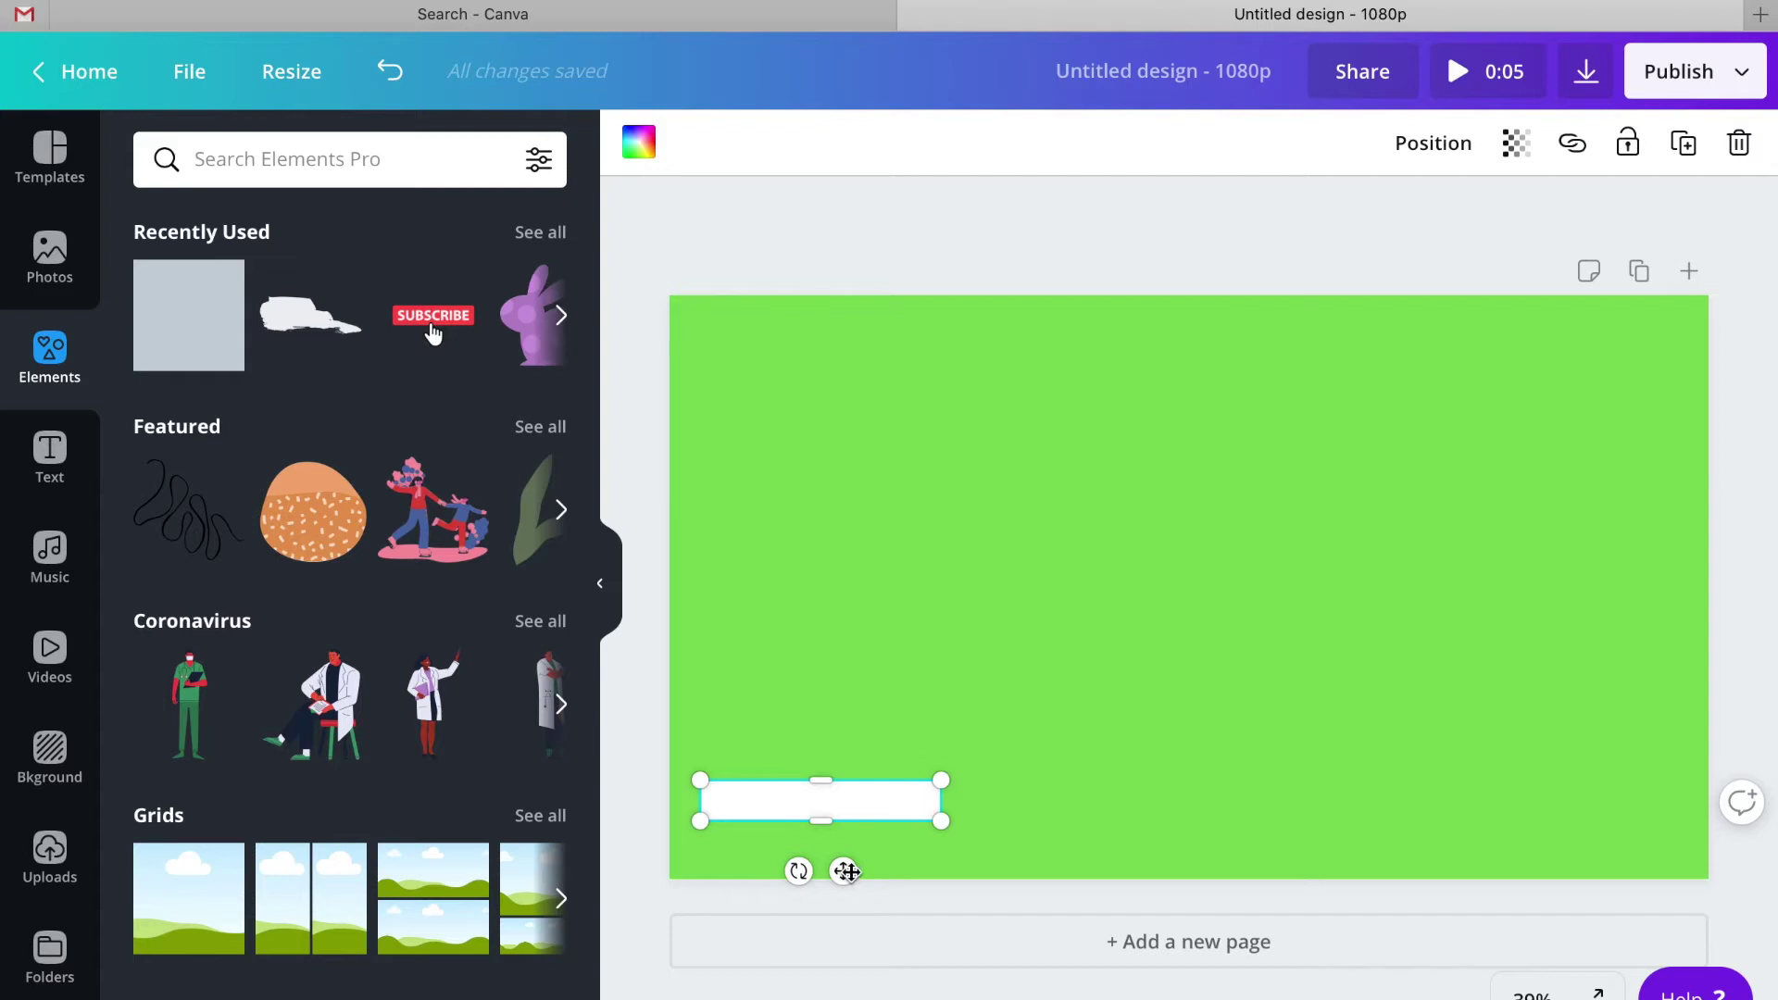
{"action": "left_click_drag", "start_coordinate": [847, 871], "coordinate": [827, 835]}
{"action": "left_click", "coordinate": [844, 792]}
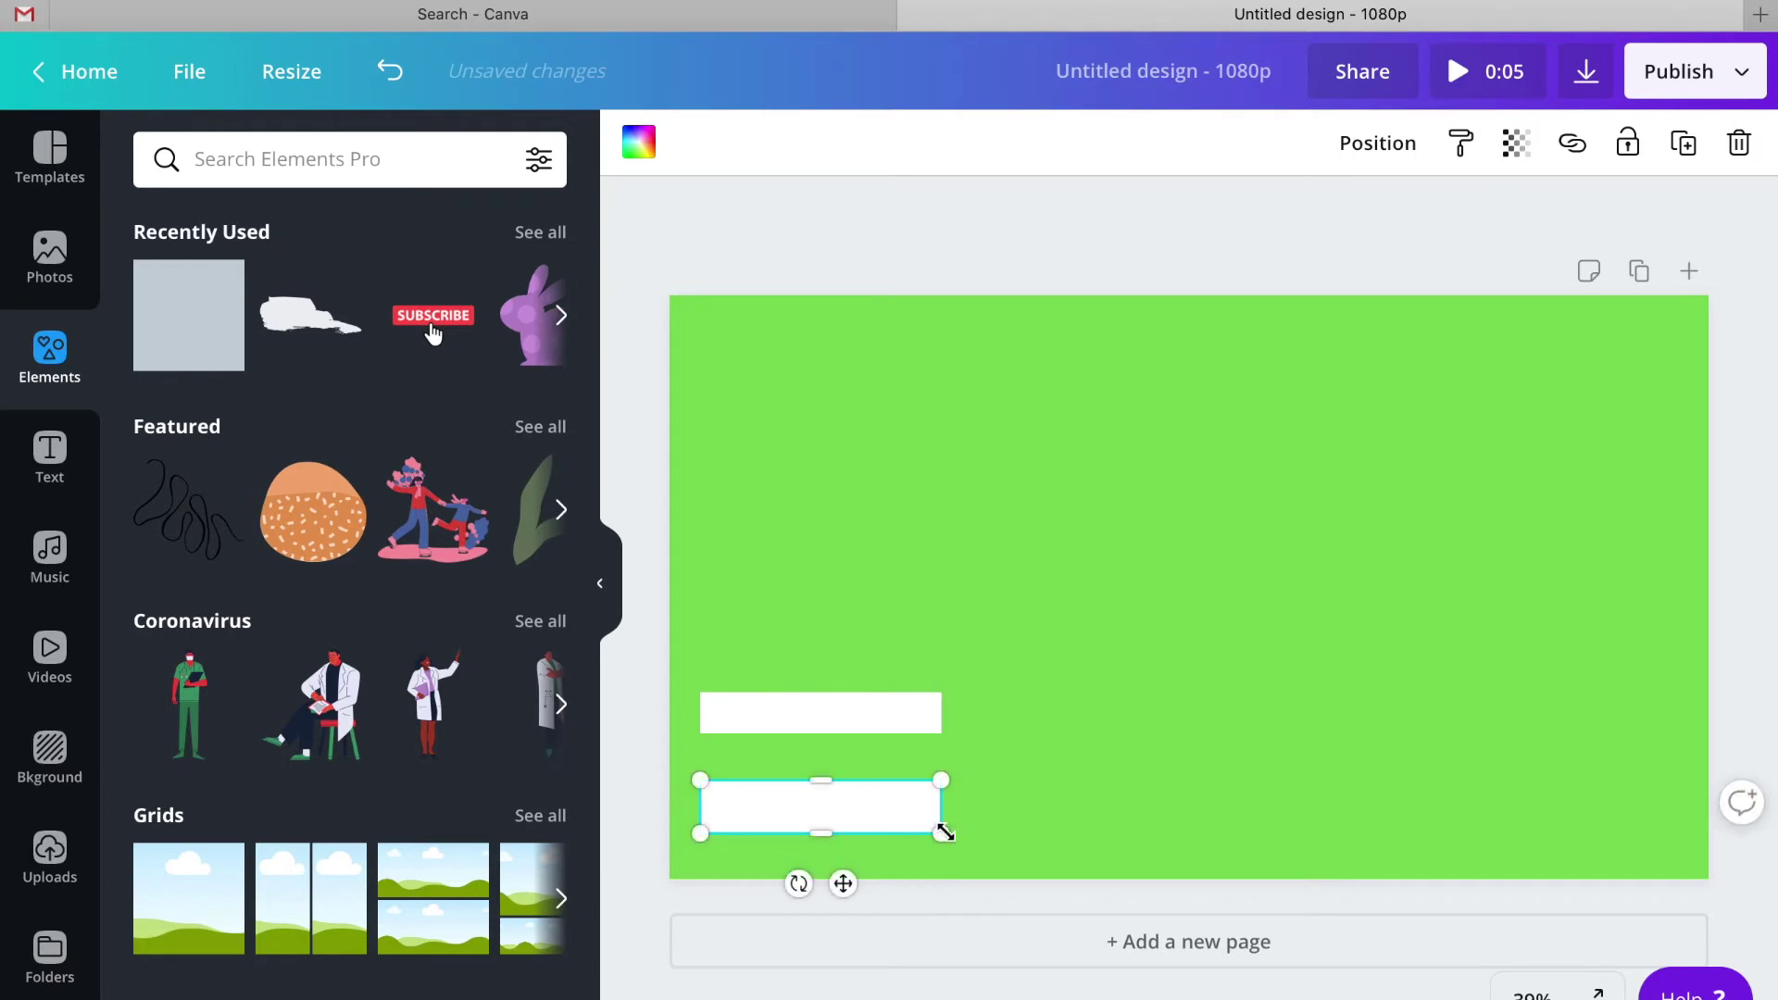
{"action": "left_click_drag", "start_coordinate": [970, 832], "coordinate": [980, 833]}
{"action": "left_click_drag", "start_coordinate": [836, 838], "coordinate": [834, 833]}
{"action": "left_click", "coordinate": [820, 722]}
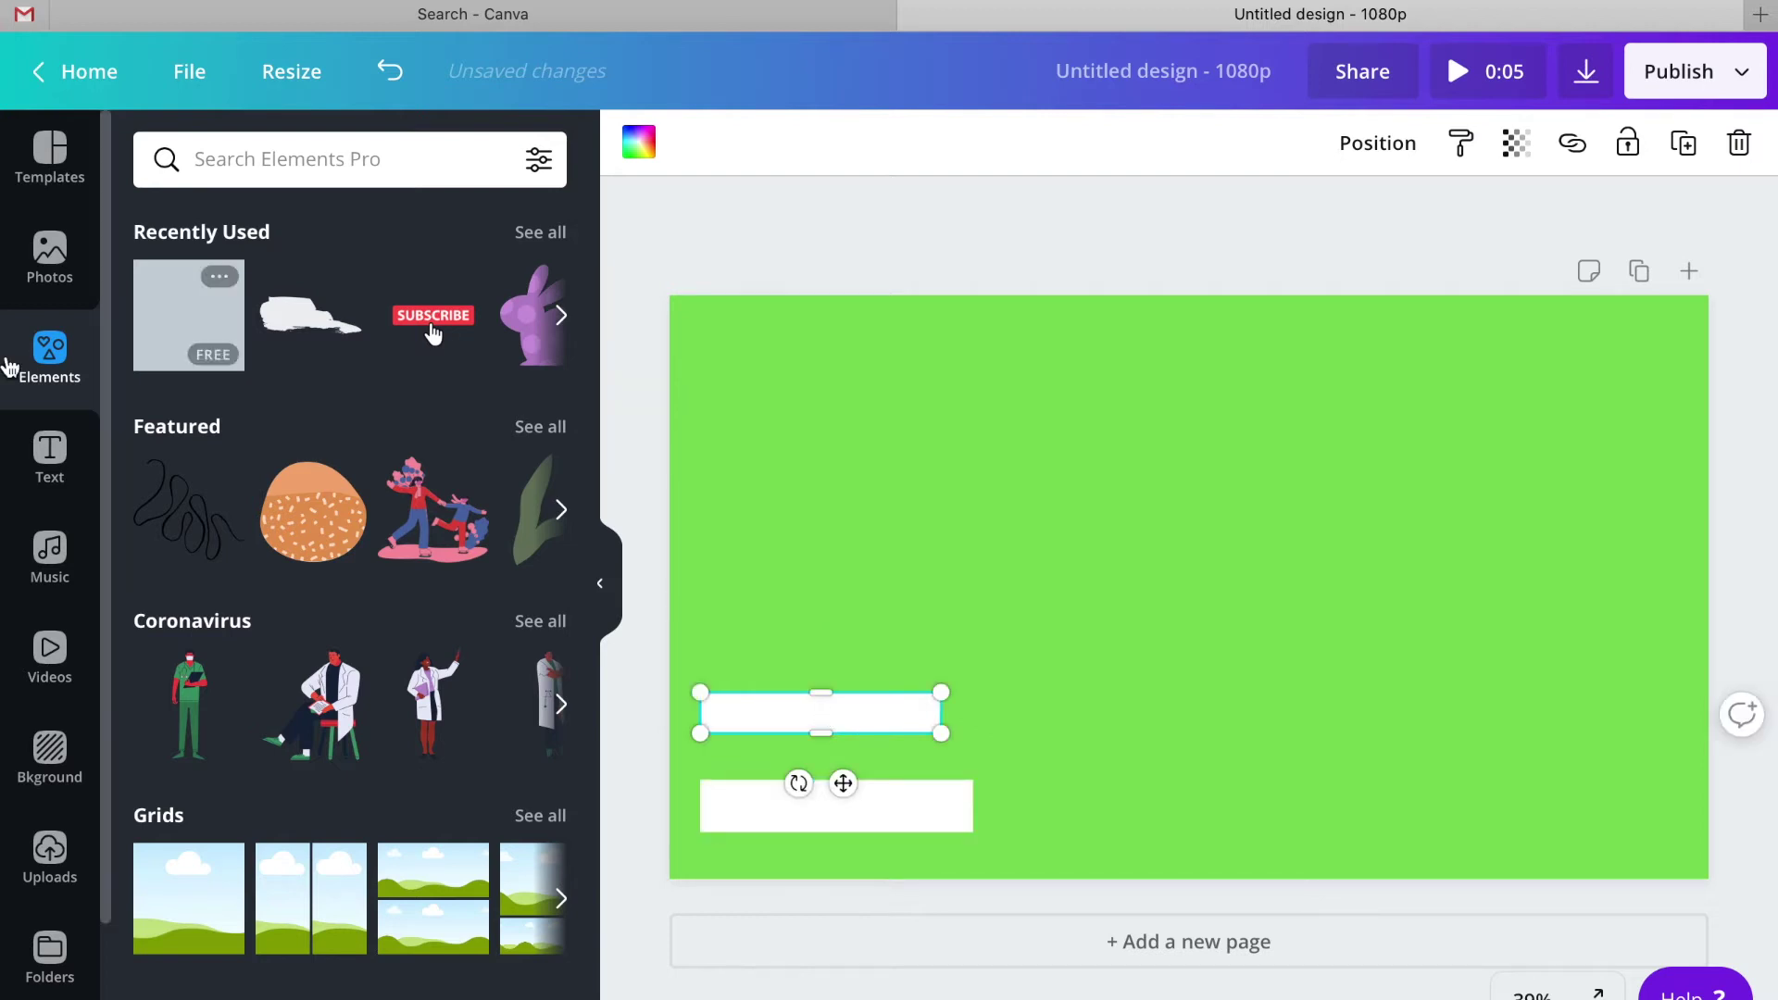
- Add a heading, replace its words with the name, and move it onto the upper white bar
{"action": "left_click", "coordinate": [50, 454]}
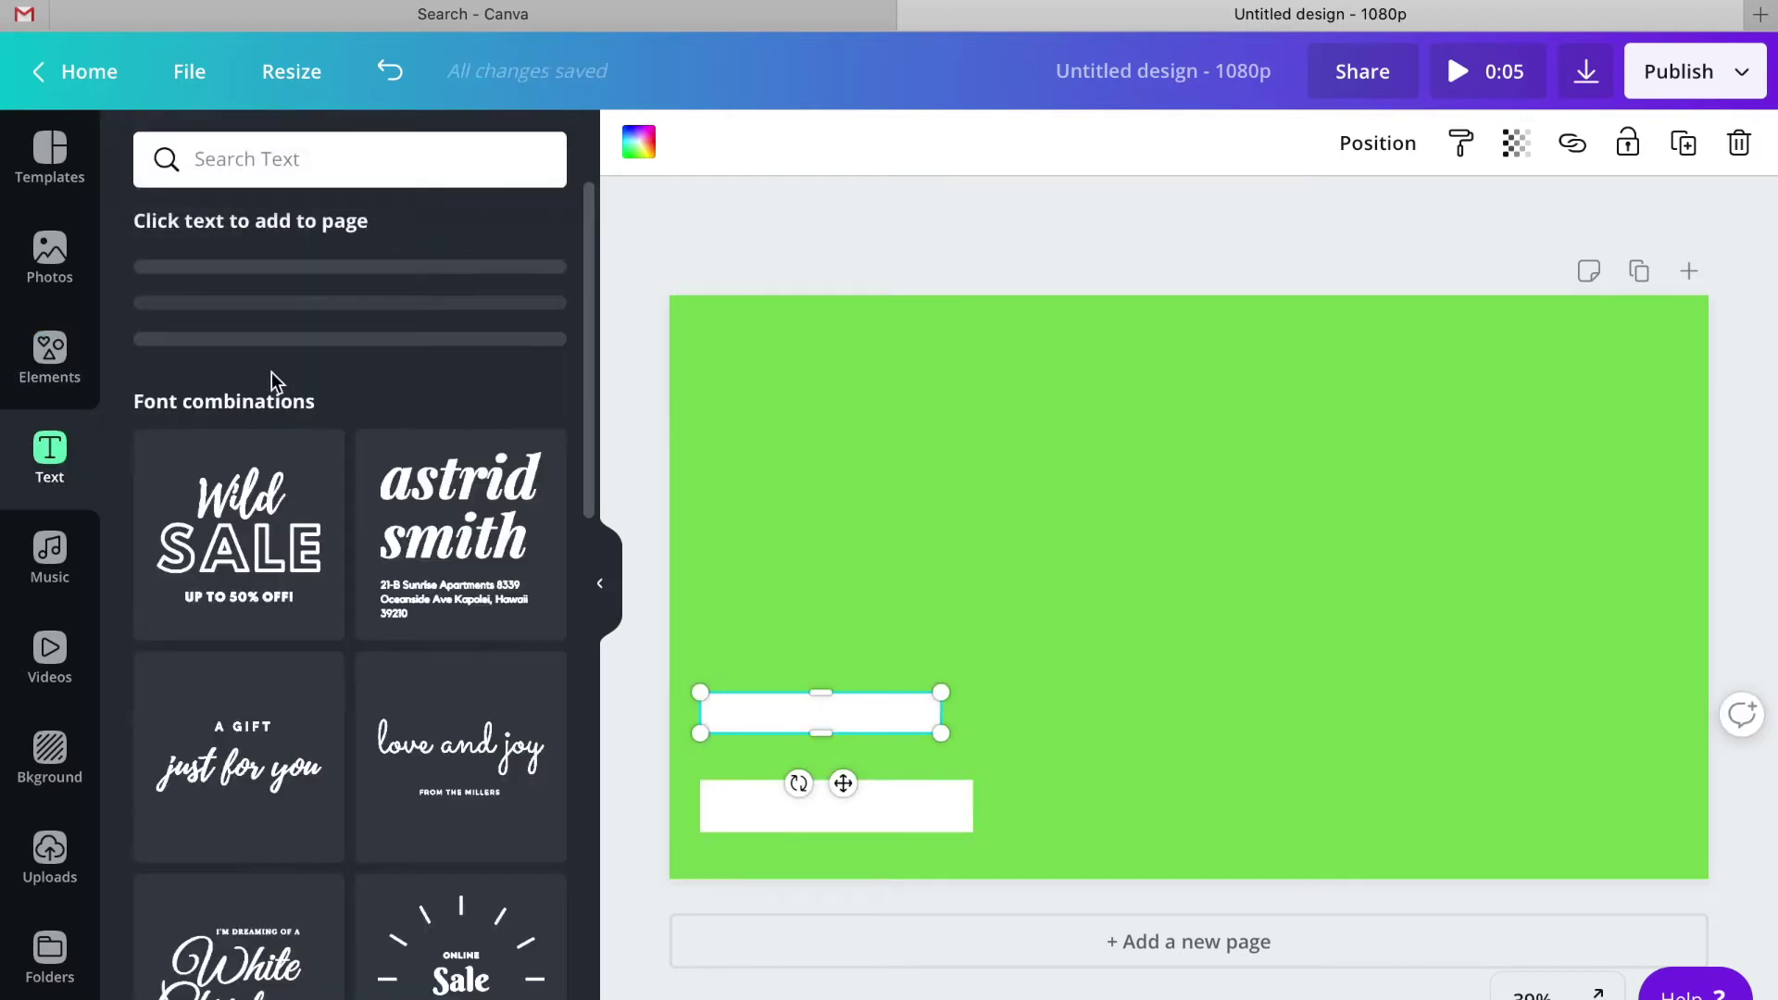
{"action": "left_click", "coordinate": [282, 319]}
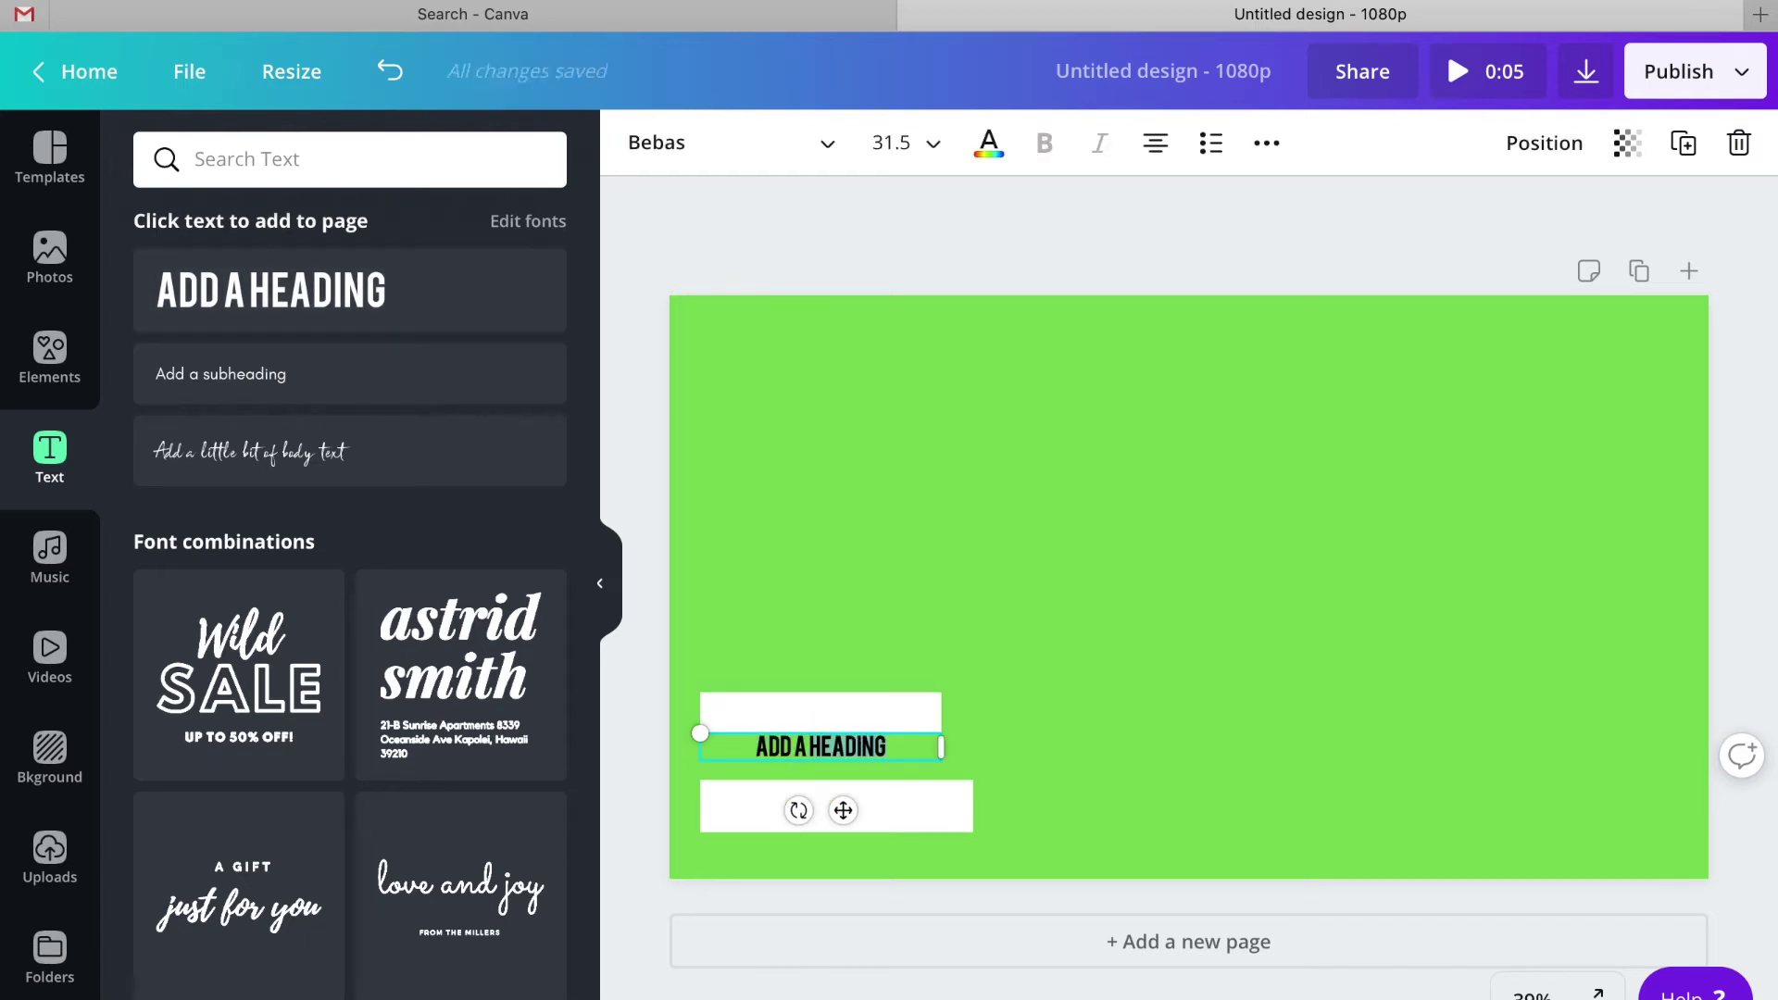
{"action": "double_click", "coordinate": [857, 749]}
{"action": "type", "text": "VERONICA"}
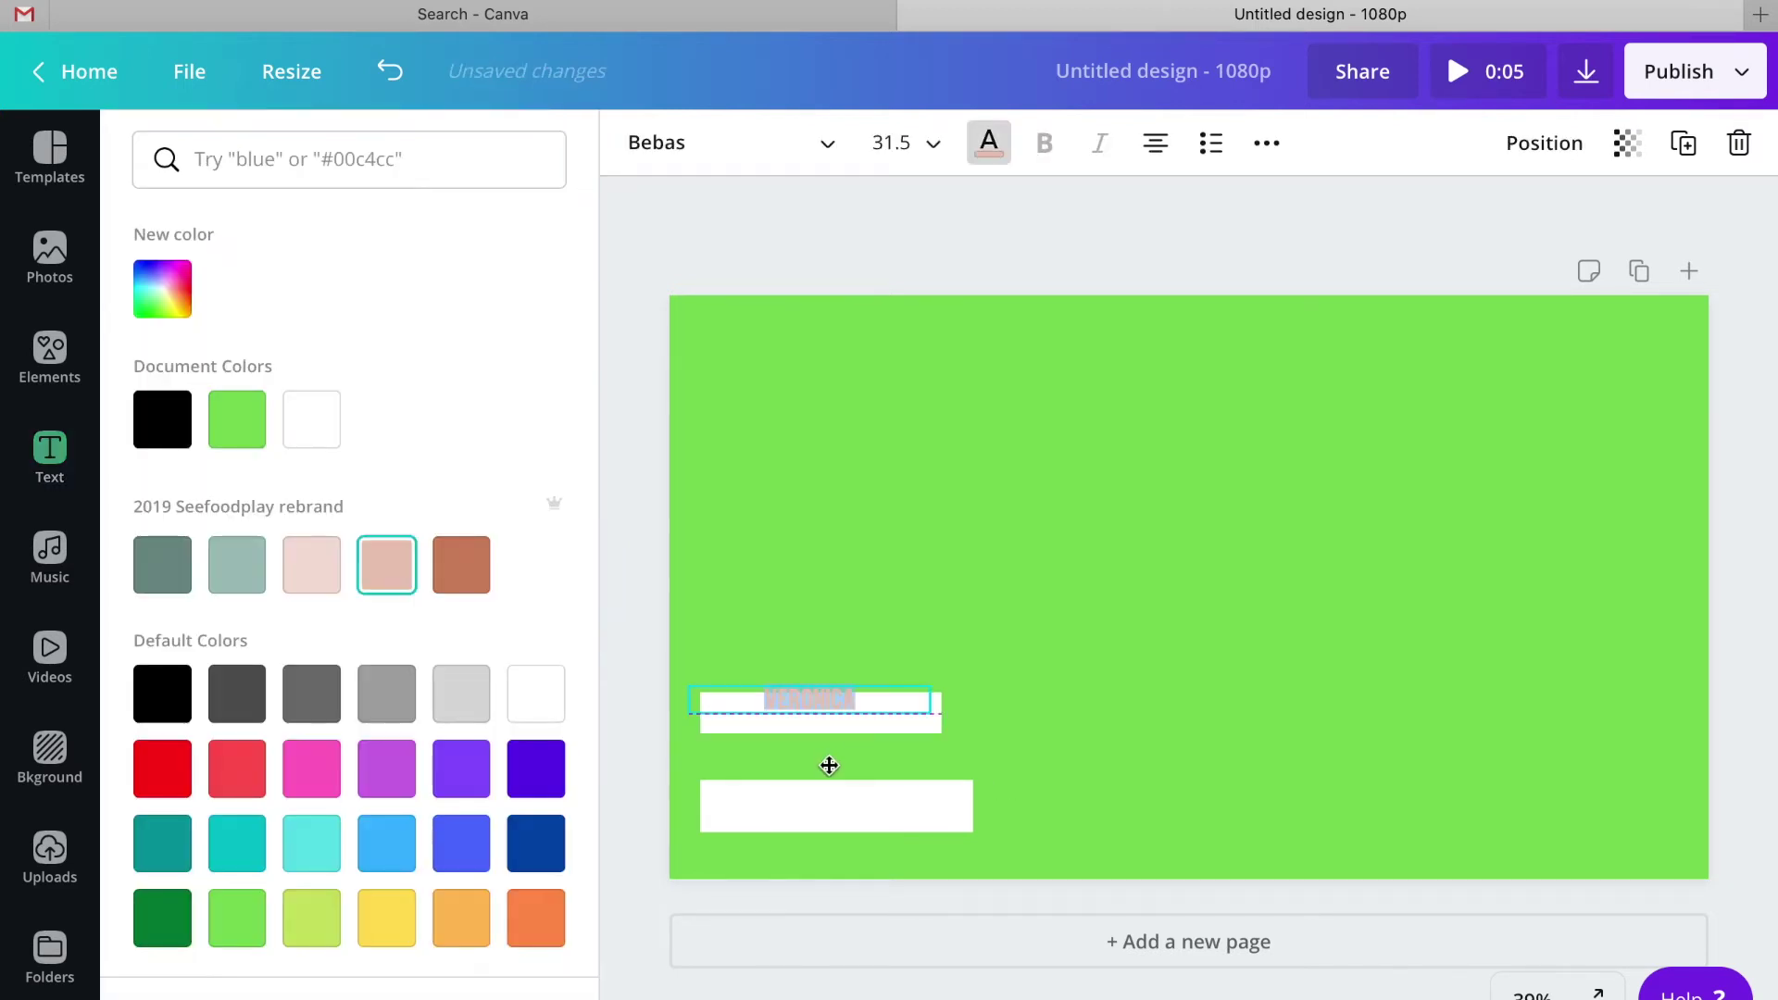
{"action": "left_click_drag", "start_coordinate": [825, 762], "coordinate": [842, 774]}
- Set the name heading to size 42 and widen its letter spacing to 190
{"action": "left_click", "coordinate": [894, 143]}
{"action": "scroll", "coordinate": [982, 664], "scroll_direction": "down", "scroll_amount": 3}
{"action": "left_click", "coordinate": [937, 667]}
{"action": "double_click", "coordinate": [847, 719]}
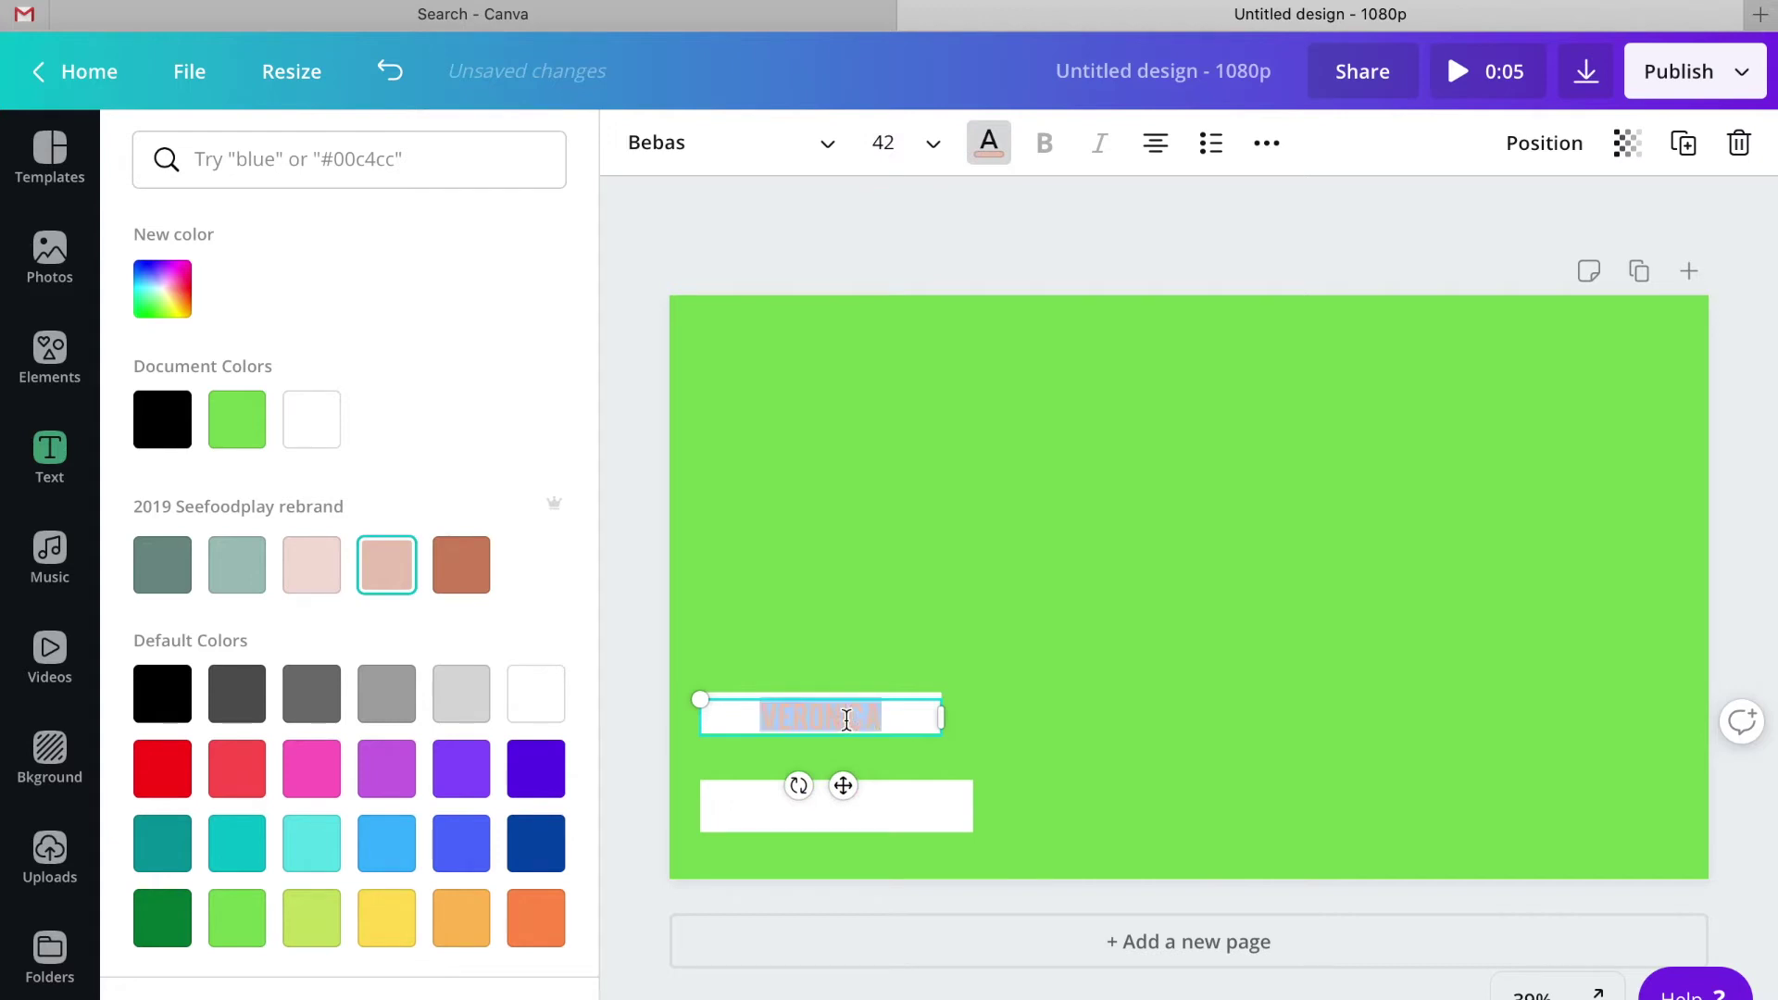
{"action": "left_click", "coordinate": [1549, 146]}
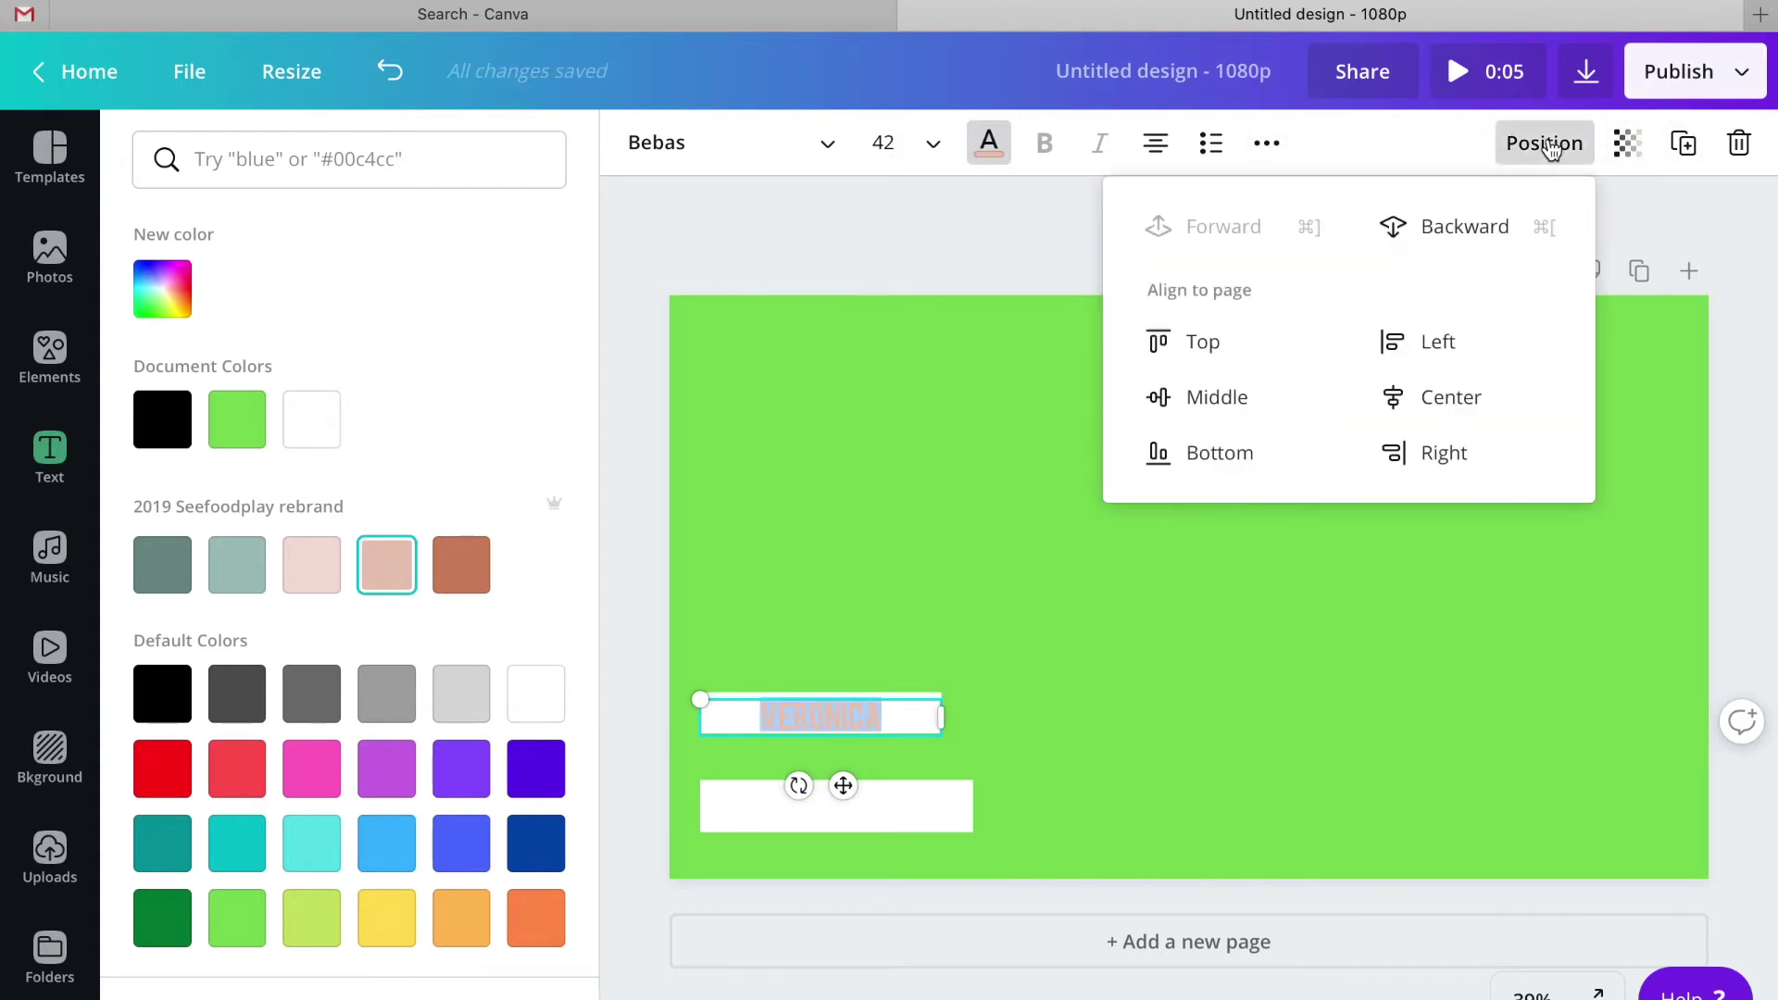
{"action": "left_click", "coordinate": [1548, 145]}
{"action": "left_click", "coordinate": [1266, 146]}
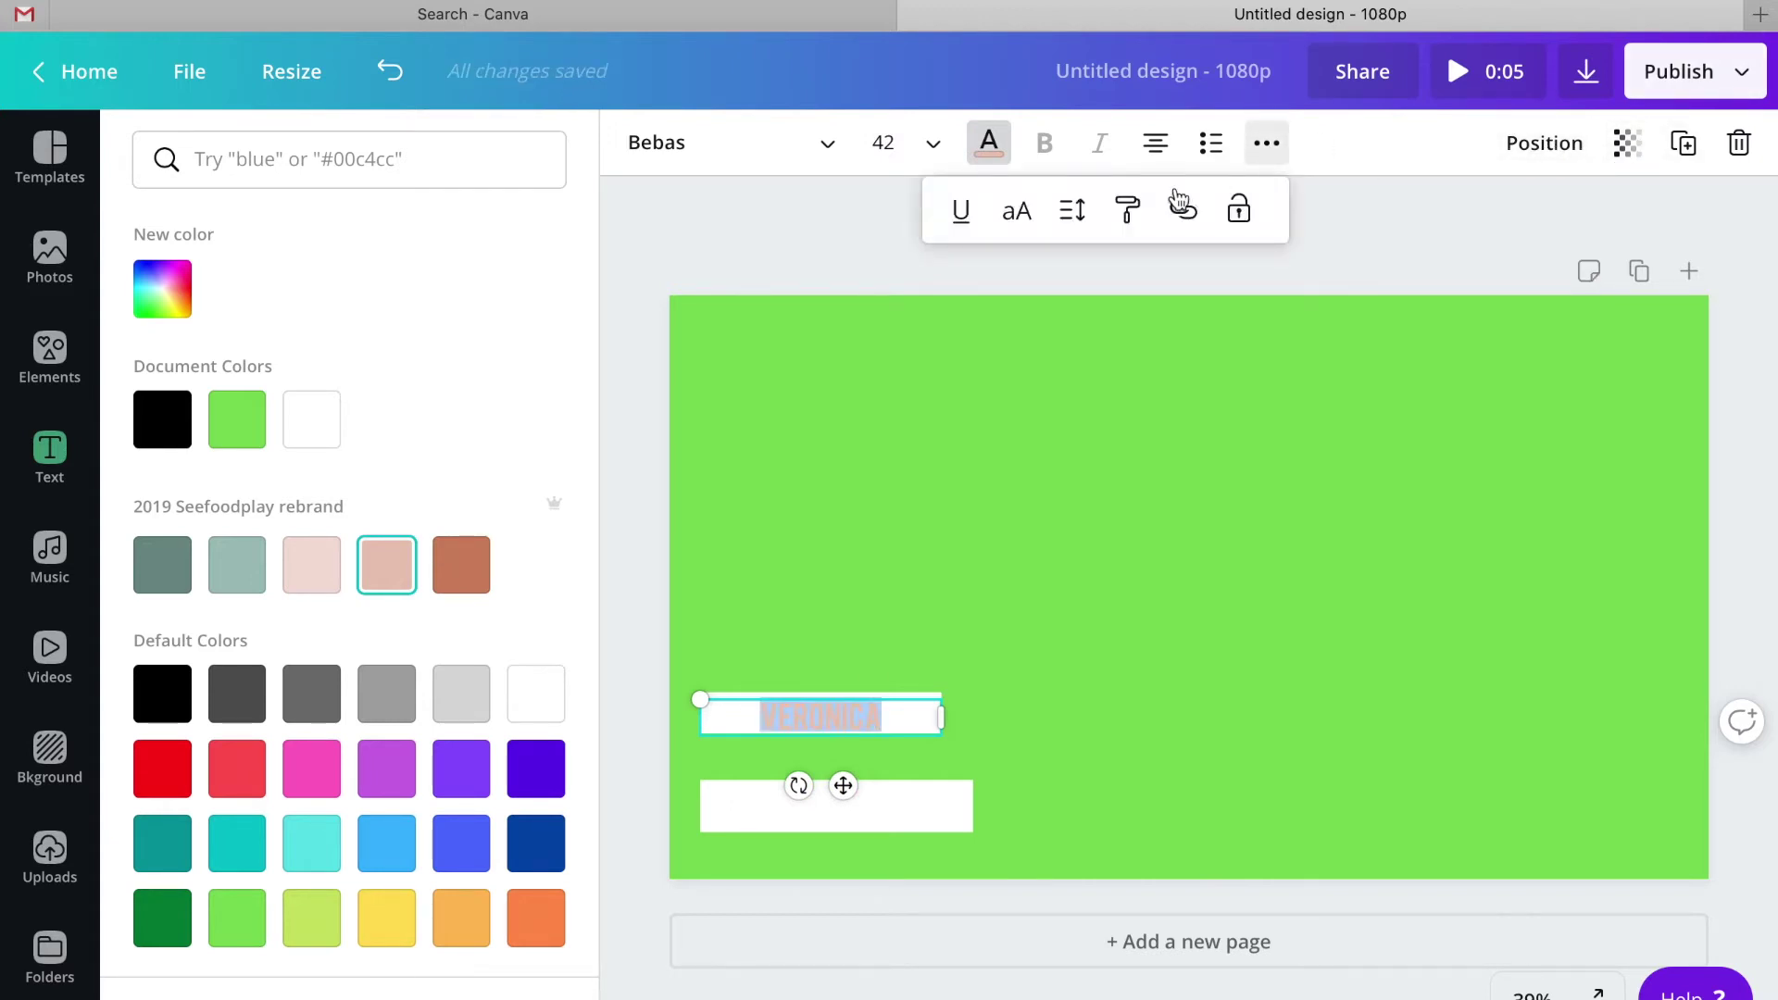
{"action": "left_click", "coordinate": [1074, 213]}
{"action": "left_click_drag", "start_coordinate": [1265, 296], "coordinate": [1283, 365]}
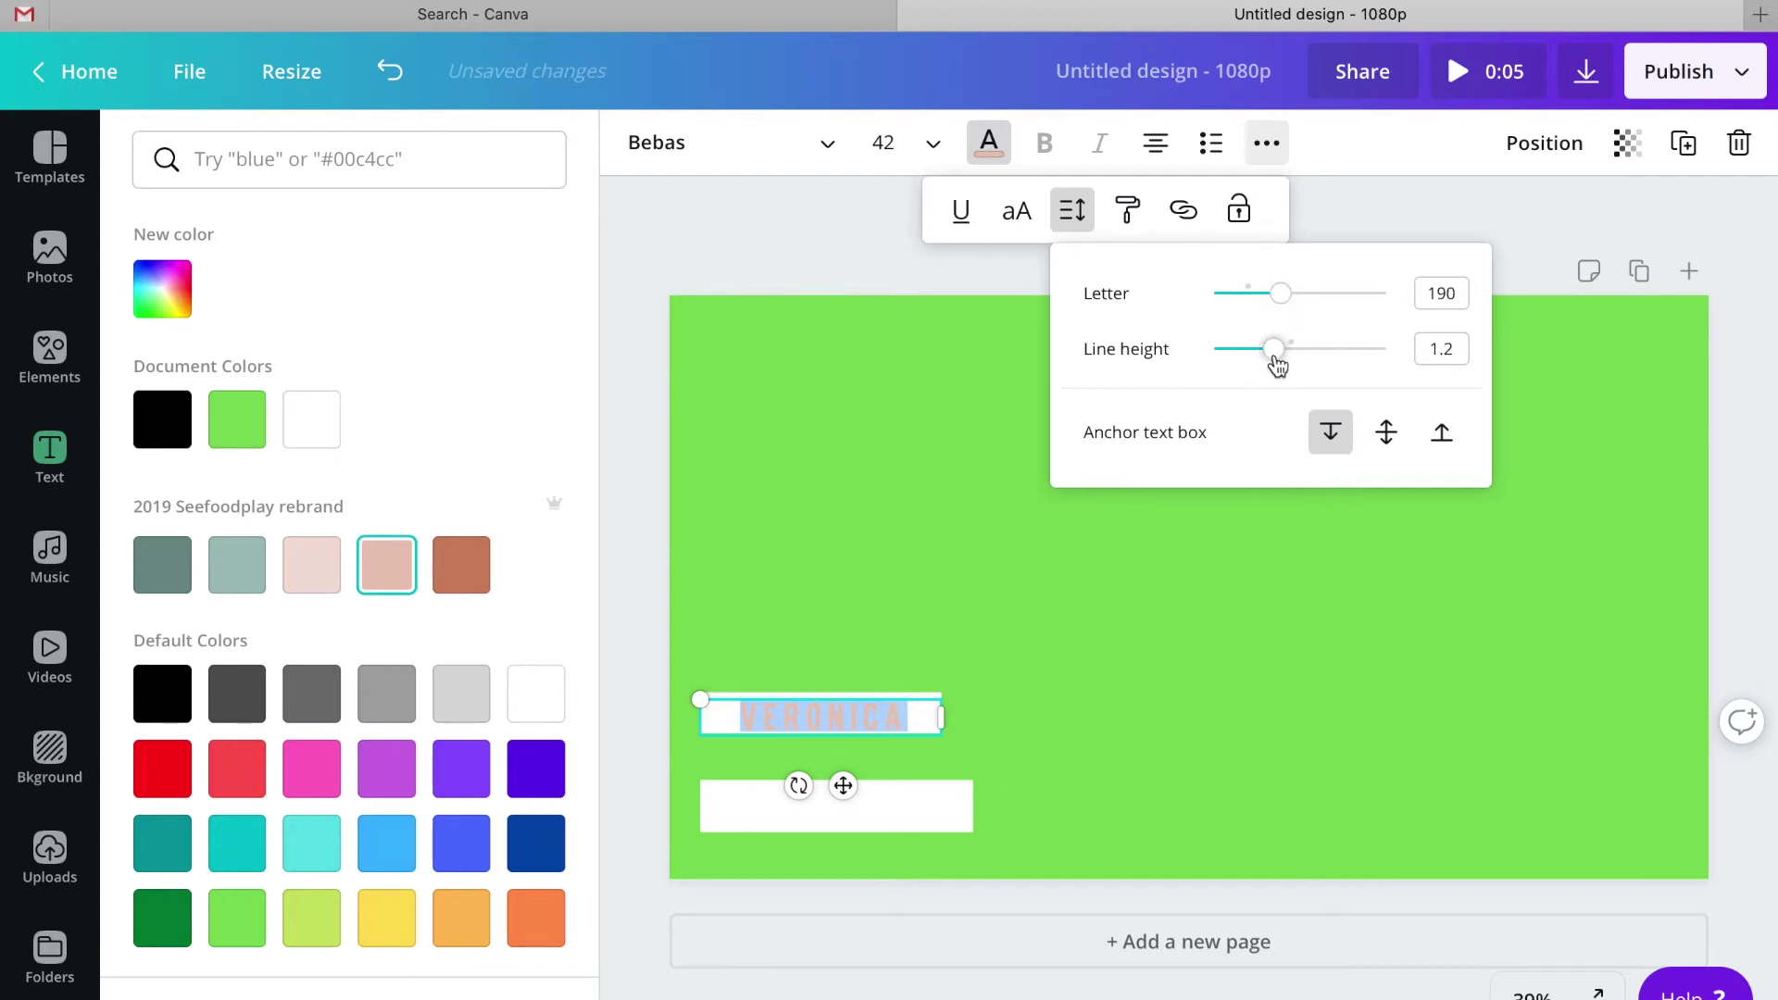
- Reduce the name to size 35 and apply the Bebas Neue font
{"action": "left_click", "coordinate": [883, 138]}
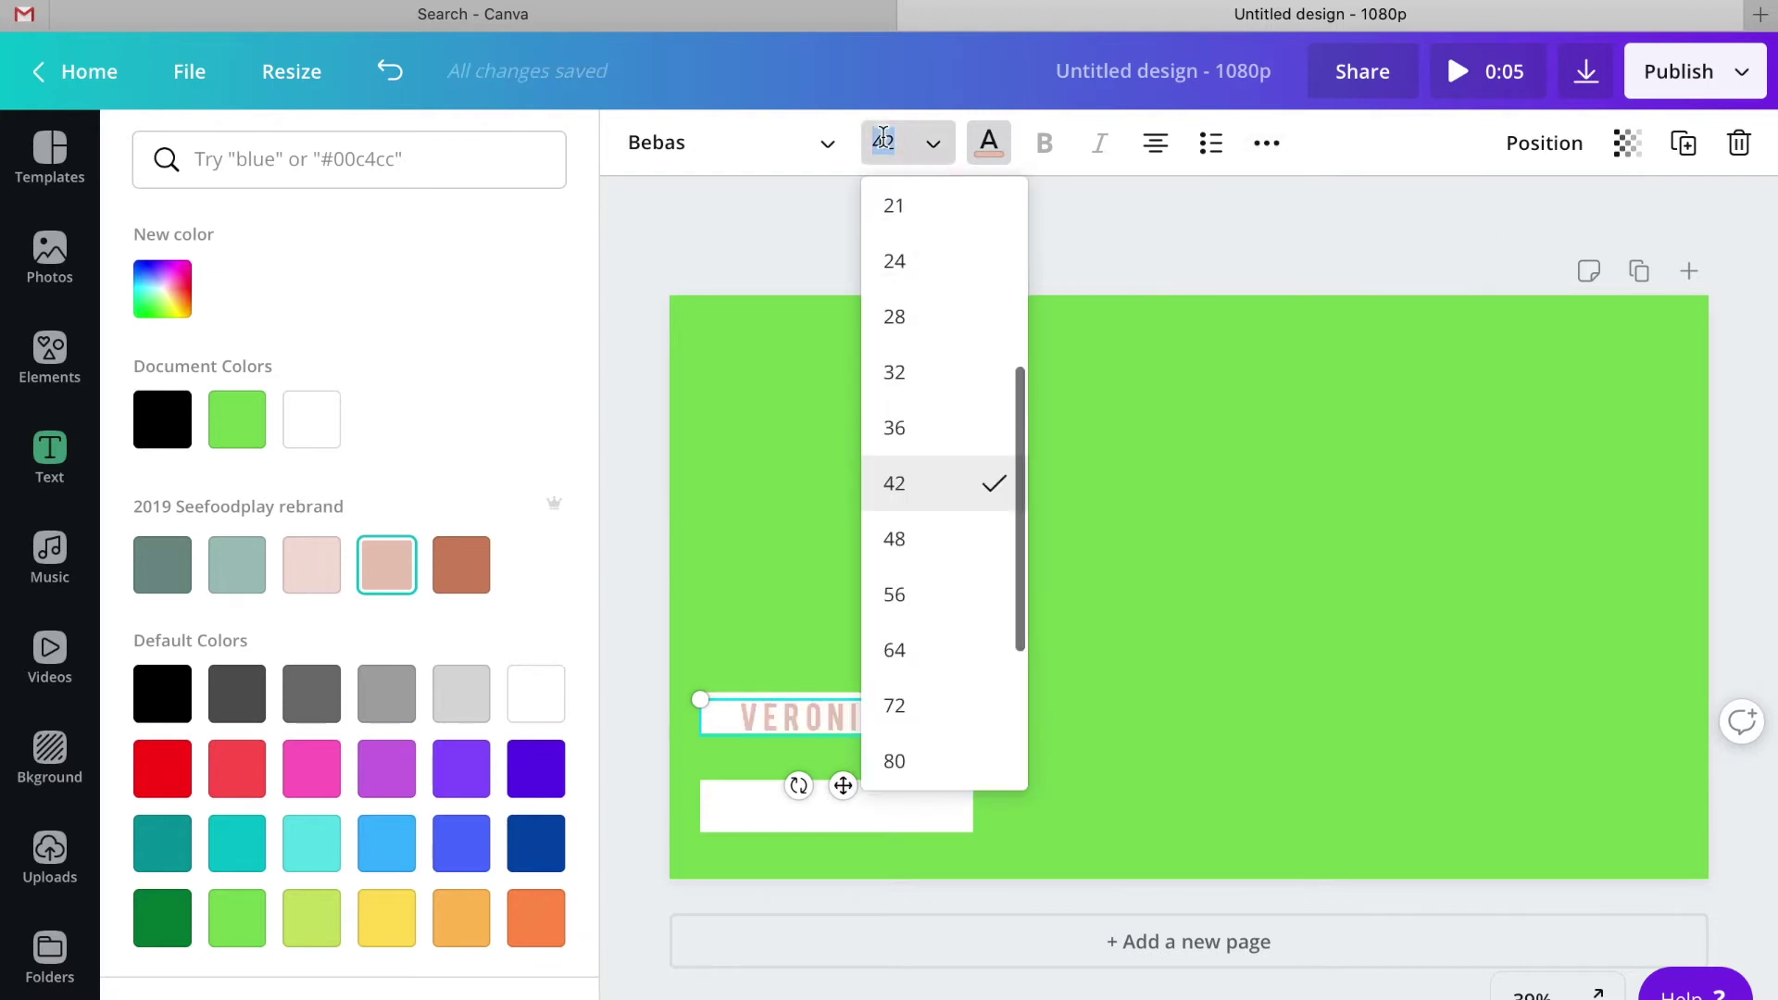
{"action": "key", "text": "Return"}
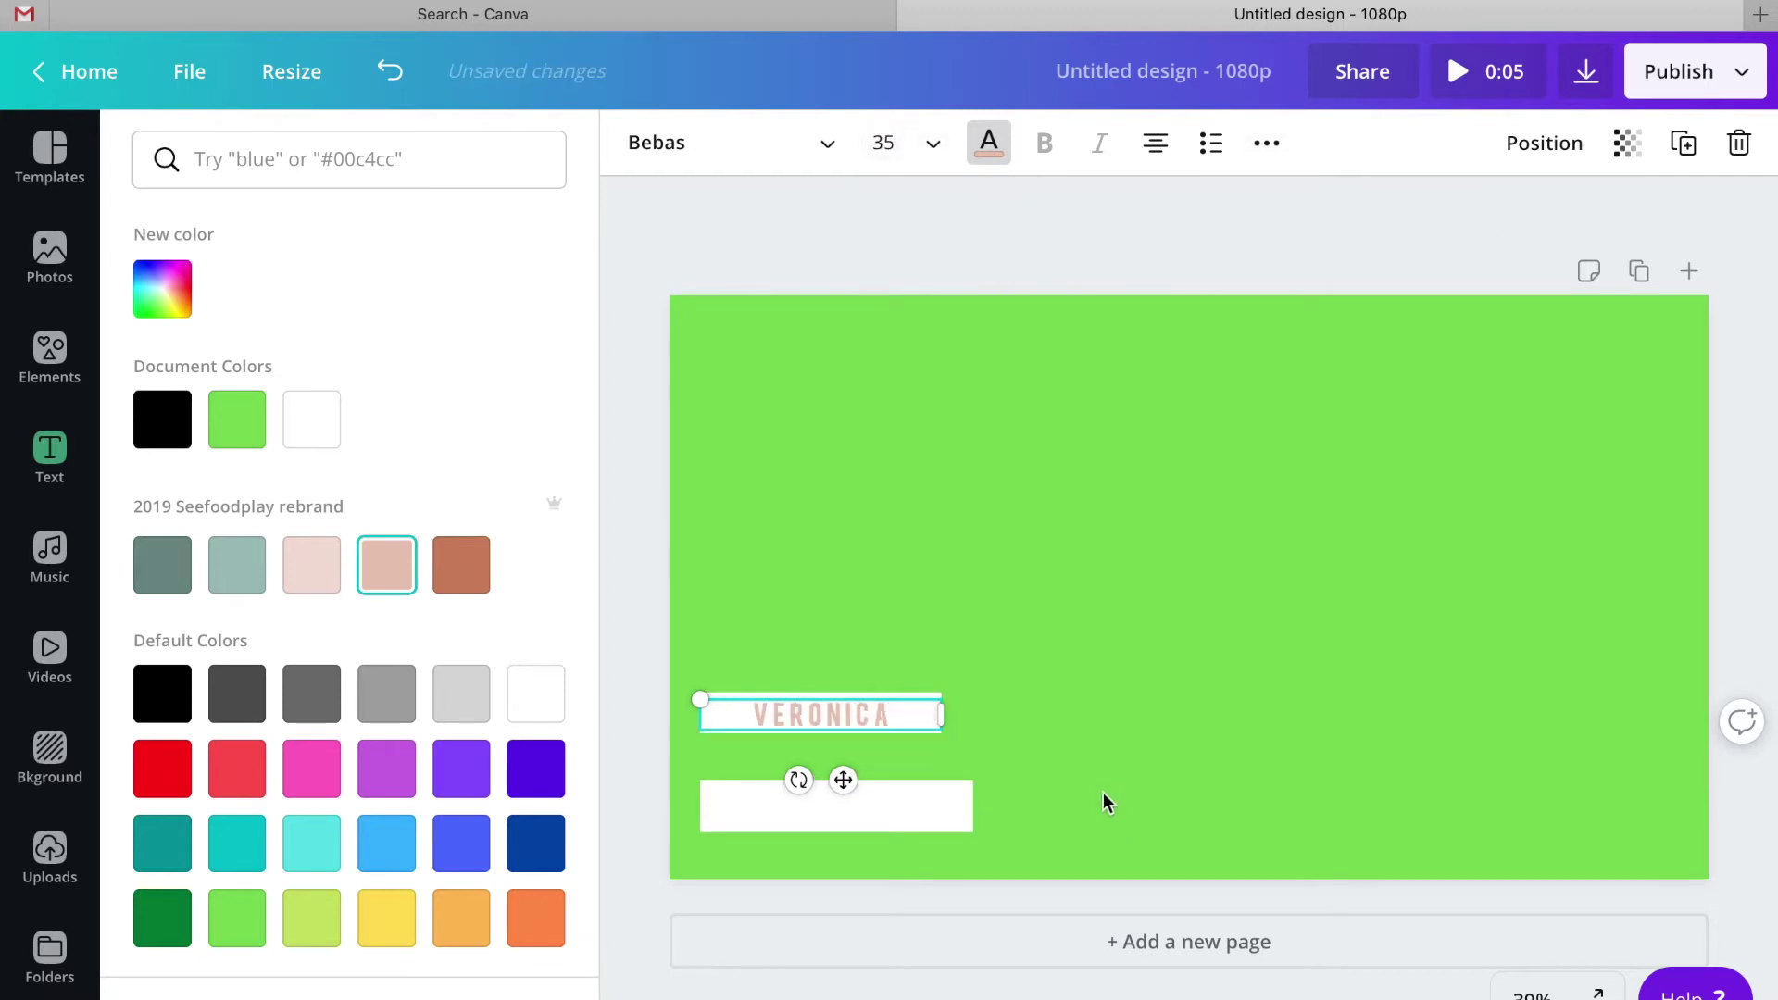
{"action": "double_click", "coordinate": [876, 714]}
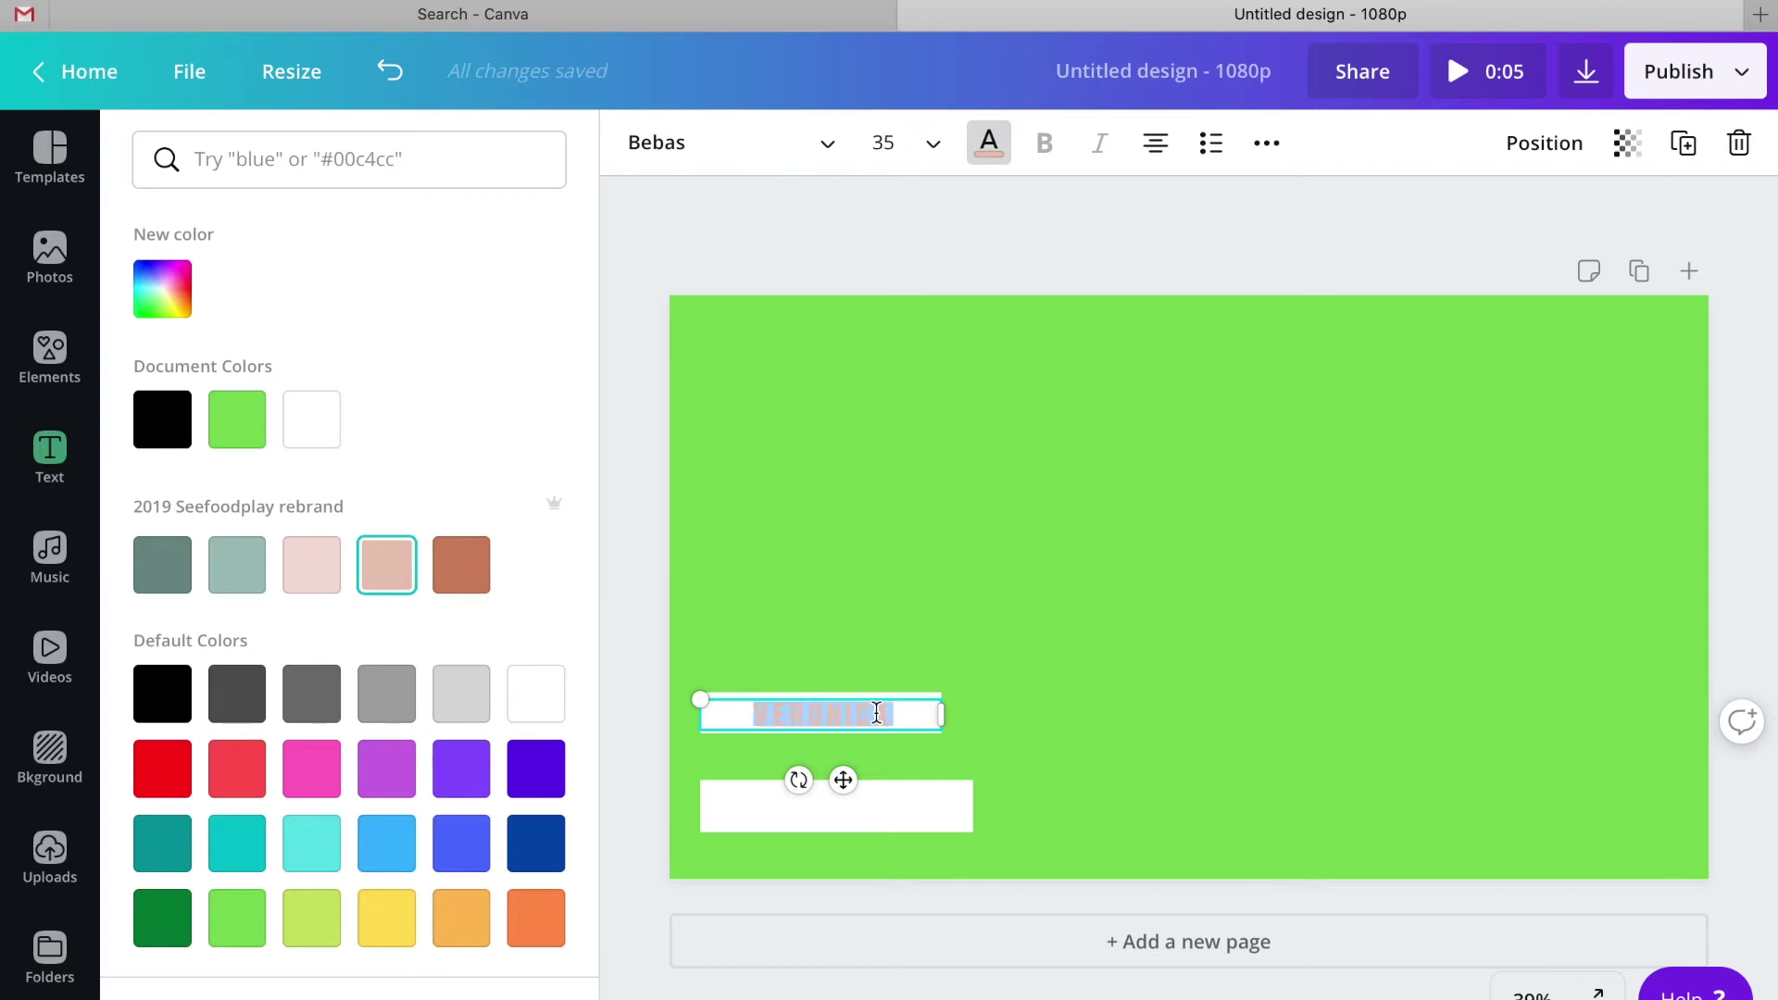
{"action": "left_click", "coordinate": [820, 143]}
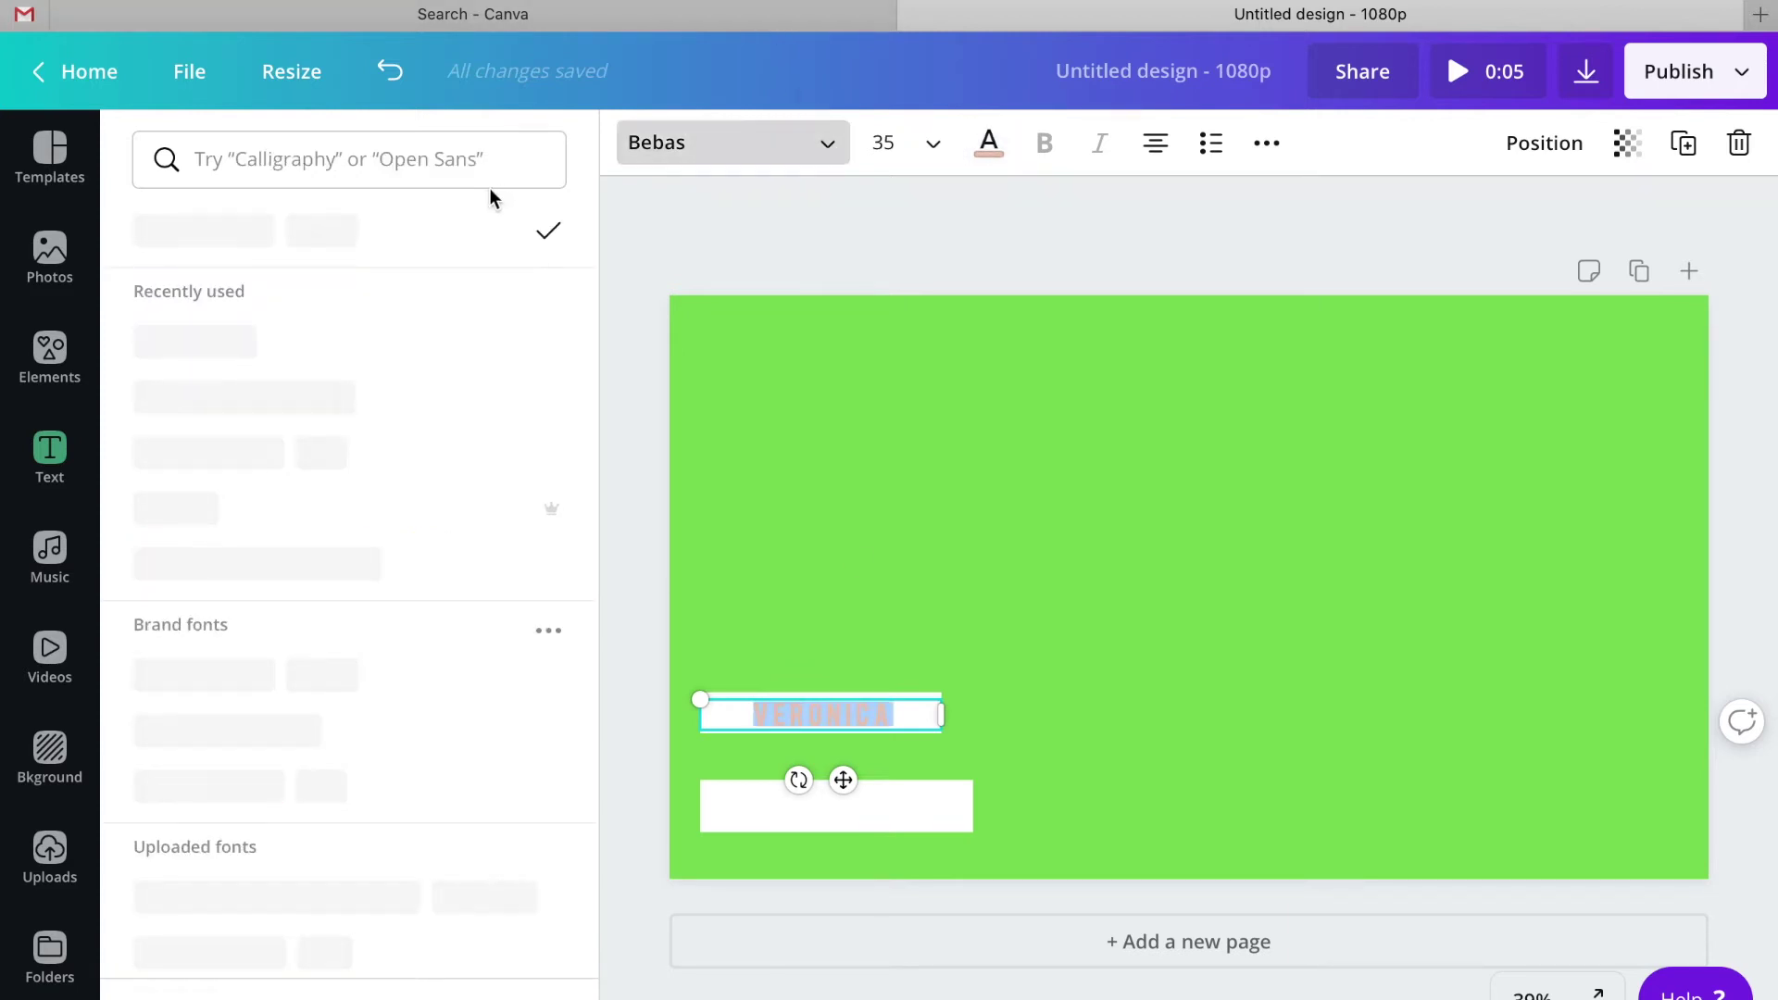
{"action": "left_click", "coordinate": [335, 162]}
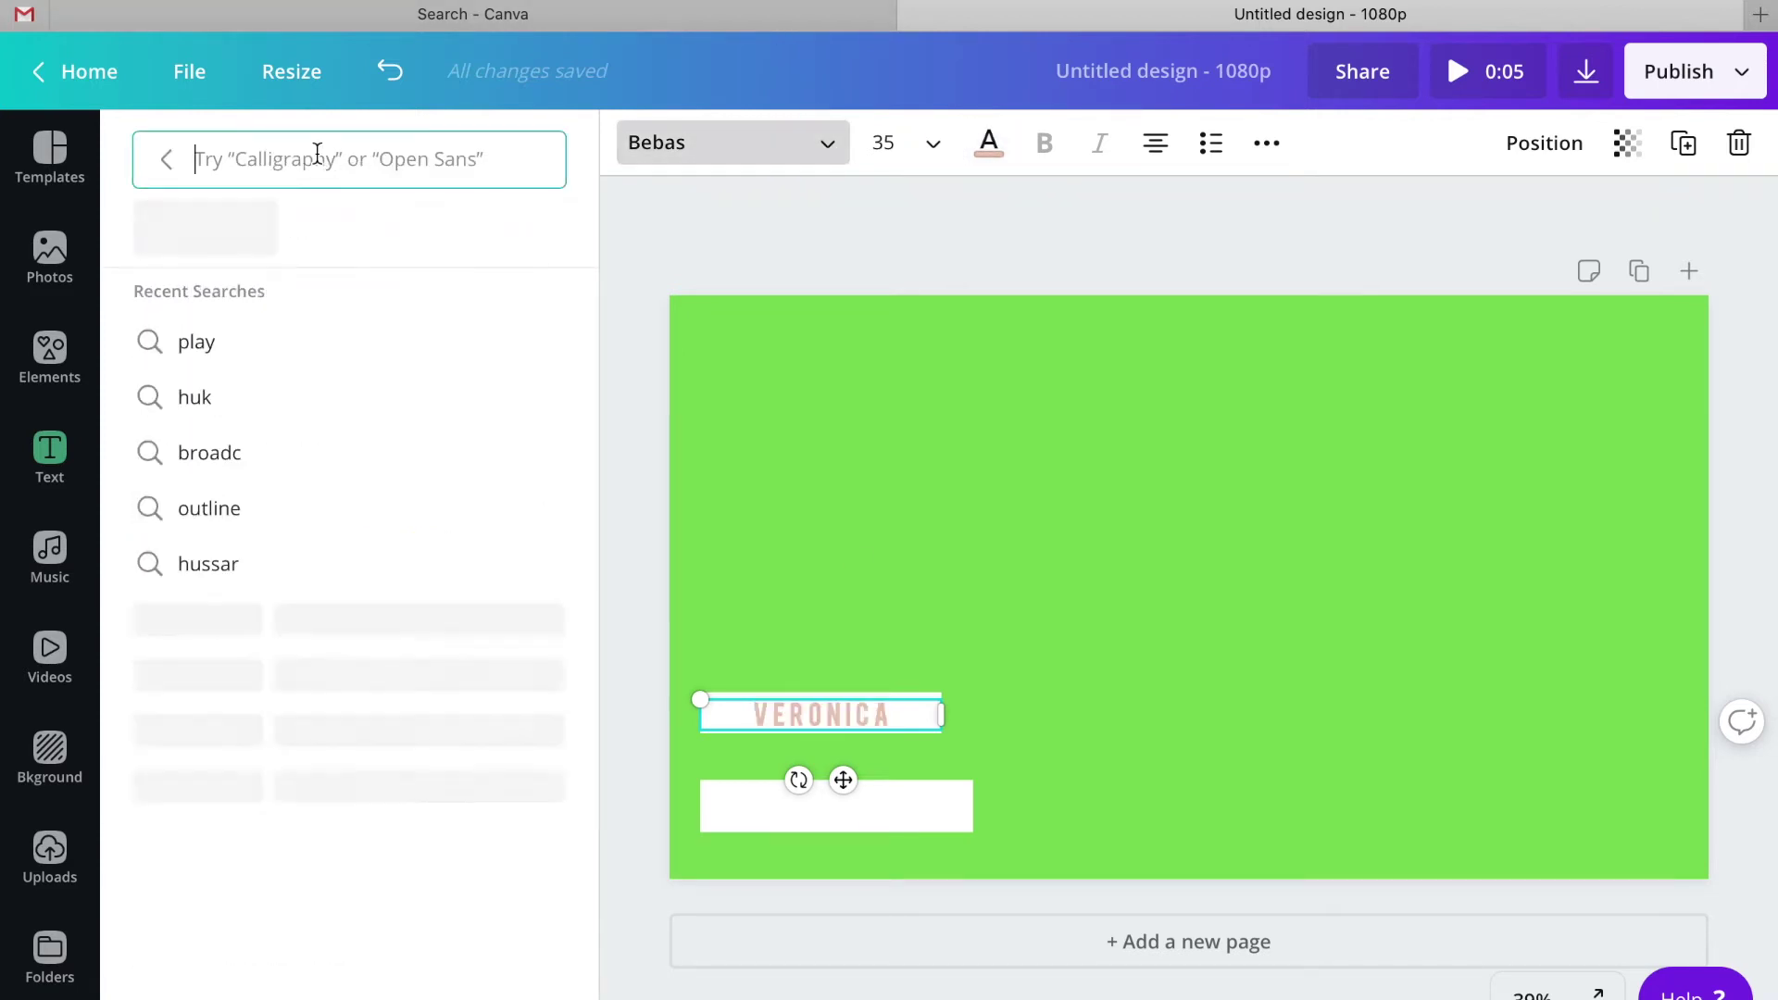
{"action": "type", "text": "bebas"}
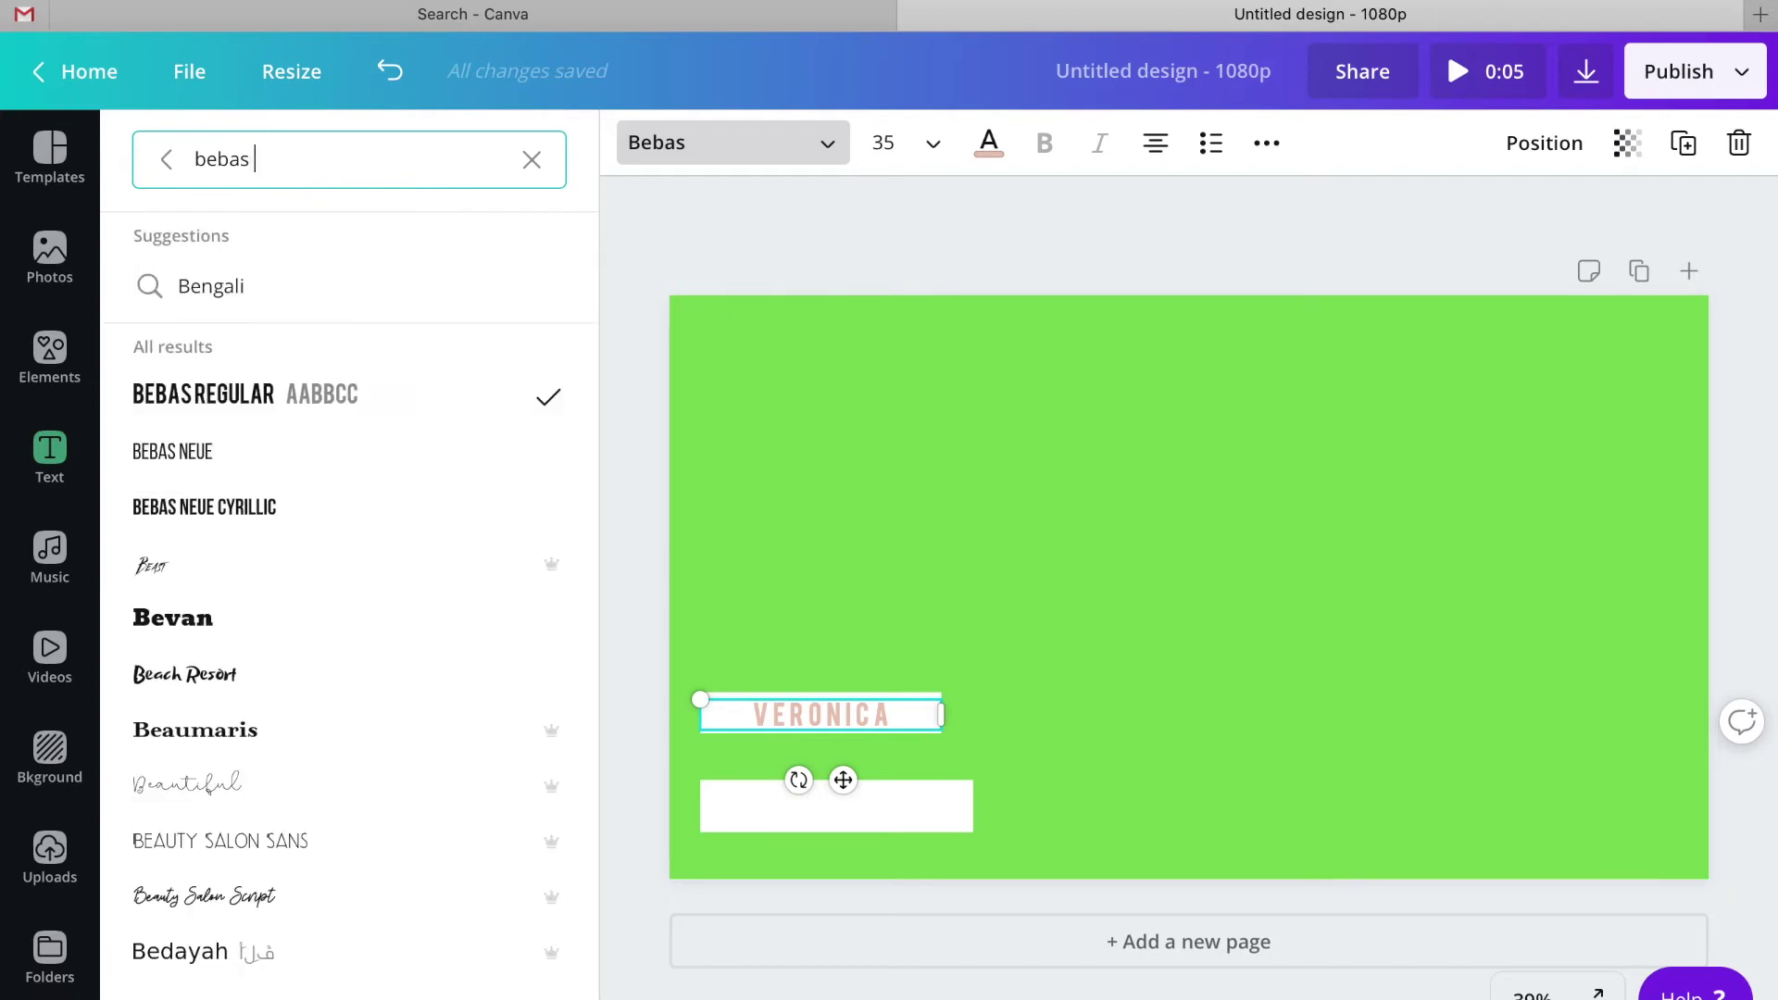
{"action": "left_click", "coordinate": [229, 466]}
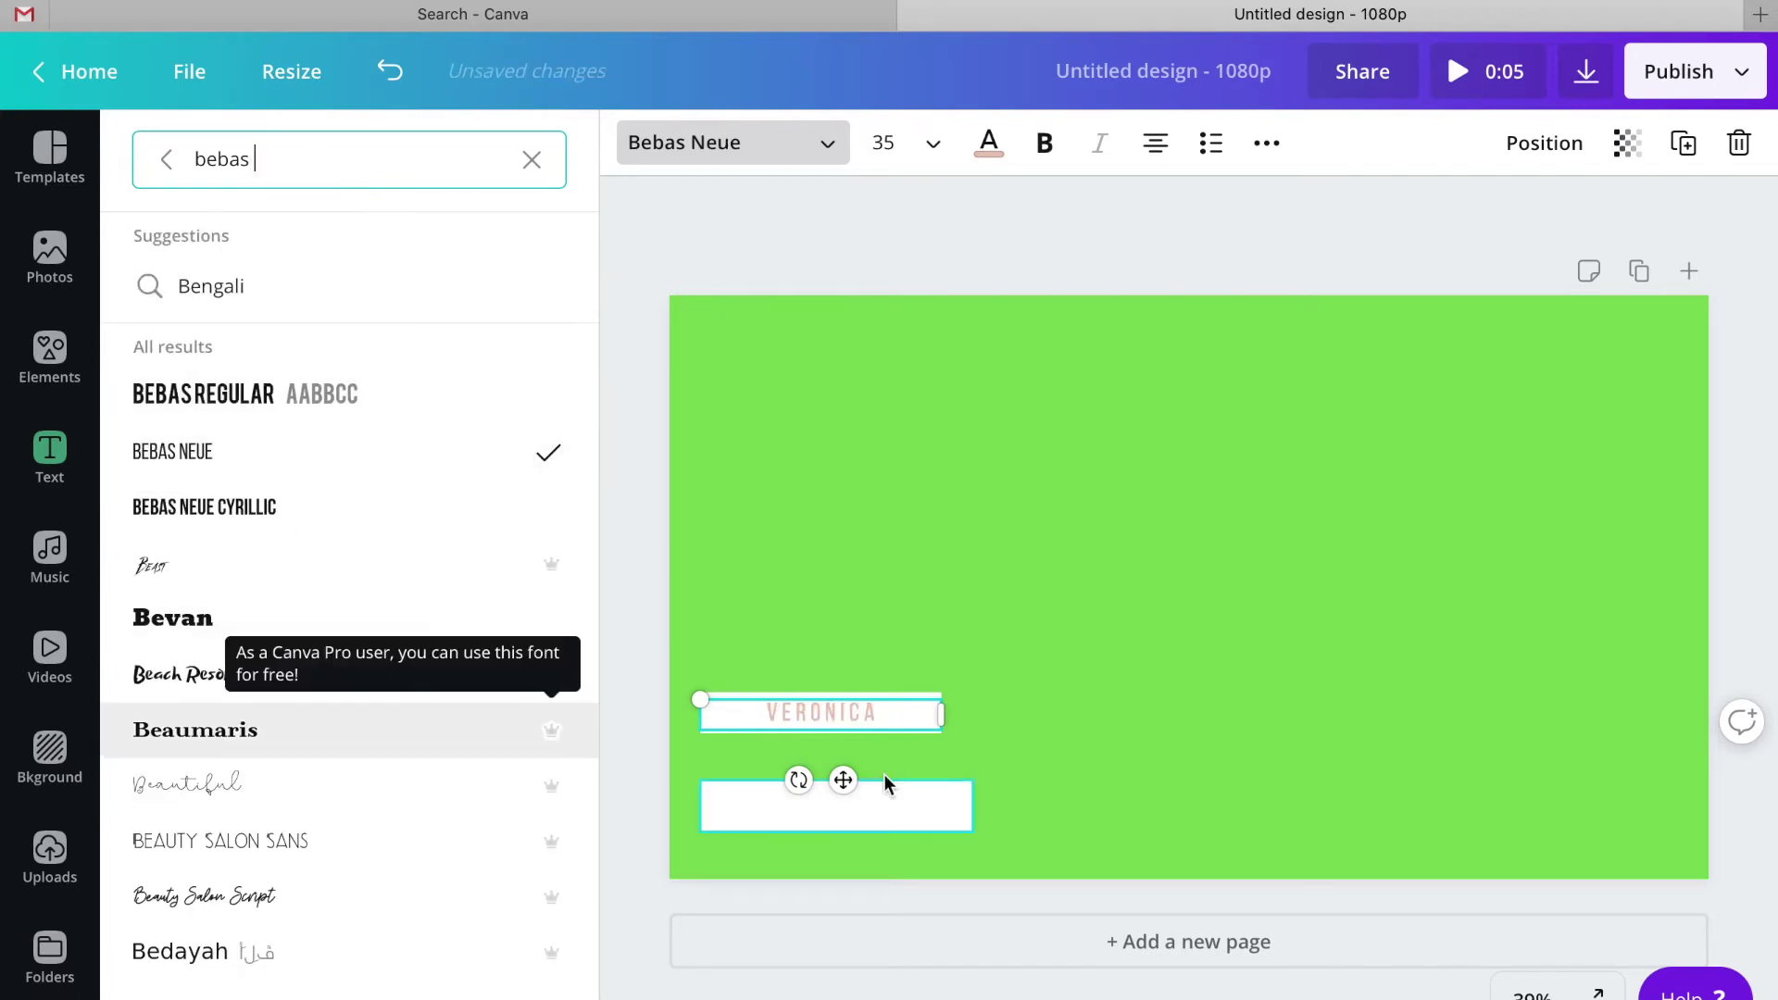
- Make the name bold at size 45 and nudge it to sit centred on its bar
{"action": "double_click", "coordinate": [875, 711]}
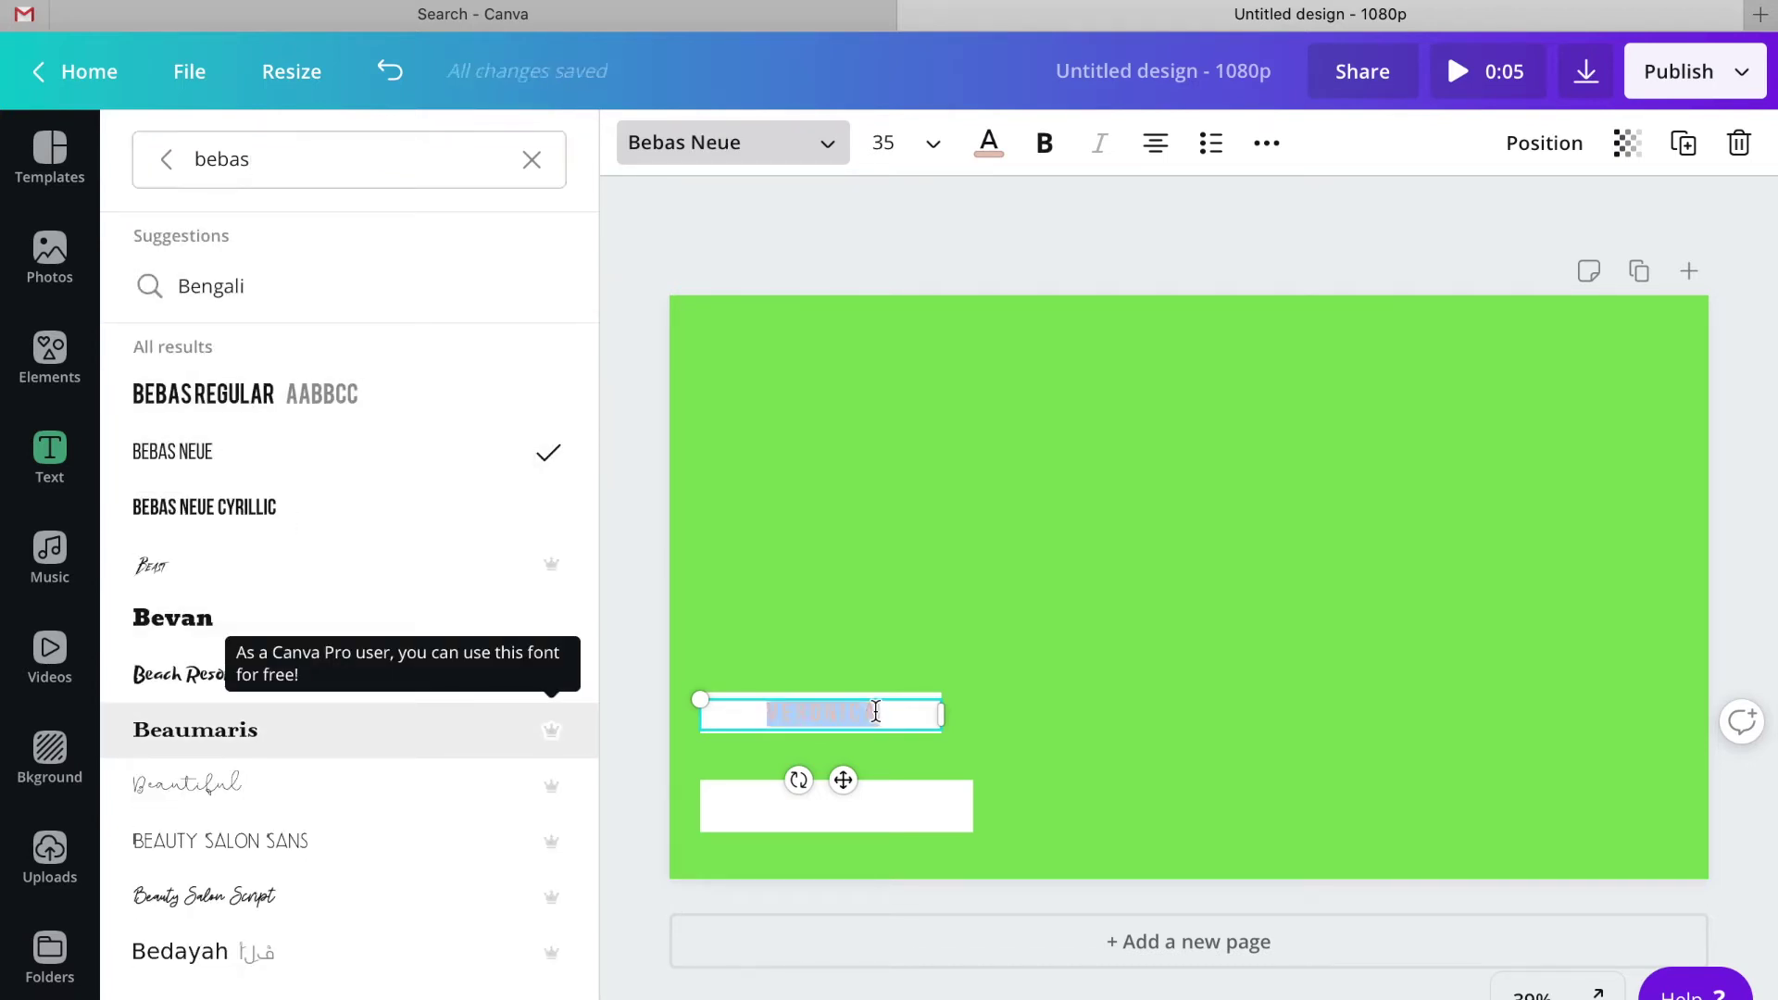
{"action": "left_click", "coordinate": [906, 146]}
{"action": "type", "text": "45"}
{"action": "key", "text": "Return"}
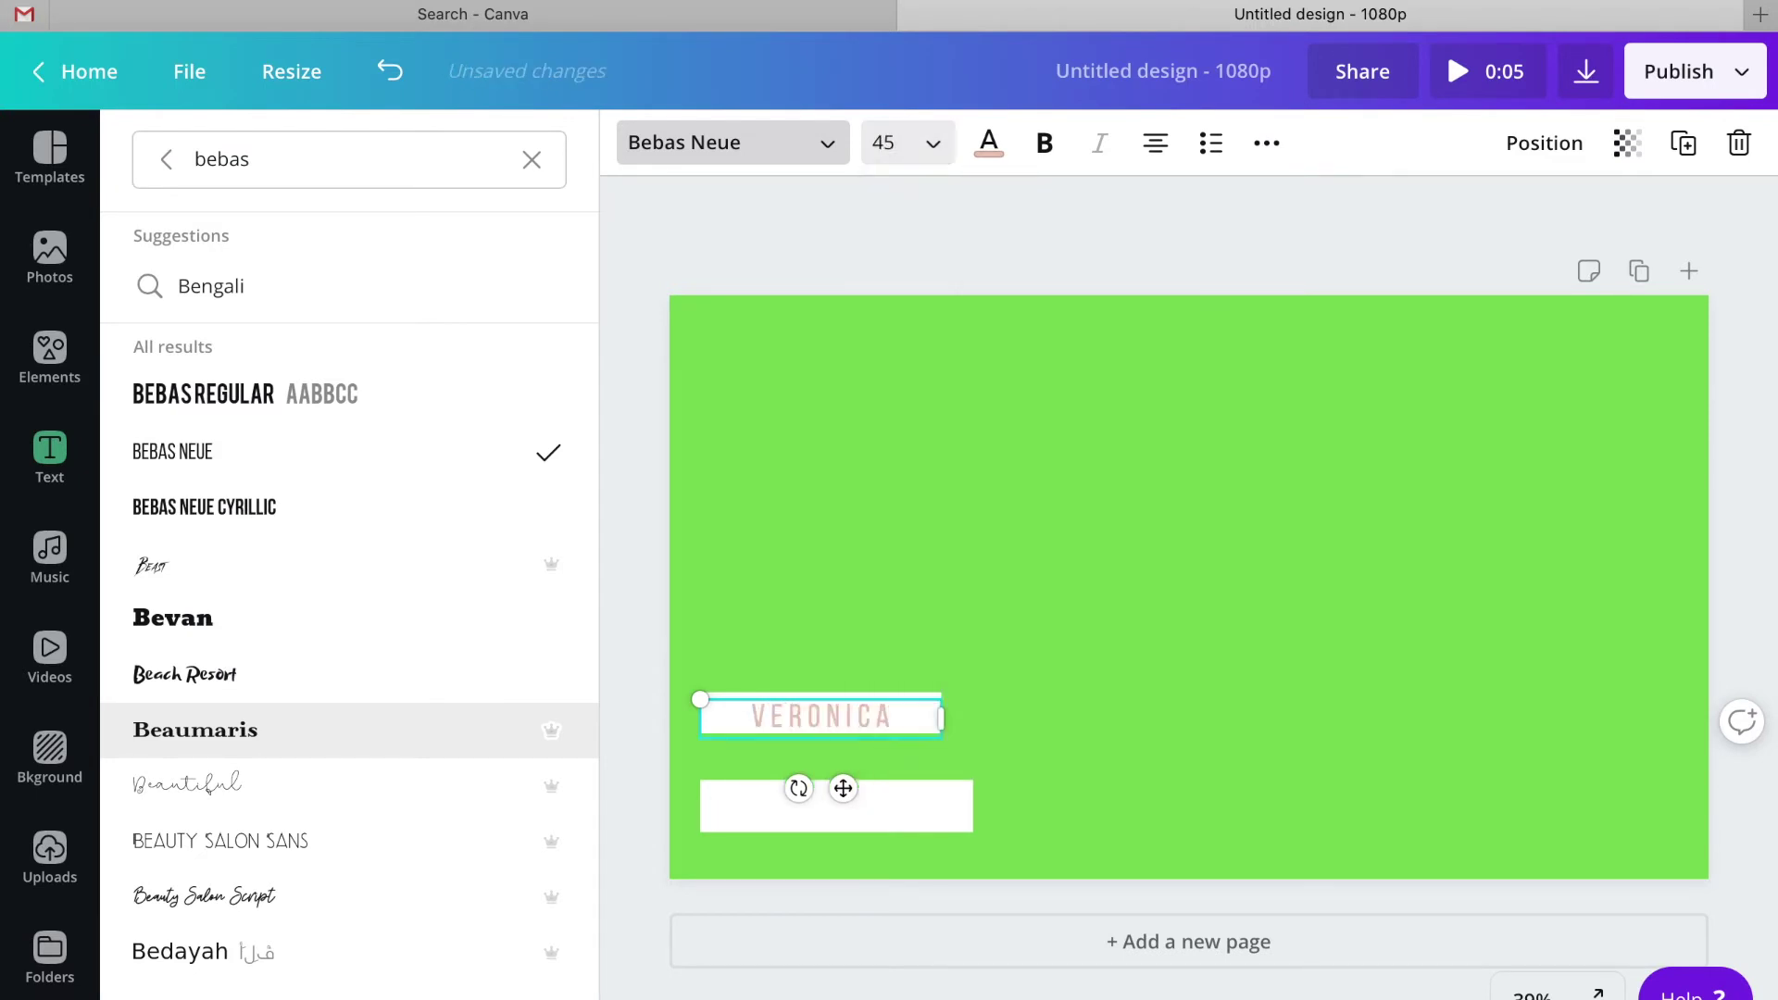
{"action": "left_click", "coordinate": [1047, 157]}
{"action": "left_click", "coordinate": [889, 713]}
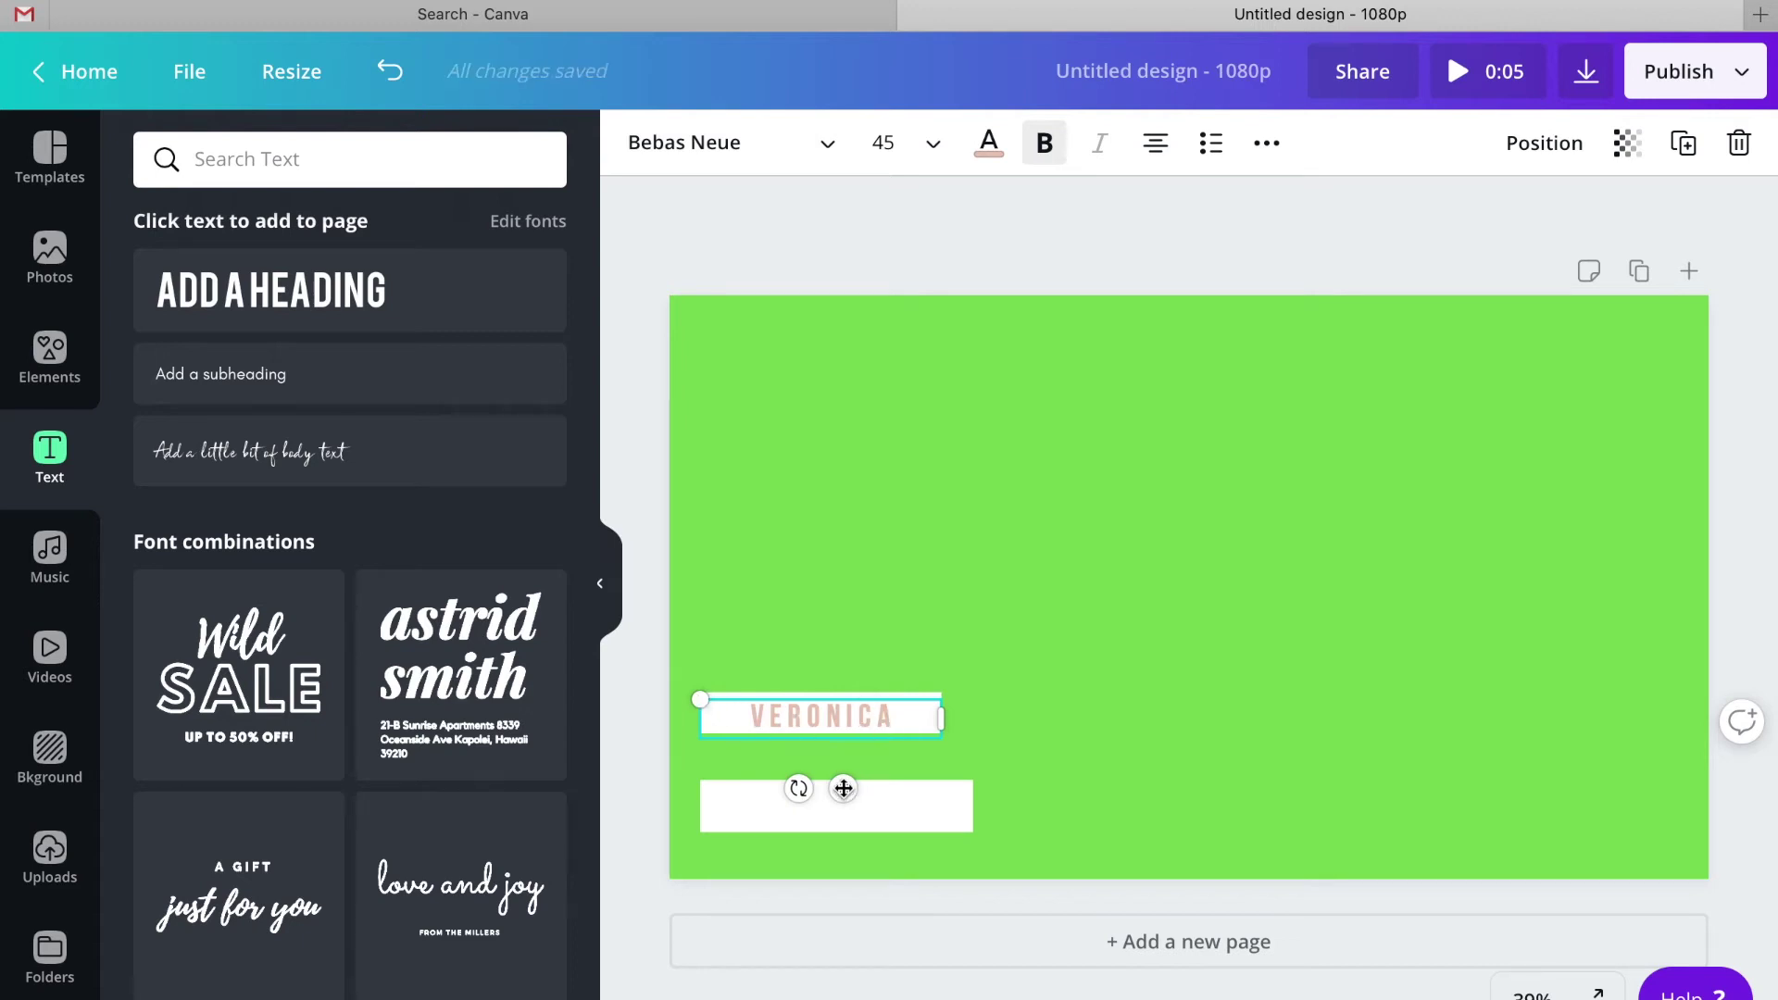
{"action": "left_click_drag", "start_coordinate": [843, 787], "coordinate": [843, 786]}
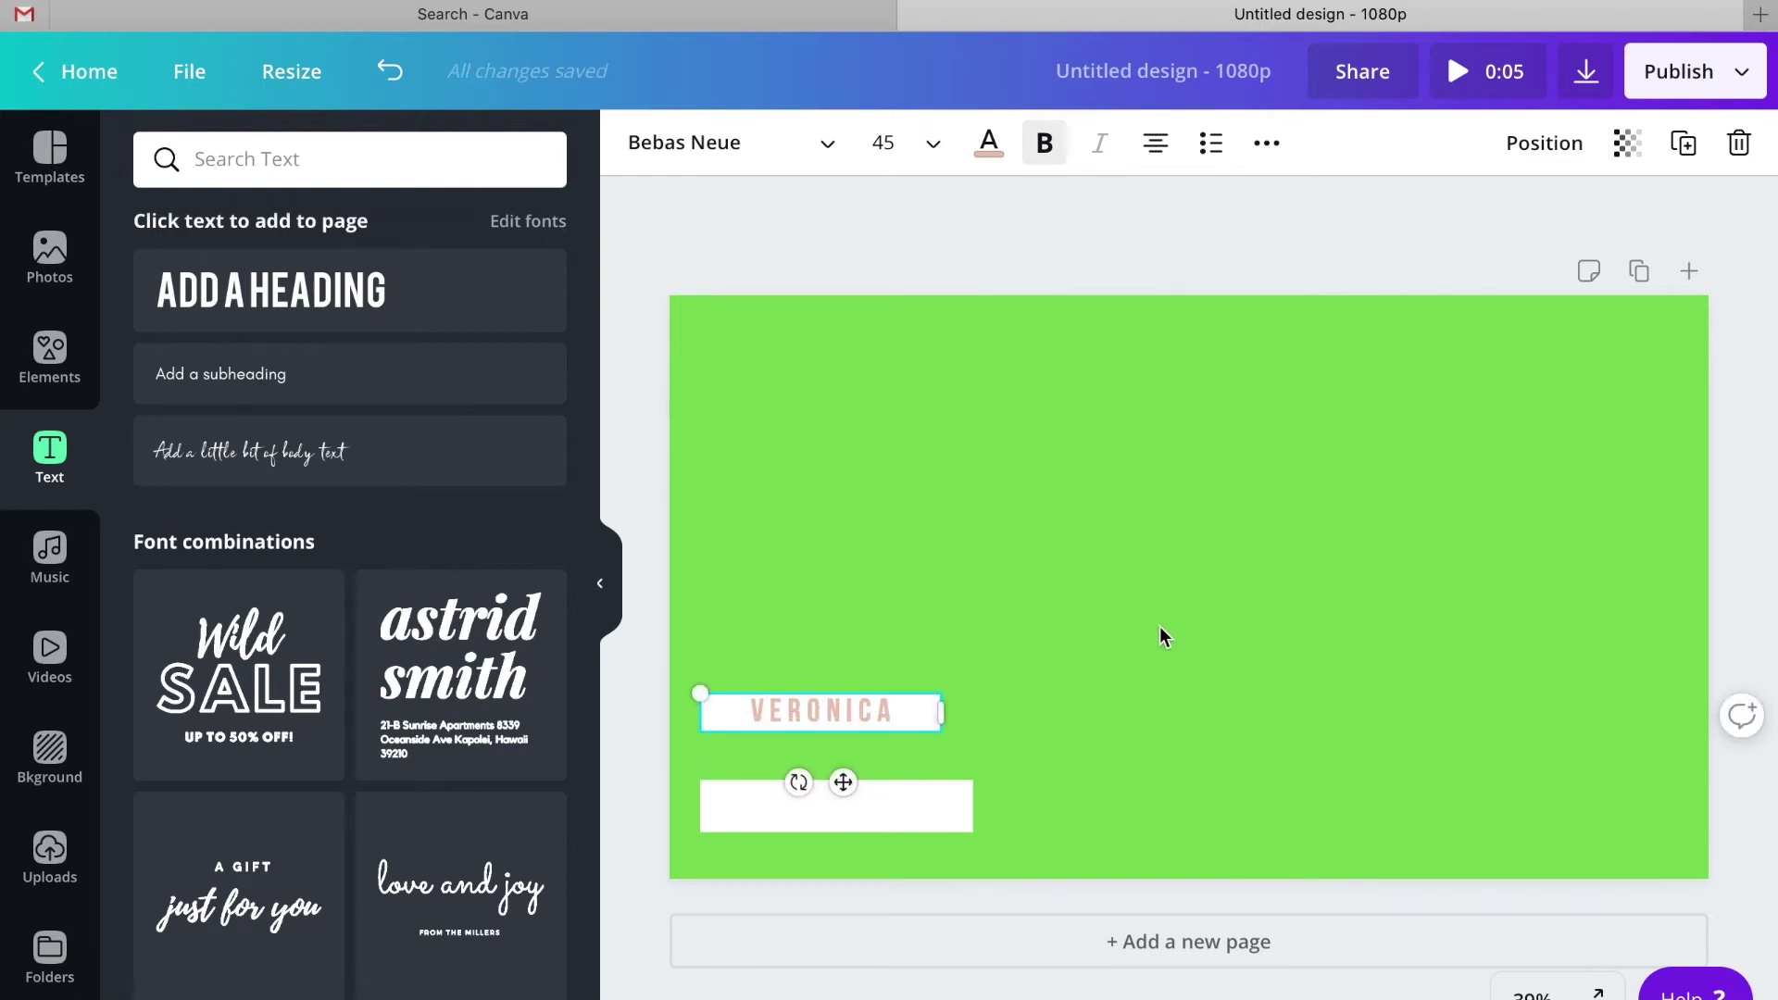
{"action": "left_click", "coordinate": [1100, 690]}
{"action": "left_click", "coordinate": [869, 715]}
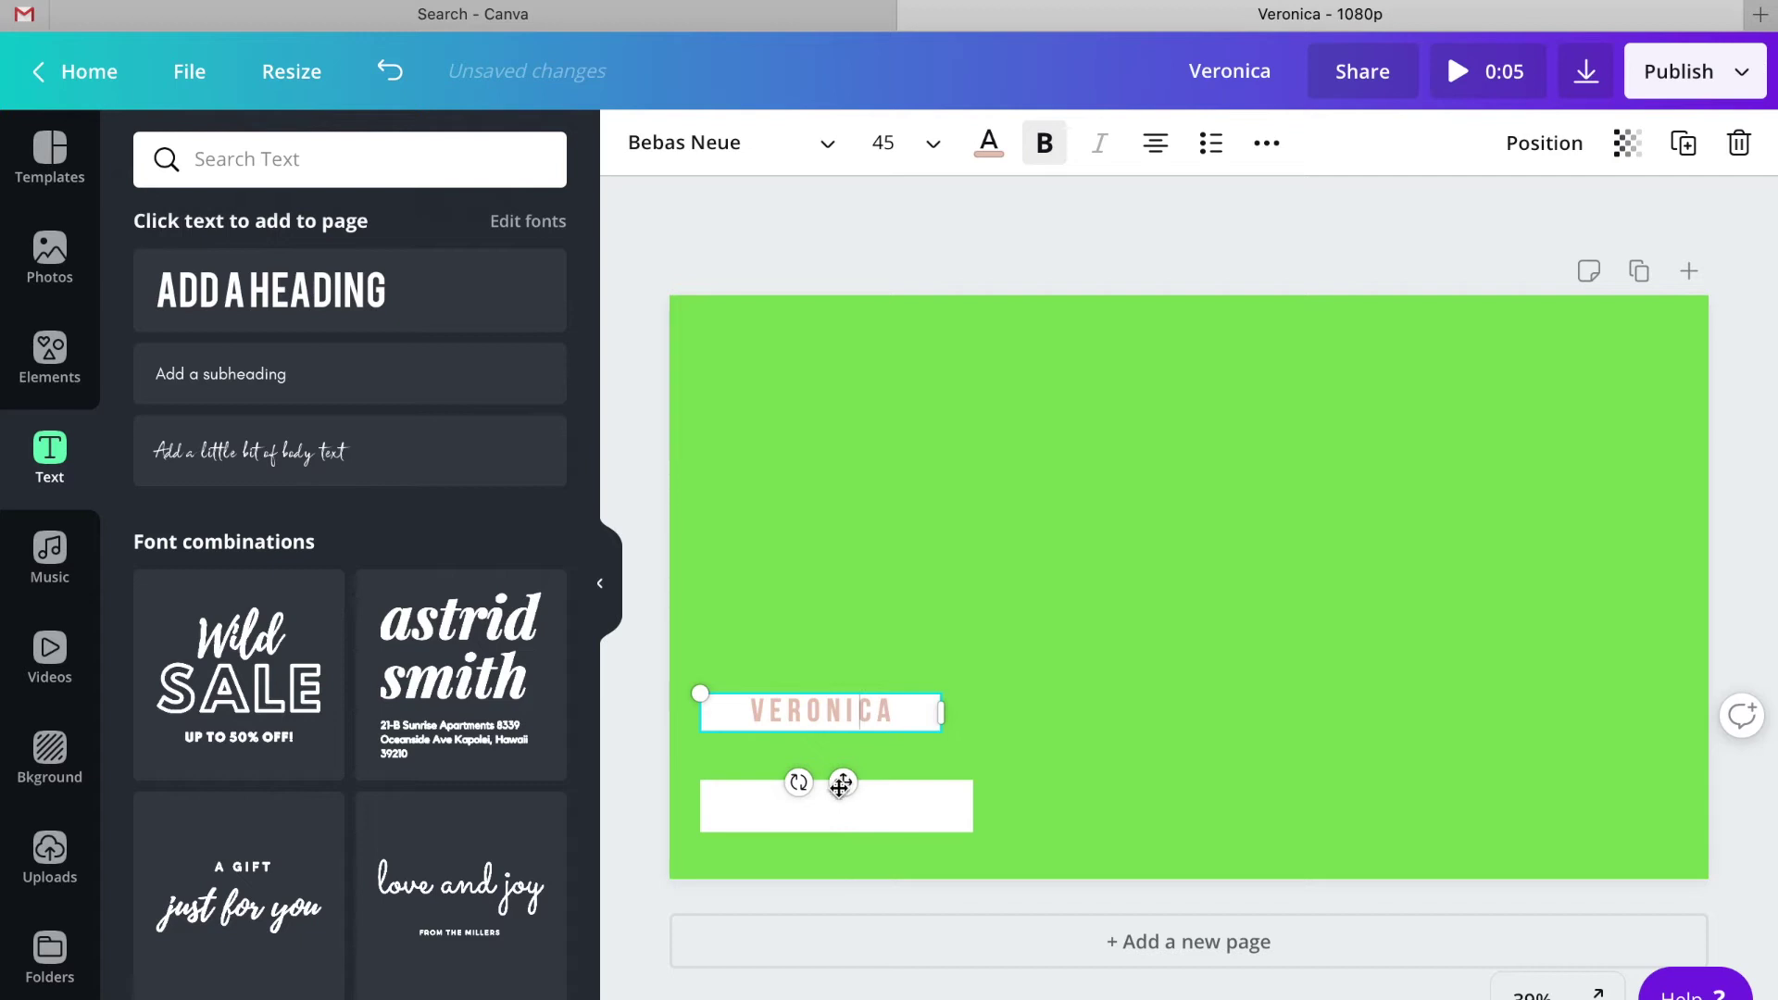
- Copy the name text box down into the lower bar for the social handle
{"action": "left_click", "coordinate": [1042, 692]}
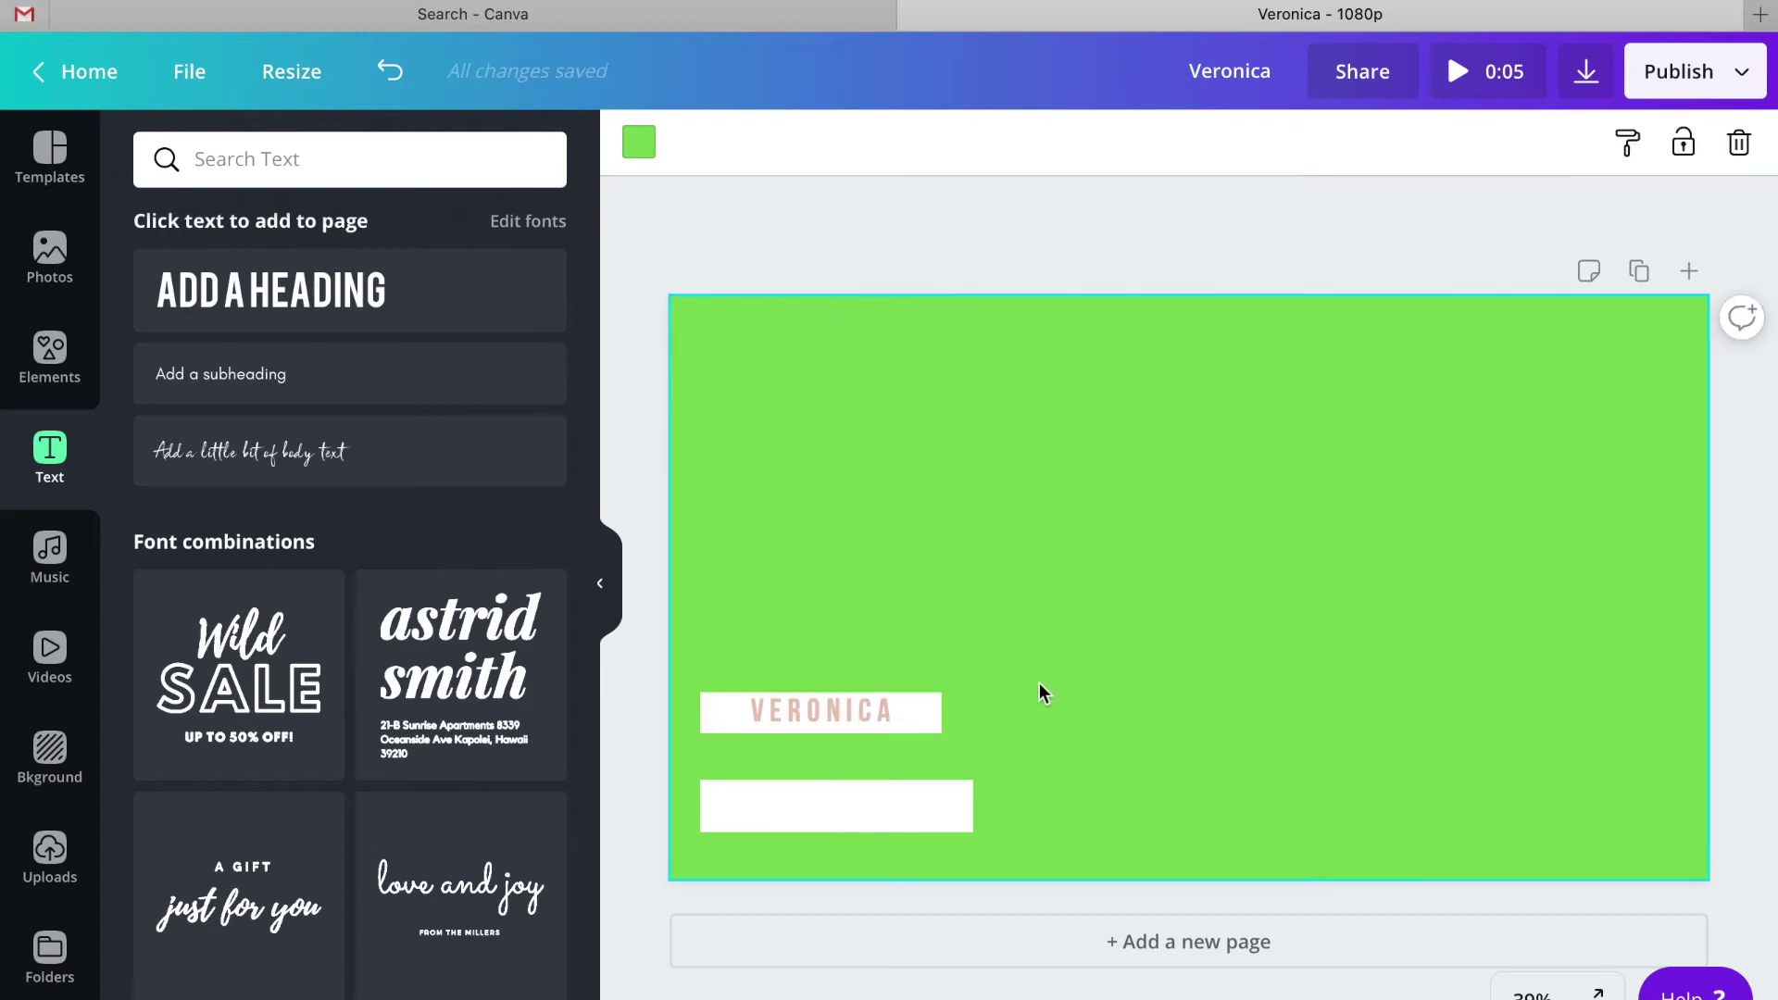
{"action": "left_click", "coordinate": [875, 711]}
{"action": "left_click_drag", "start_coordinate": [844, 784], "coordinate": [846, 853]}
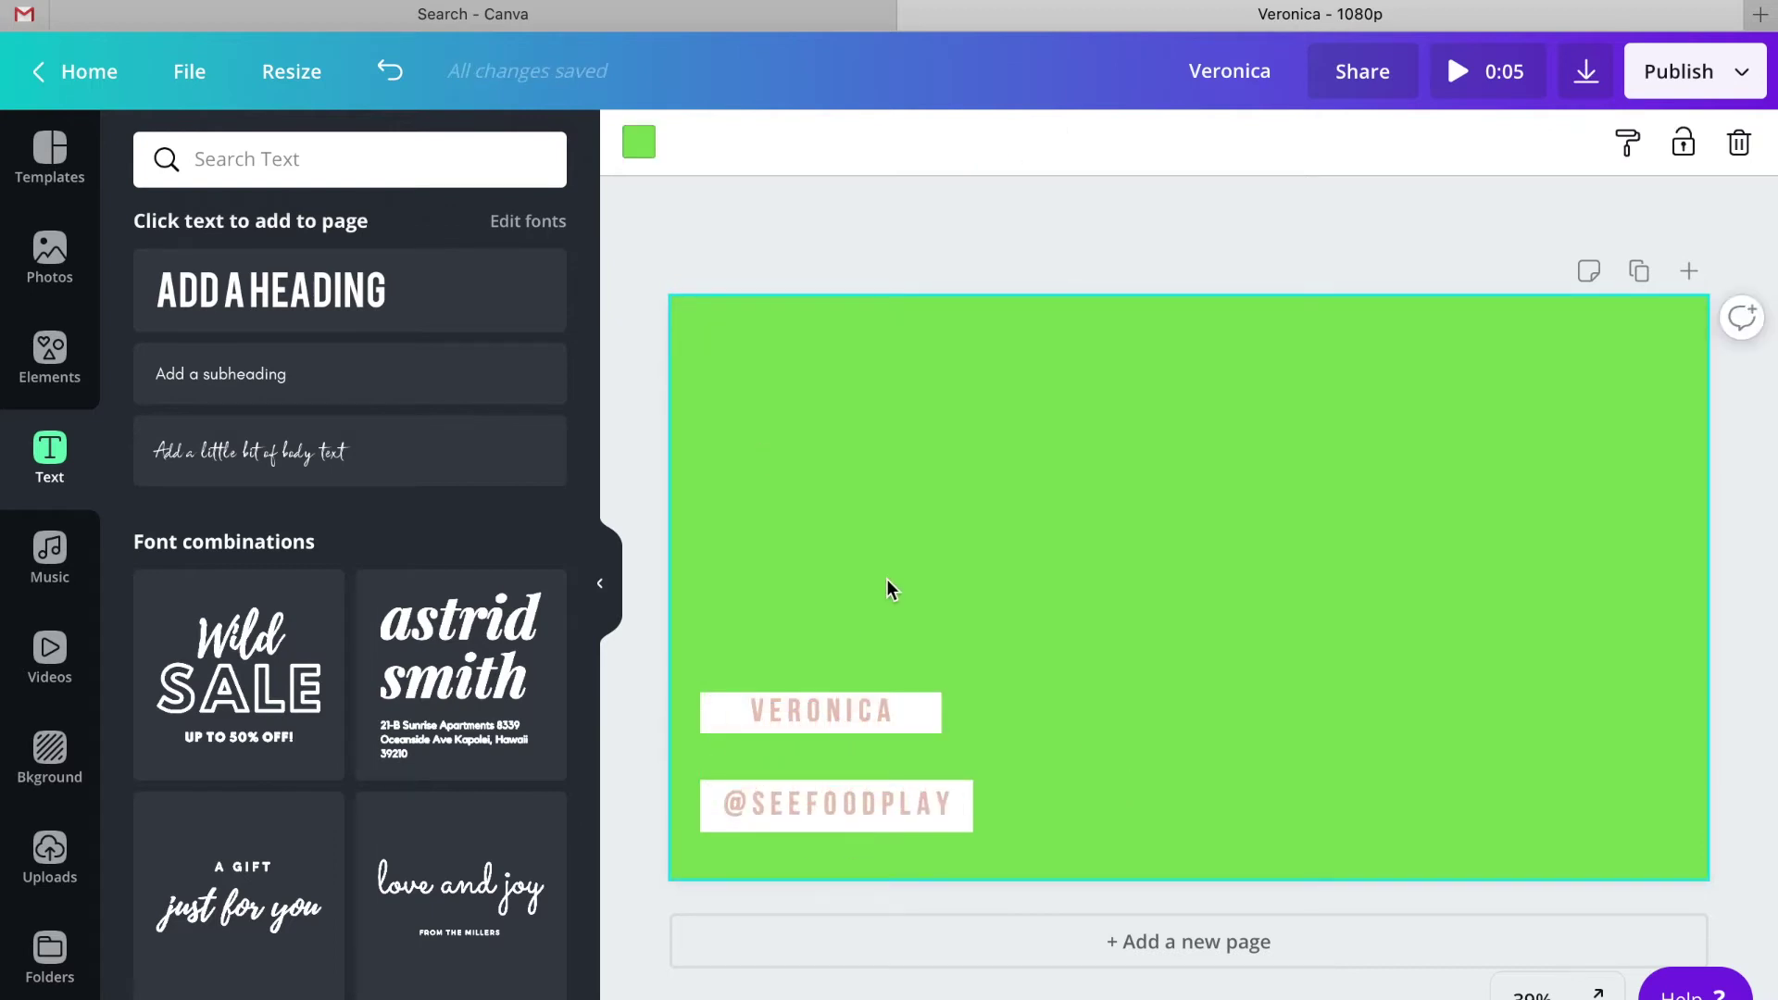
- Add a 'from' text in Broadcast Matter at size 65, tilted over the name
{"action": "left_click", "coordinate": [350, 373]}
{"action": "left_click", "coordinate": [933, 143]}
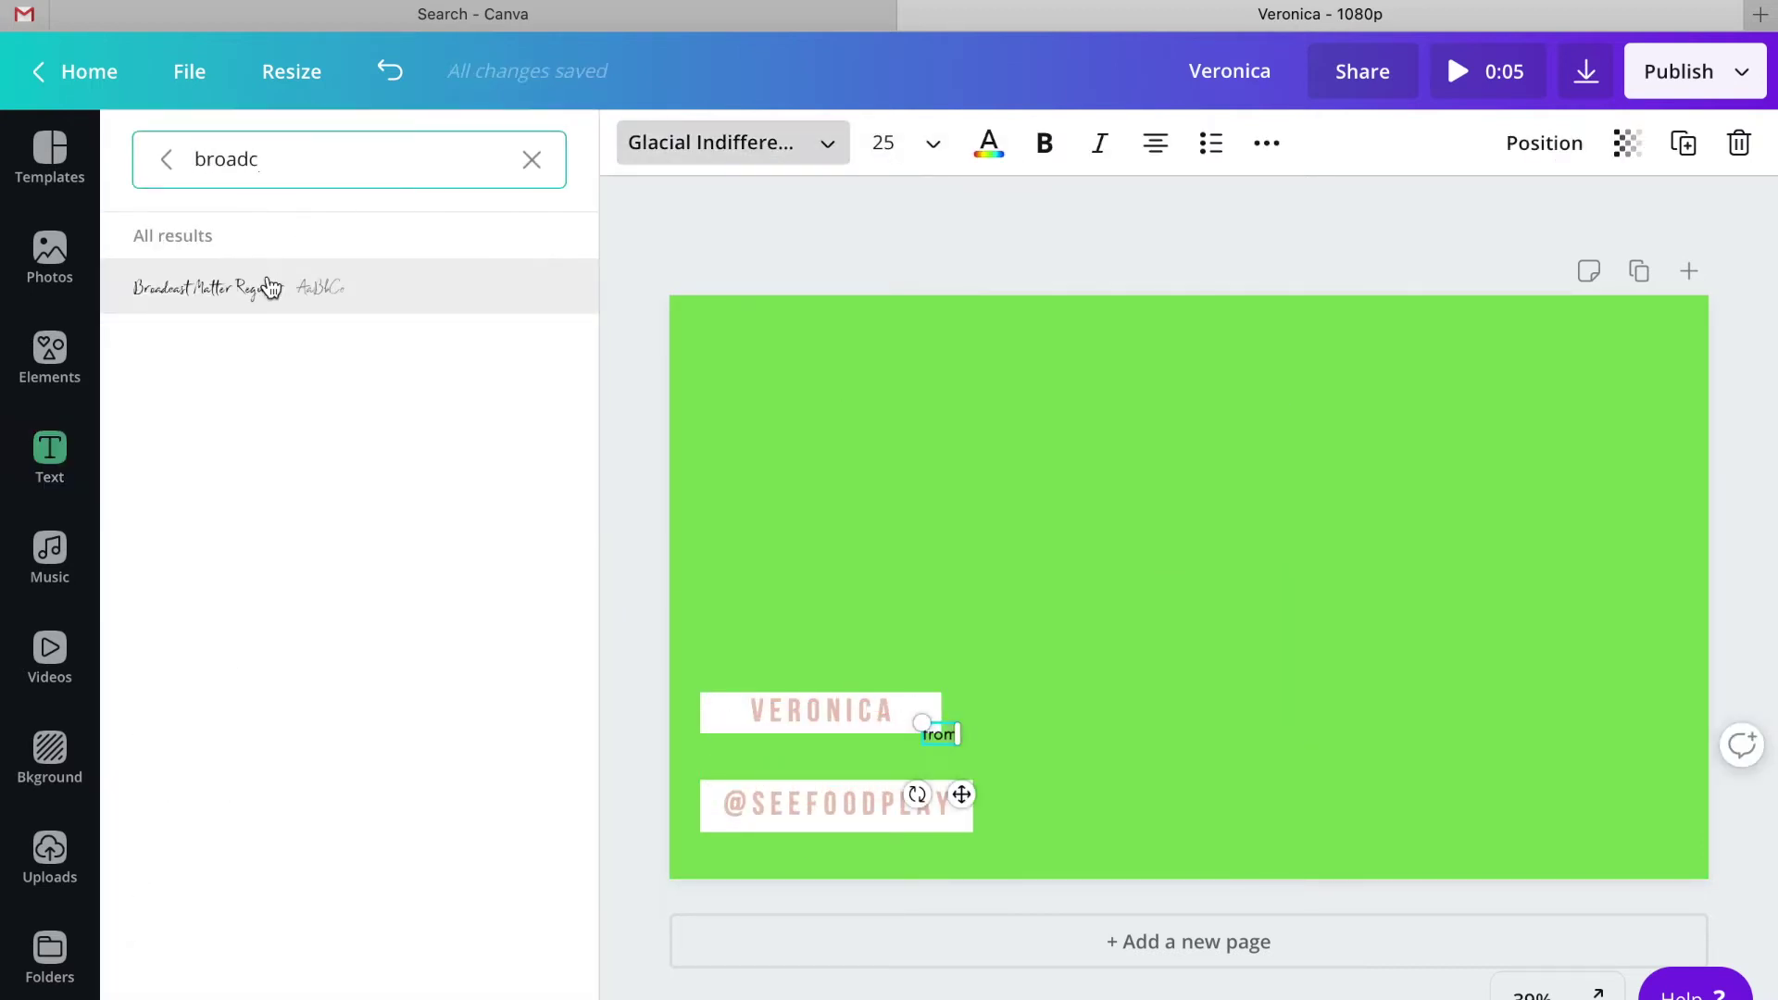
{"action": "left_click", "coordinate": [262, 286]}
{"action": "left_click", "coordinate": [883, 142]}
{"action": "type", "text": "65"}
{"action": "key", "text": "Return"}
{"action": "left_click", "coordinate": [1266, 143]}
{"action": "left_click", "coordinate": [1071, 210]}
{"action": "mouse_move", "coordinate": [940, 829]}
{"action": "left_mouse_down"}
{"action": "mouse_move", "coordinate": [983, 866]}
{"action": "mouse_move", "coordinate": [963, 802]}
{"action": "left_mouse_up"}
- Place a circle from the graphic elements beside the handle text
{"action": "left_click", "coordinate": [1286, 648]}
{"action": "left_click", "coordinate": [50, 356]}
{"action": "scroll", "coordinate": [350, 649], "scroll_direction": "down", "scroll_amount": 3}
{"action": "left_click_drag", "start_coordinate": [189, 802], "coordinate": [1025, 813]}
{"action": "left_click", "coordinate": [834, 804]}
{"action": "left_click", "coordinate": [776, 712]}
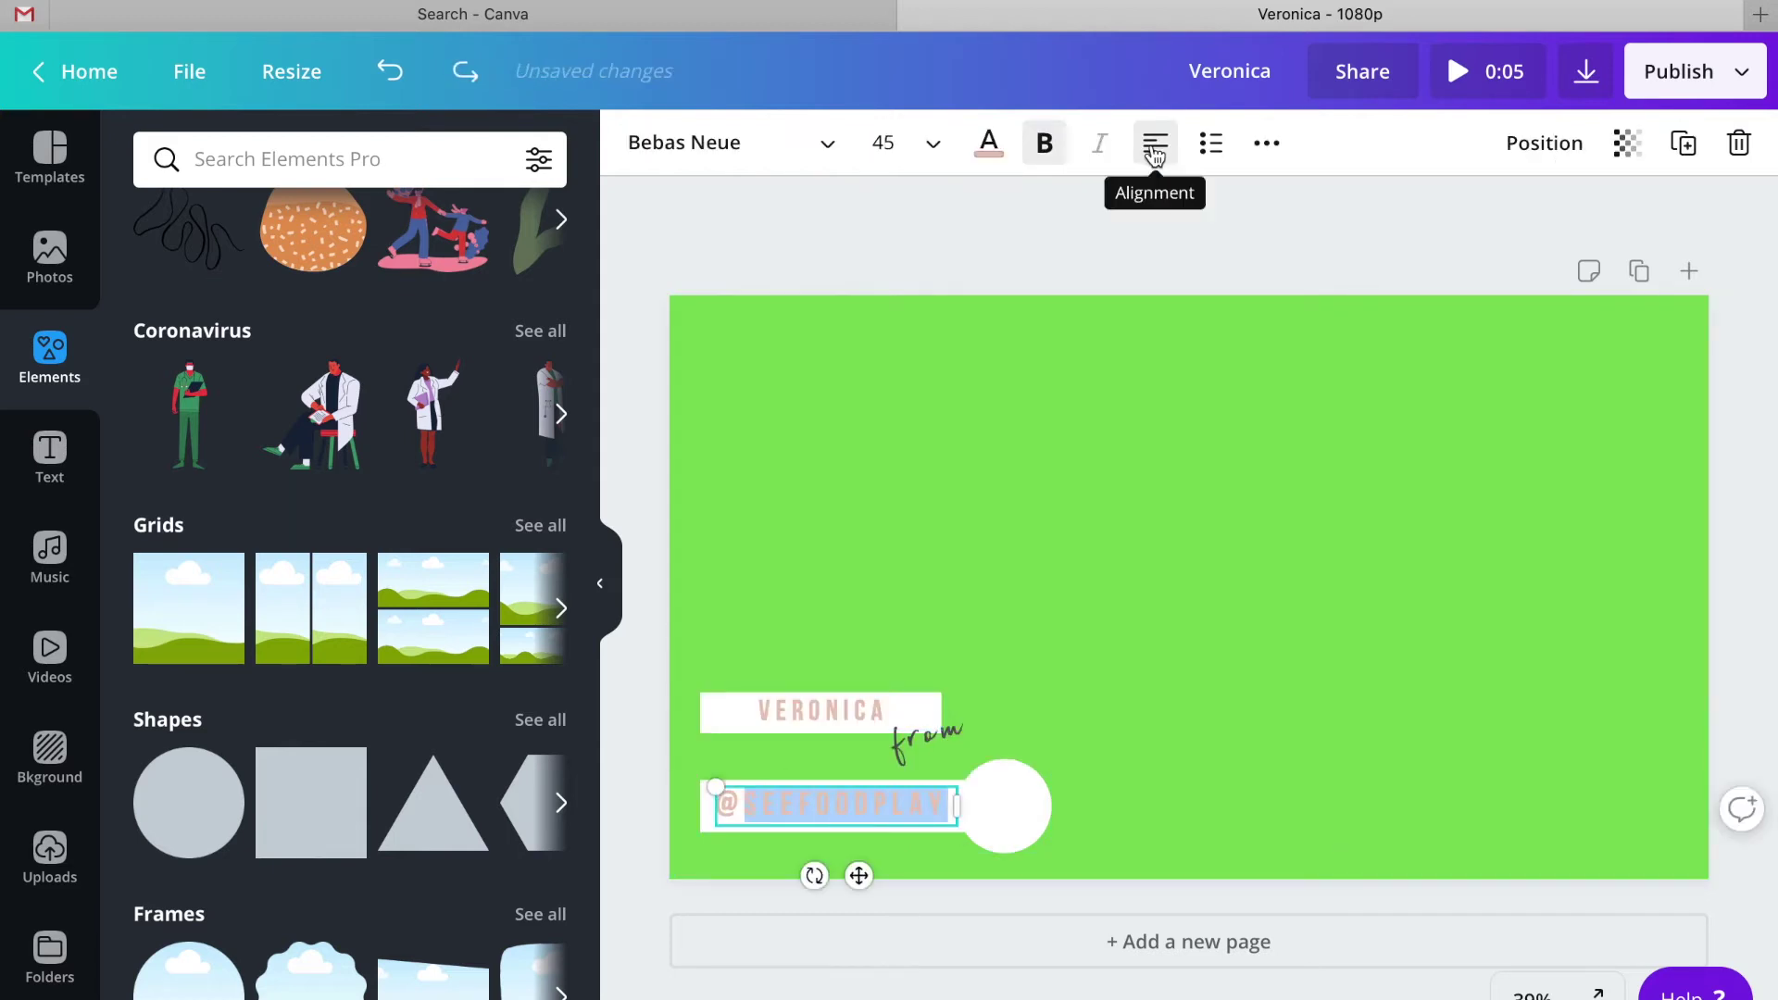
- Snug the white circle against the handle and reduce the text line height to 0.5
{"action": "mouse_move", "coordinate": [996, 817]}
{"action": "left_mouse_down"}
{"action": "mouse_move", "coordinate": [1099, 817]}
{"action": "mouse_move", "coordinate": [1019, 820]}
{"action": "left_mouse_up"}
{"action": "left_click", "coordinate": [1135, 774]}
{"action": "left_click", "coordinate": [1266, 143]}
{"action": "left_click", "coordinate": [1071, 207]}
{"action": "mouse_move", "coordinate": [1219, 345]}
{"action": "left_mouse_down"}
{"action": "mouse_move", "coordinate": [1386, 347]}
{"action": "mouse_move", "coordinate": [1201, 348]}
{"action": "left_mouse_up"}
{"action": "left_click", "coordinate": [1386, 430]}
{"action": "left_click", "coordinate": [893, 791]}
{"action": "left_click", "coordinate": [893, 792]}
{"action": "left_click", "coordinate": [894, 792]}
{"action": "left_click", "coordinate": [1266, 143]}
{"action": "left_click", "coordinate": [1072, 206]}
{"action": "key", "text": "Escape"}
- Search elements for 'instagram' and swap the gradient icon for an outline Instagram icon
{"action": "left_click", "coordinate": [50, 257]}
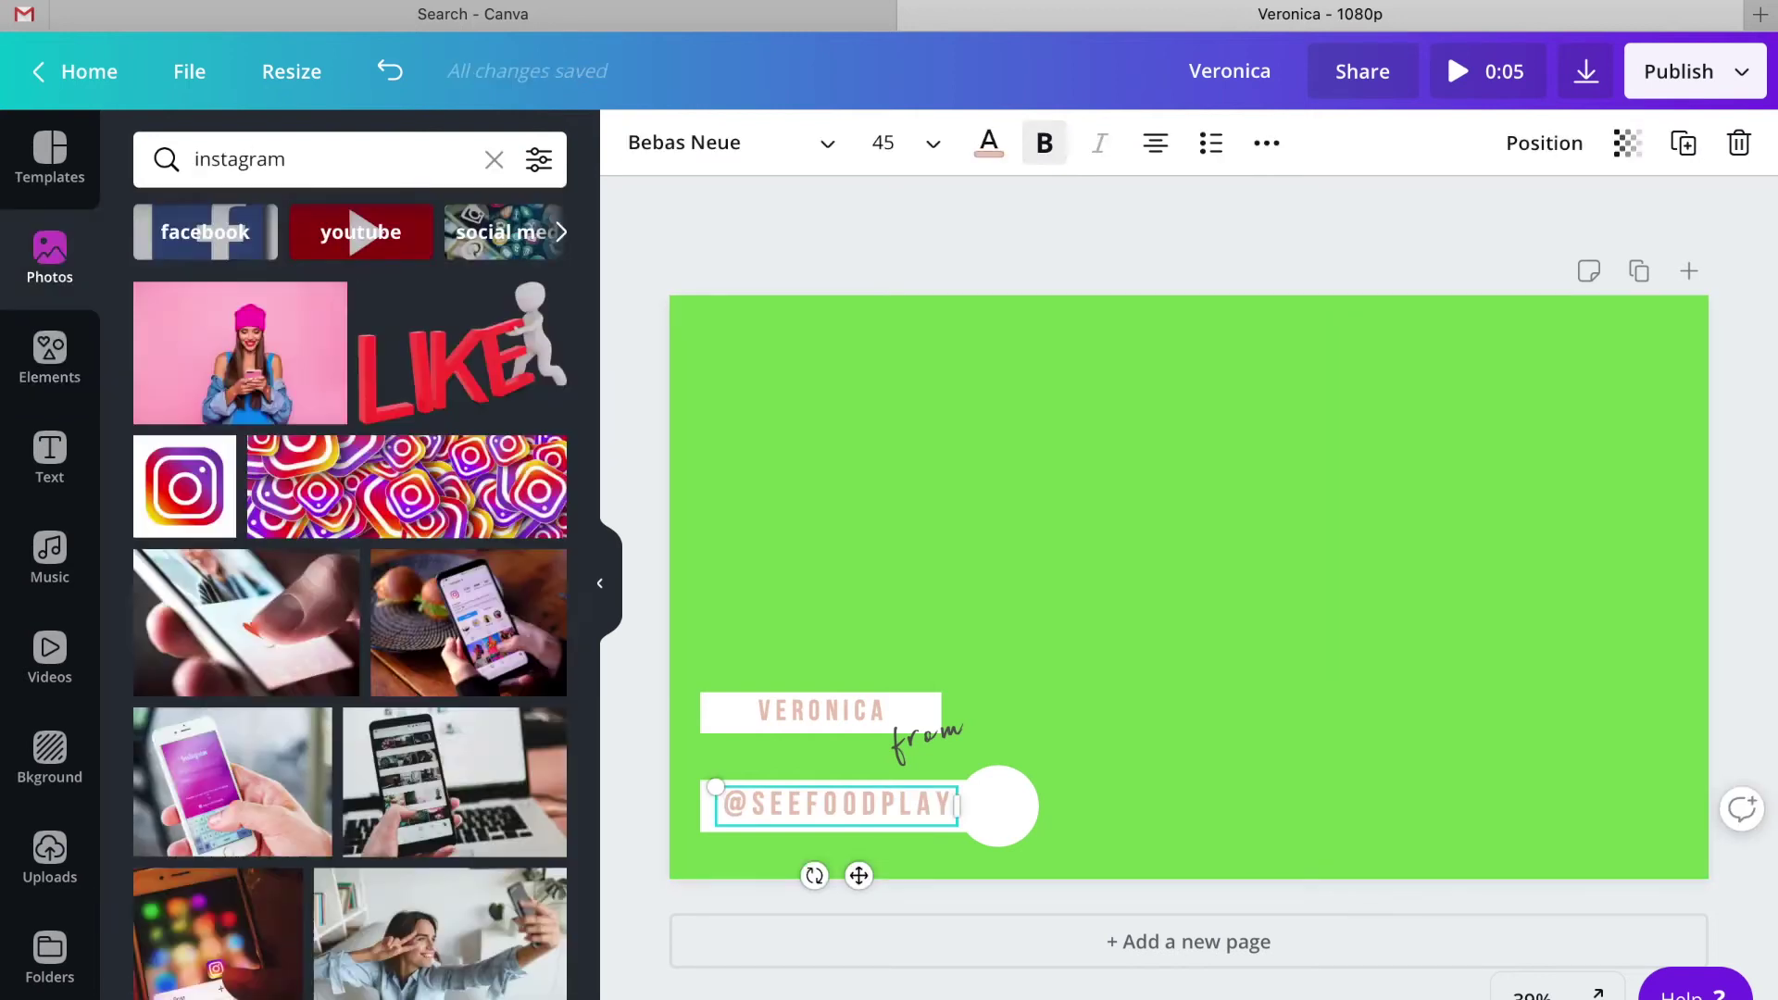
{"action": "left_click", "coordinate": [50, 357]}
{"action": "left_click", "coordinate": [248, 162]}
{"action": "type", "text": "instagram"}
{"action": "key", "text": "Return"}
{"action": "left_click", "coordinate": [202, 864]}
{"action": "left_click_drag", "start_coordinate": [1348, 850], "coordinate": [1001, 817]}
{"action": "key", "text": "Delete"}
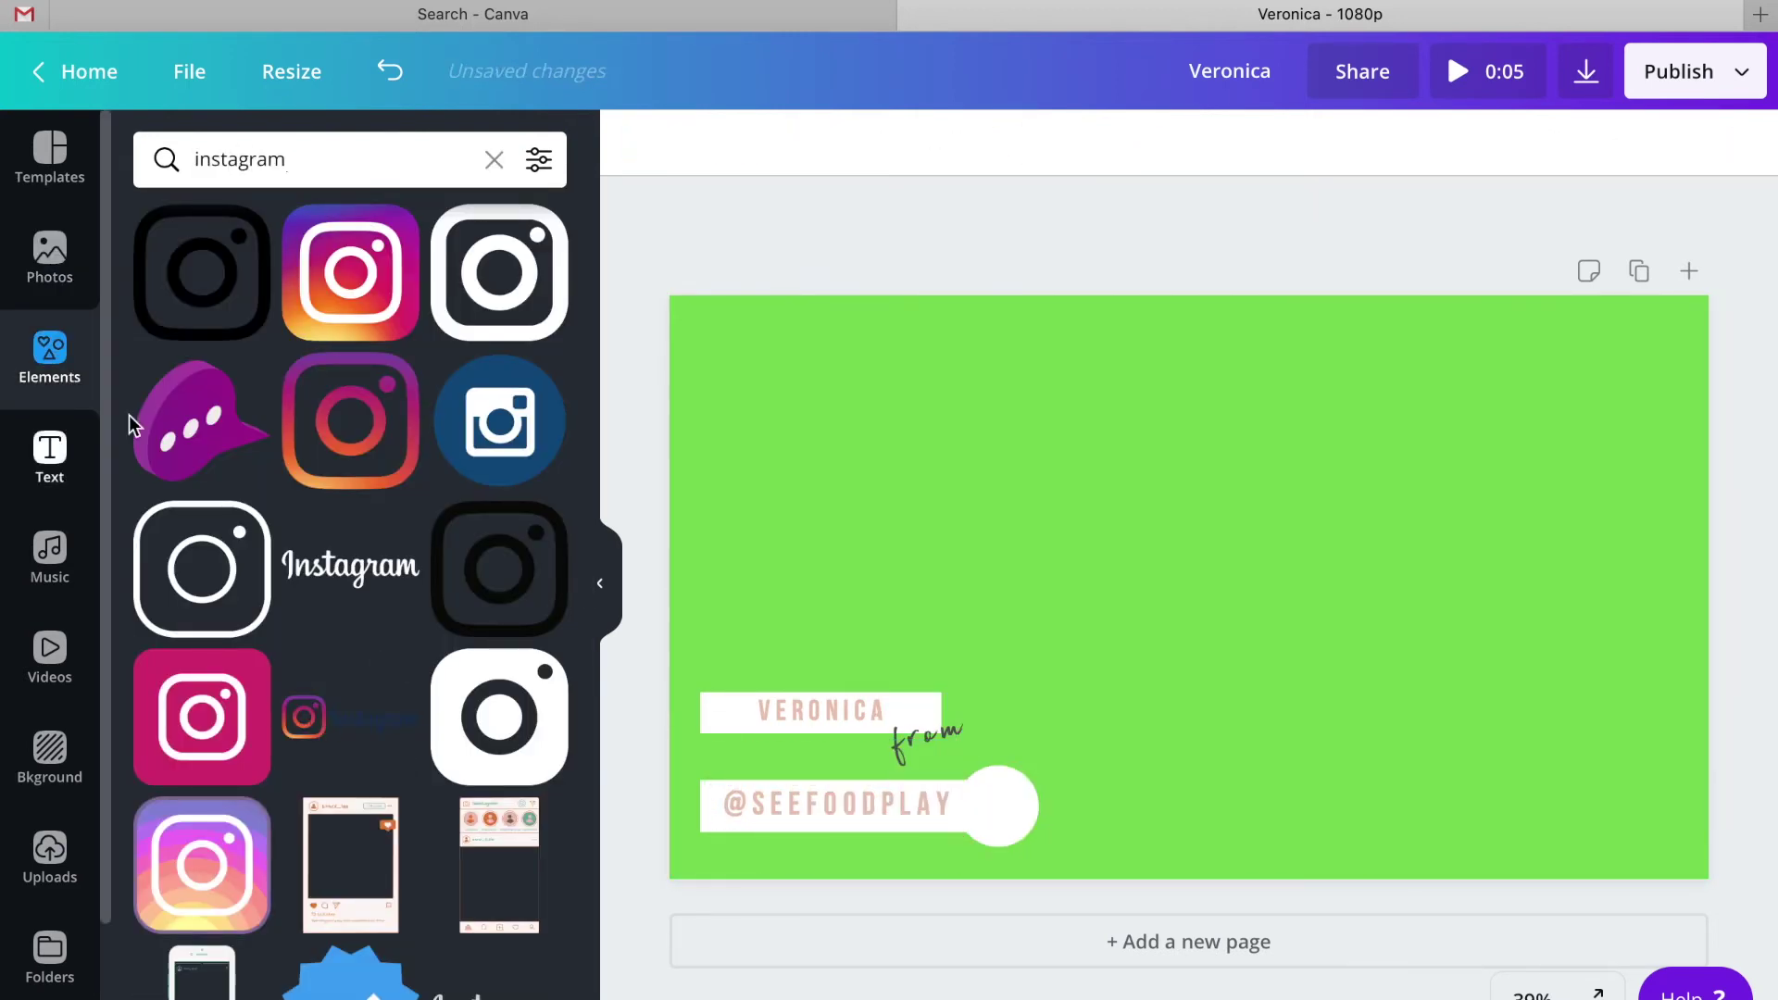
{"action": "left_click", "coordinate": [350, 421]}
{"action": "left_click", "coordinate": [639, 142]}
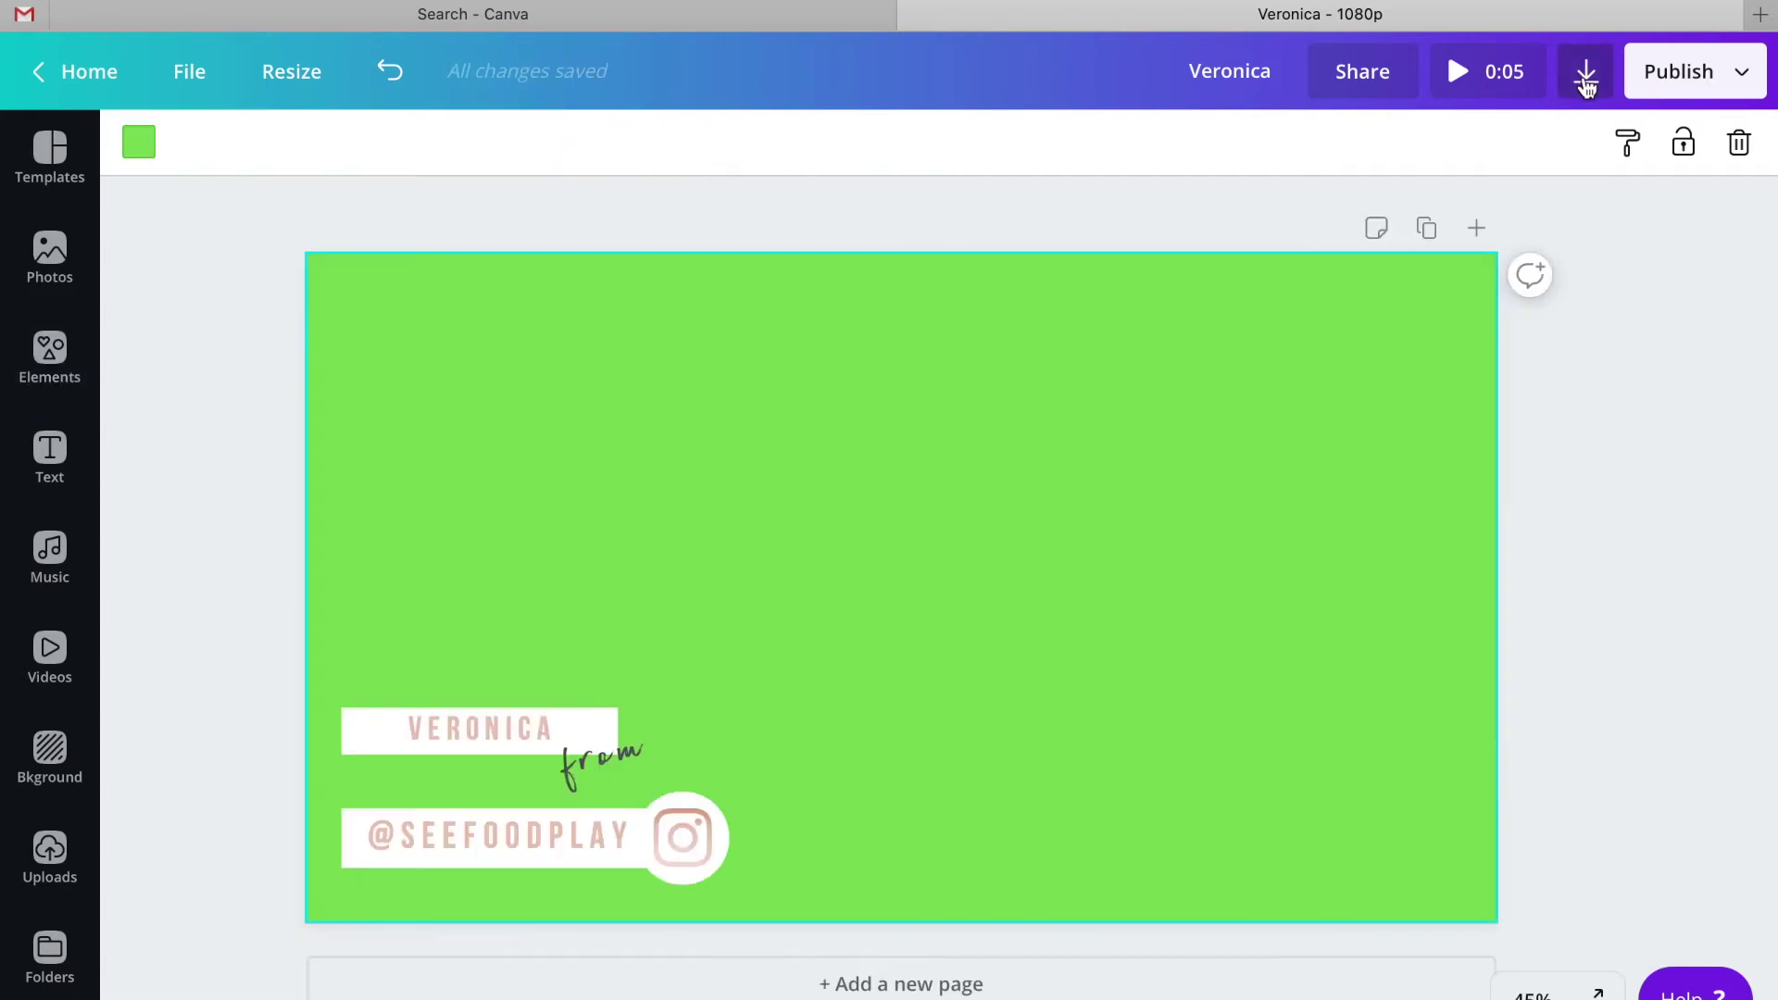
- Download the name-tag design as a 1920×1080 PNG and take Safari out of full screen
{"action": "left_click", "coordinate": [1587, 74]}
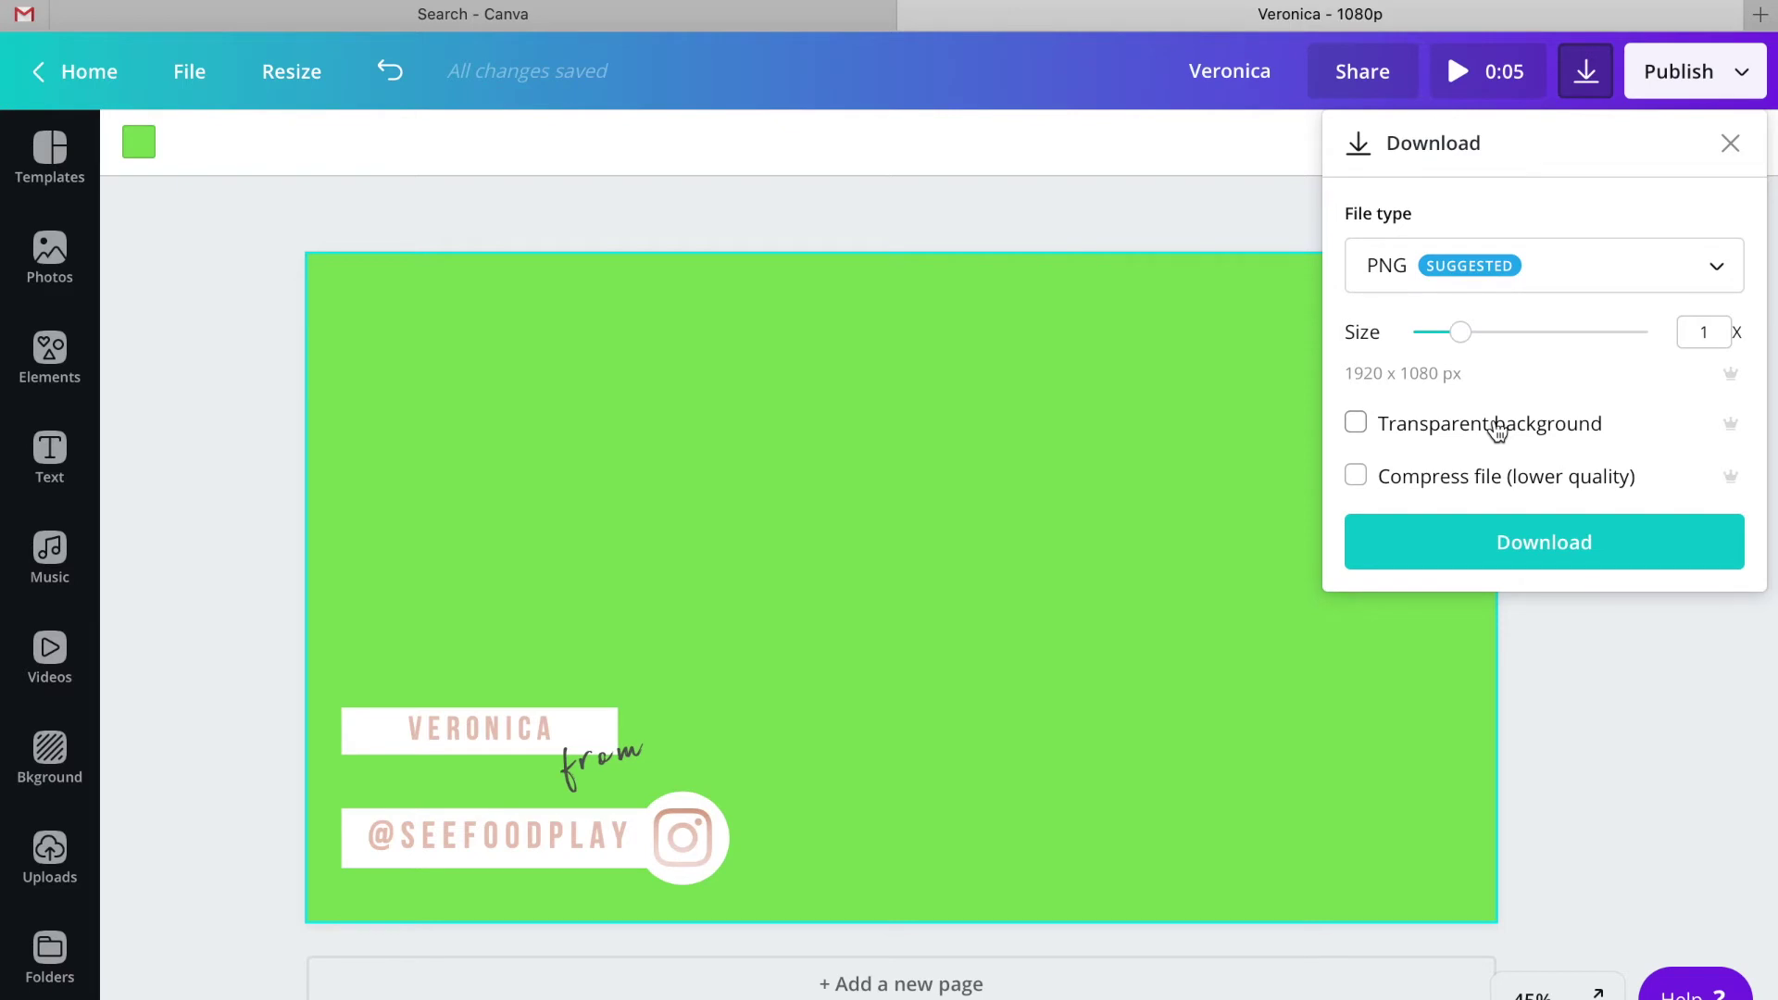
{"action": "left_click", "coordinate": [1497, 546]}
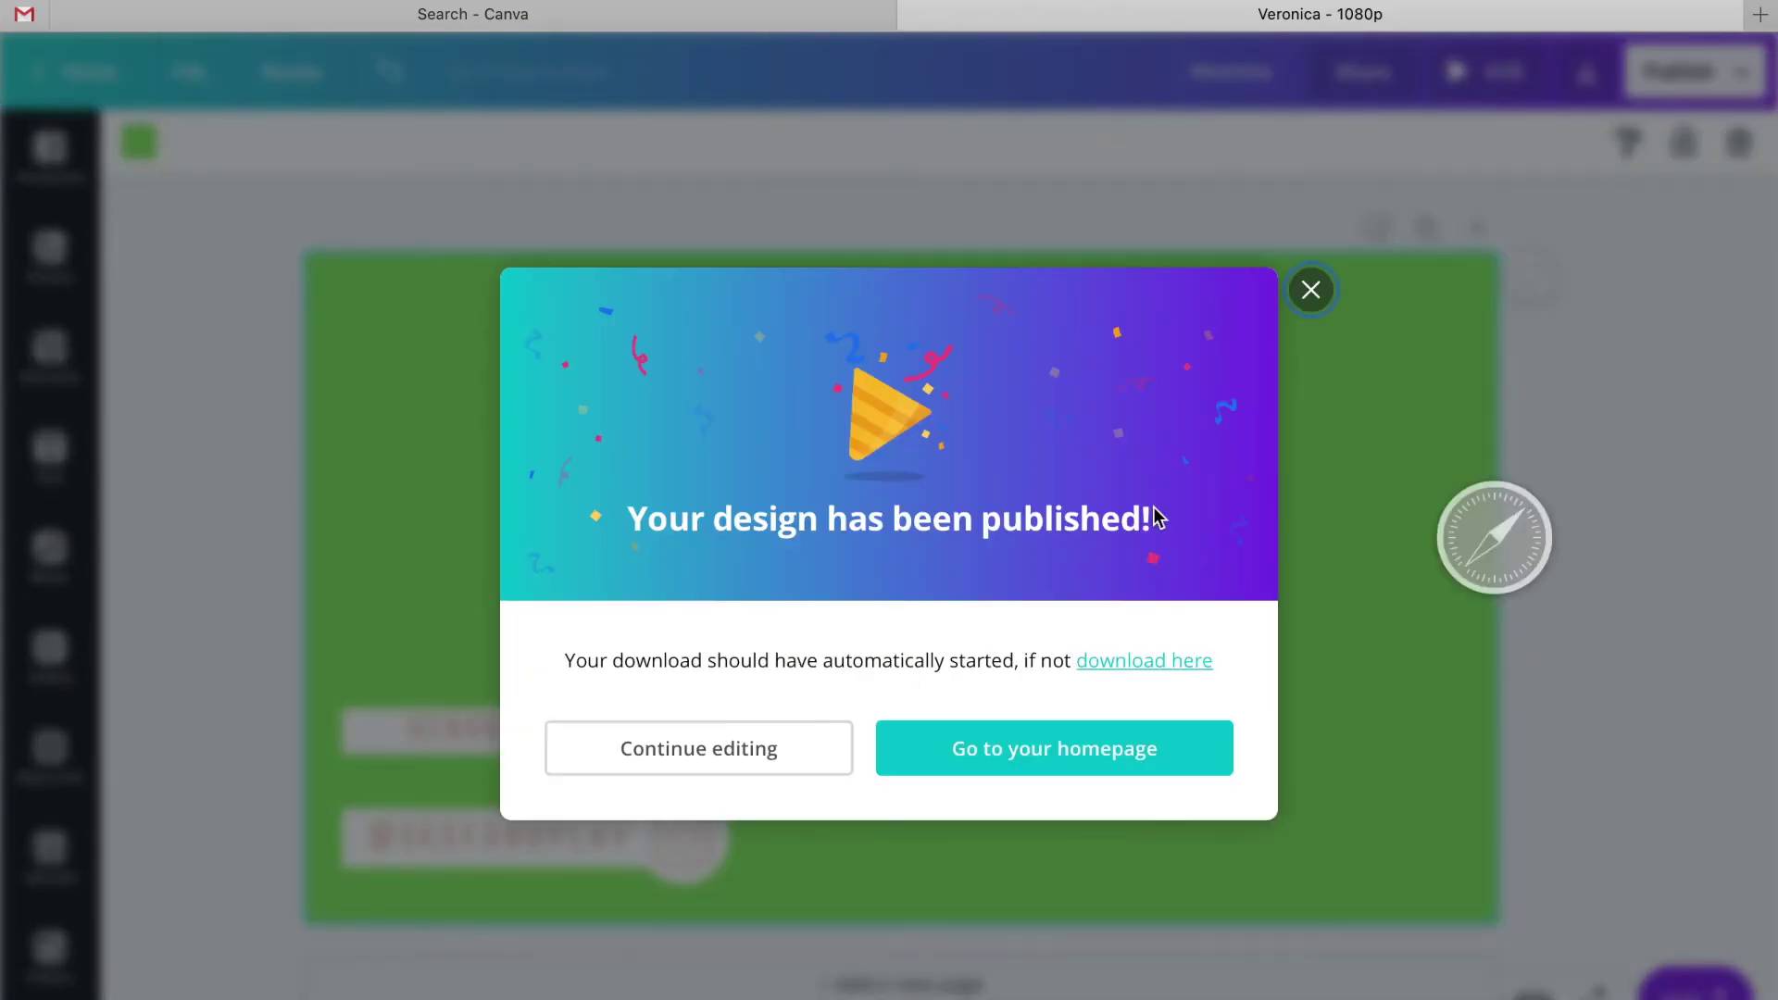
{"action": "left_click", "coordinate": [776, 748]}
{"action": "left_click", "coordinate": [80, 12]}
- Switch to Keynote and delete the slide's placeholder text boxes
{"action": "left_click", "coordinate": [174, 250]}
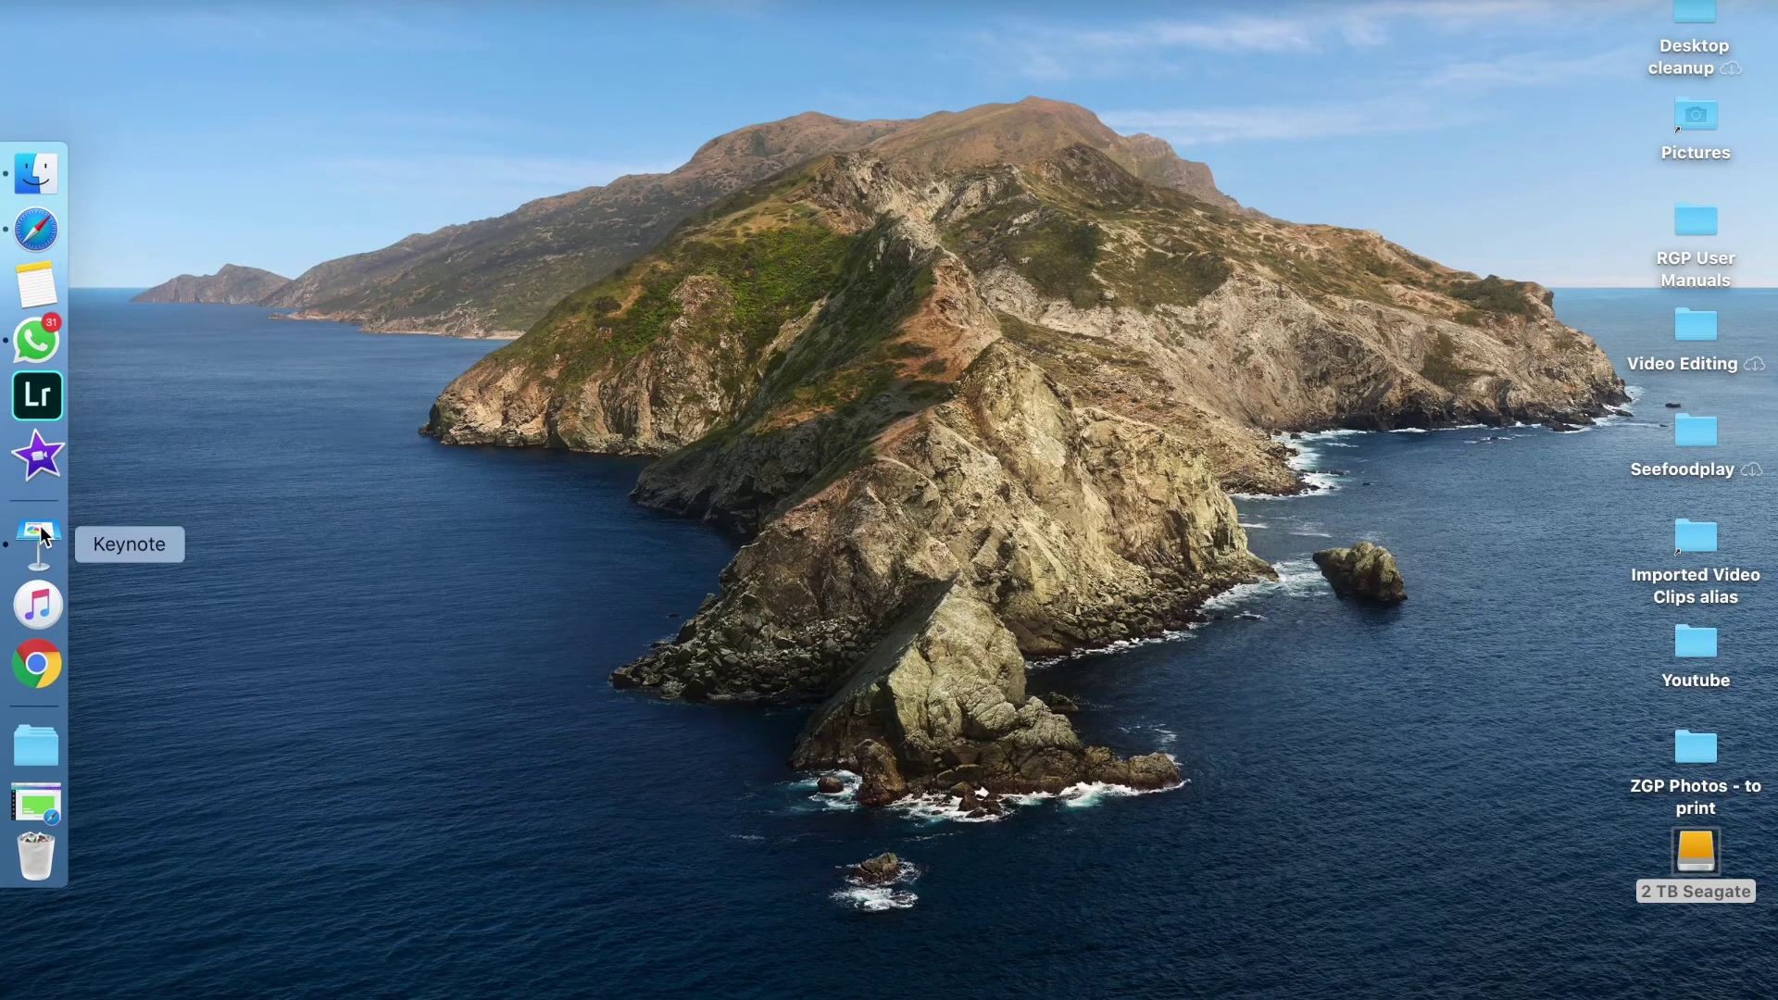
{"action": "left_click", "coordinate": [35, 565]}
{"action": "key", "text": "super+a"}
{"action": "key", "text": "Delete"}
- Insert a caption-free image gallery containing Veronica.png
{"action": "left_click", "coordinate": [297, 3]}
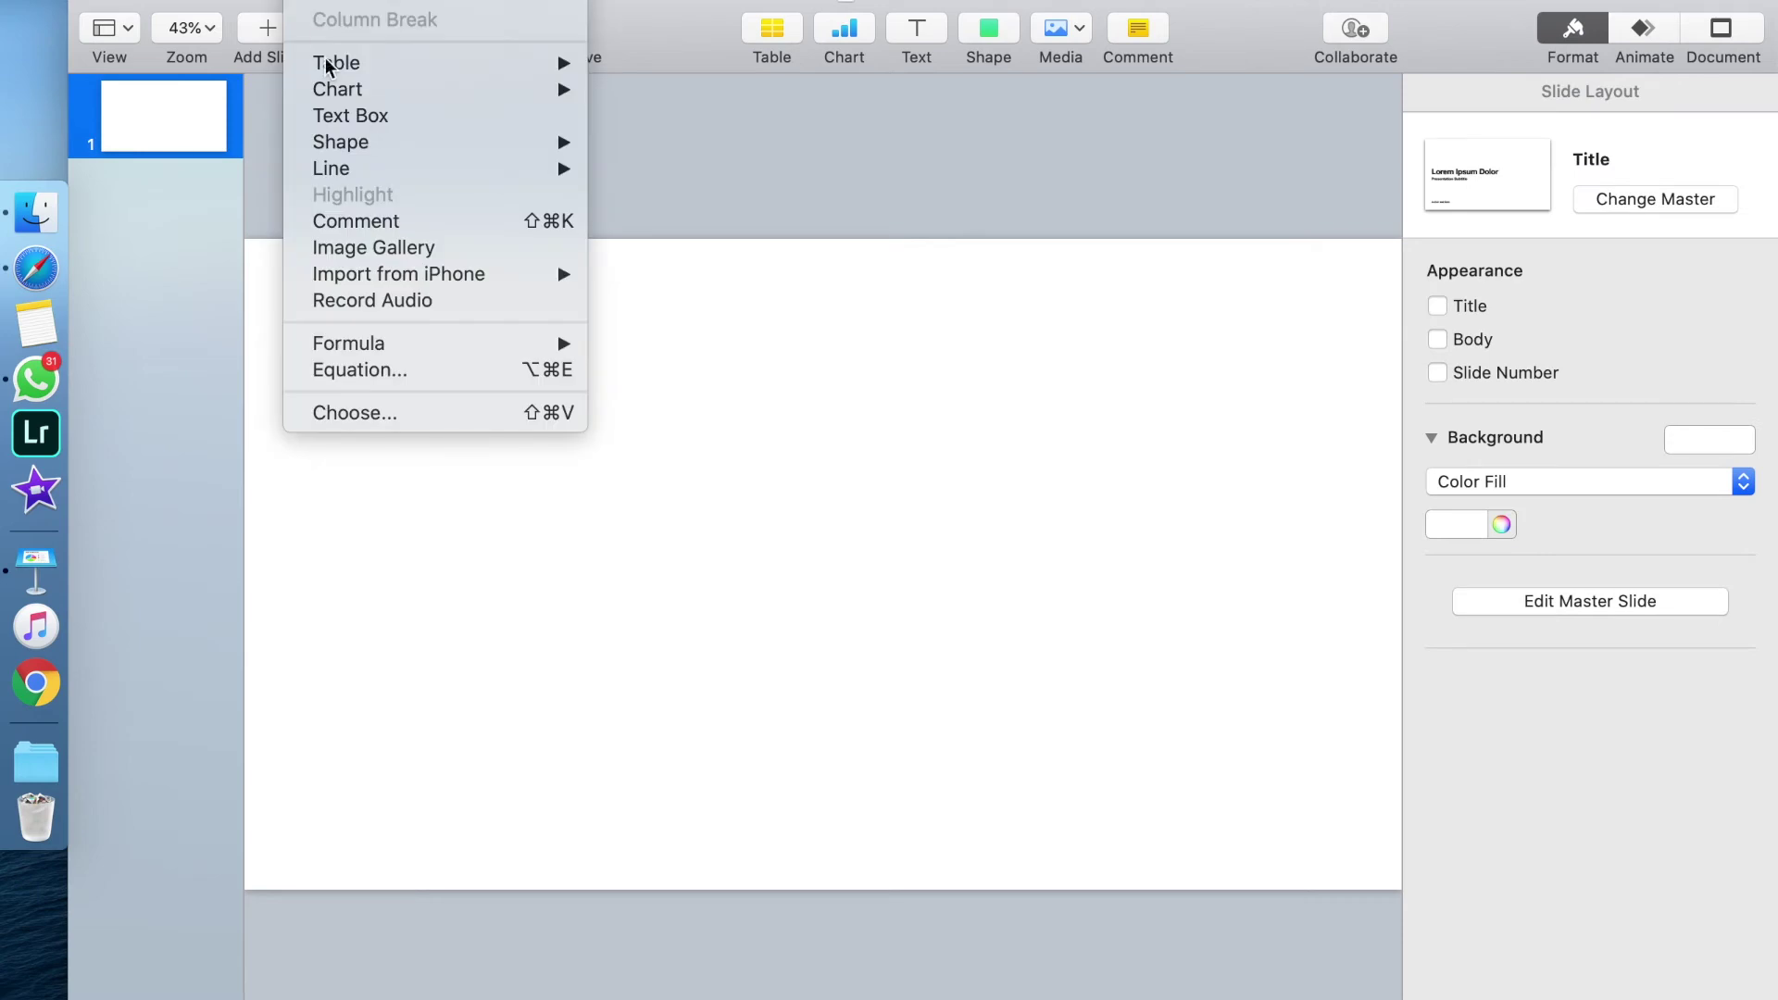
{"action": "left_click", "coordinate": [374, 248]}
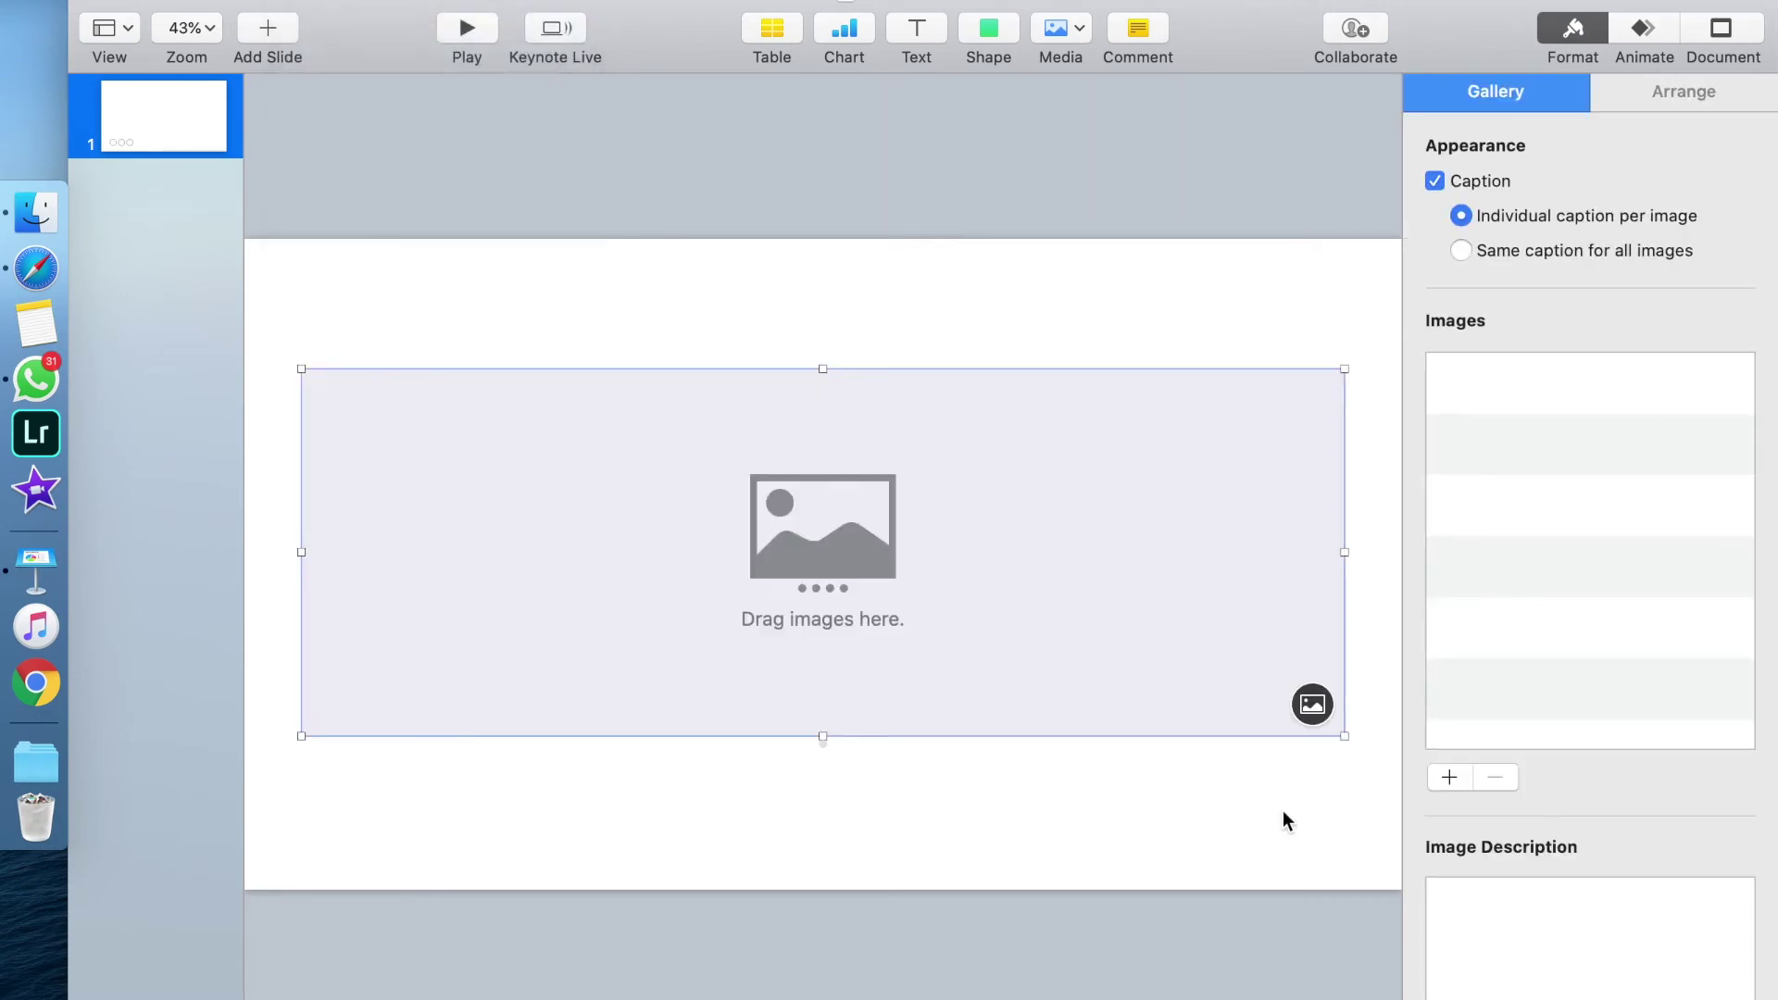
{"action": "left_click", "coordinate": [1435, 181]}
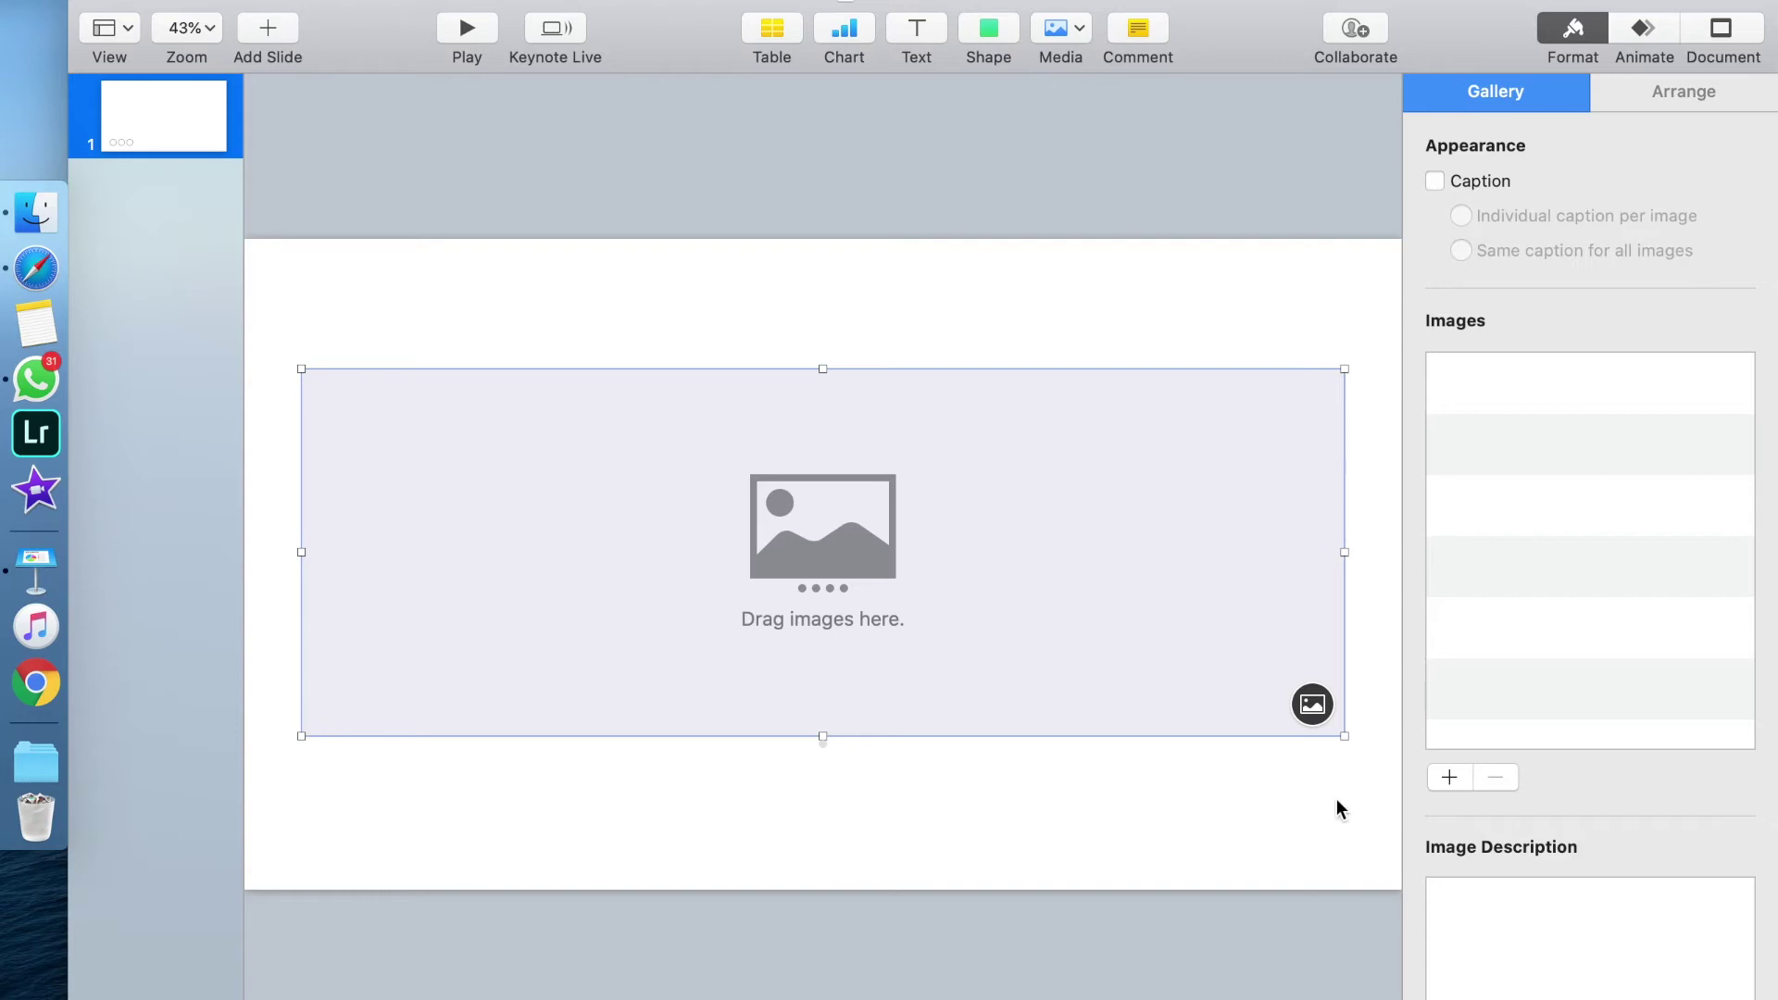
{"action": "left_click", "coordinate": [1312, 703]}
{"action": "double_click", "coordinate": [709, 139]}
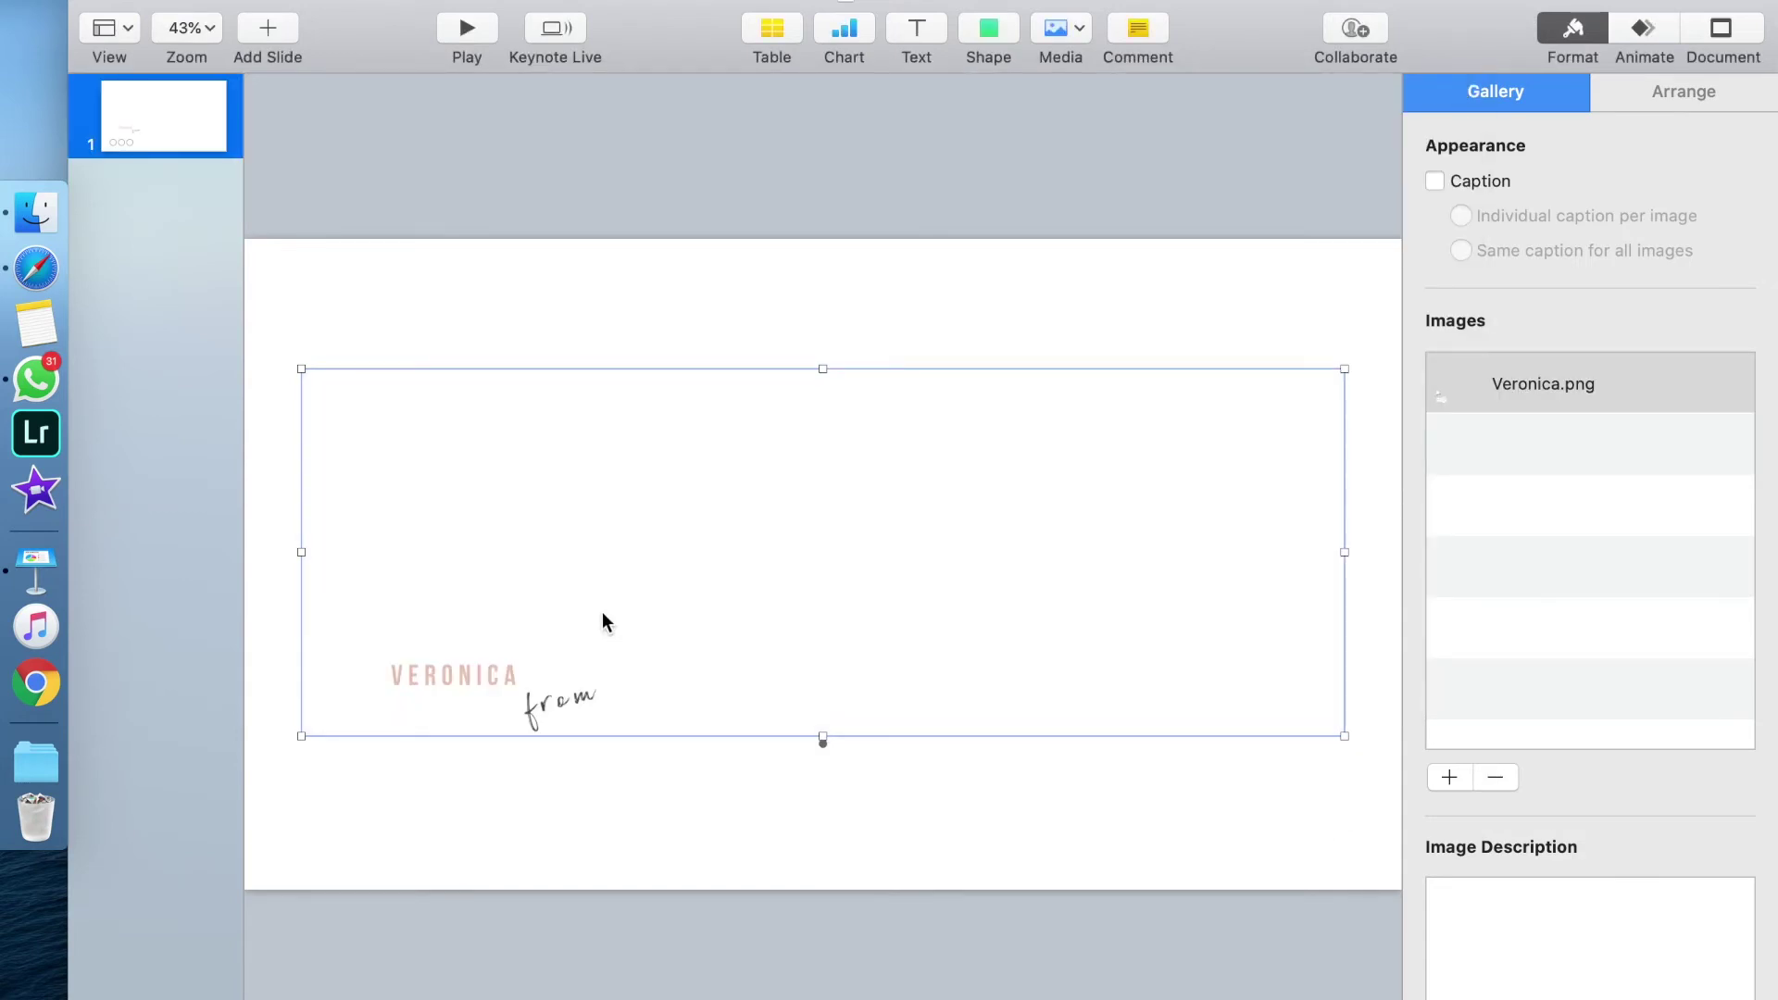
- Set the slide background to a solid green colour fill
{"action": "left_click", "coordinate": [602, 620]}
{"action": "left_click", "coordinate": [1744, 481]}
{"action": "left_click", "coordinate": [1482, 482]}
{"action": "left_click", "coordinate": [1498, 523]}
{"action": "left_click", "coordinate": [1183, 354]}
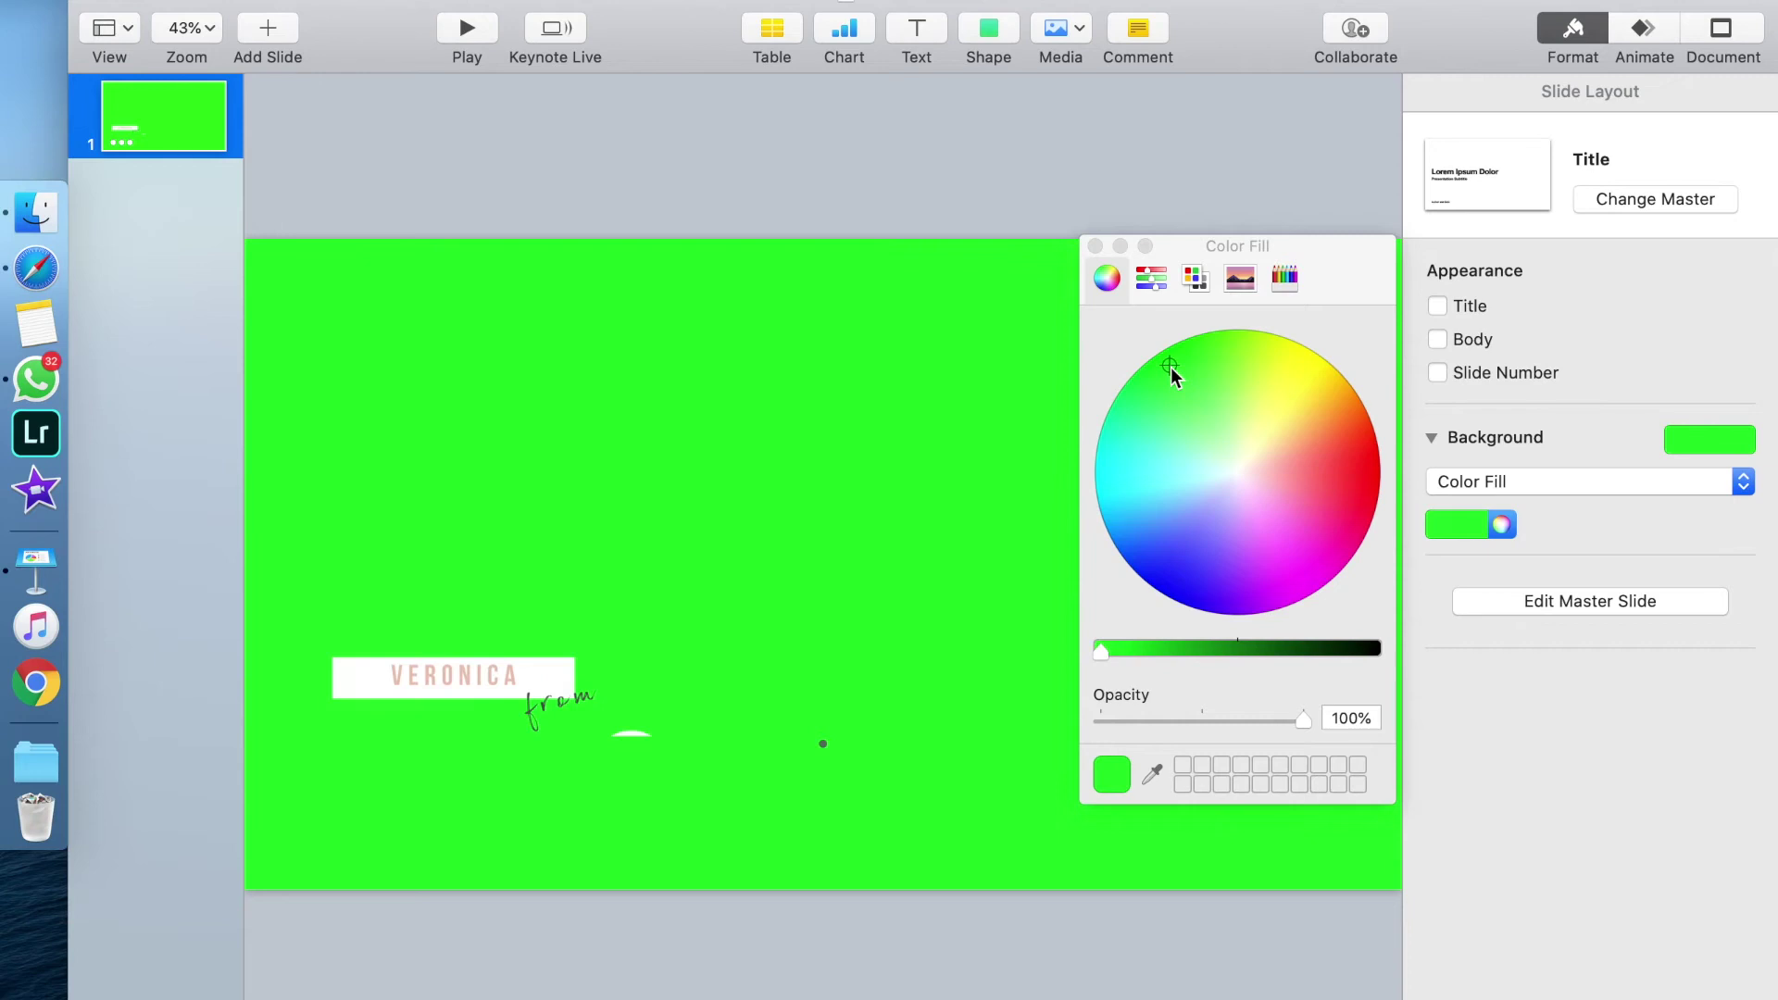
- Lighten the green slightly, then scale the graphic down and move it to the bottom-left
{"action": "left_click_drag", "start_coordinate": [1174, 367], "coordinate": [1184, 368]}
{"action": "left_click", "coordinate": [719, 587]}
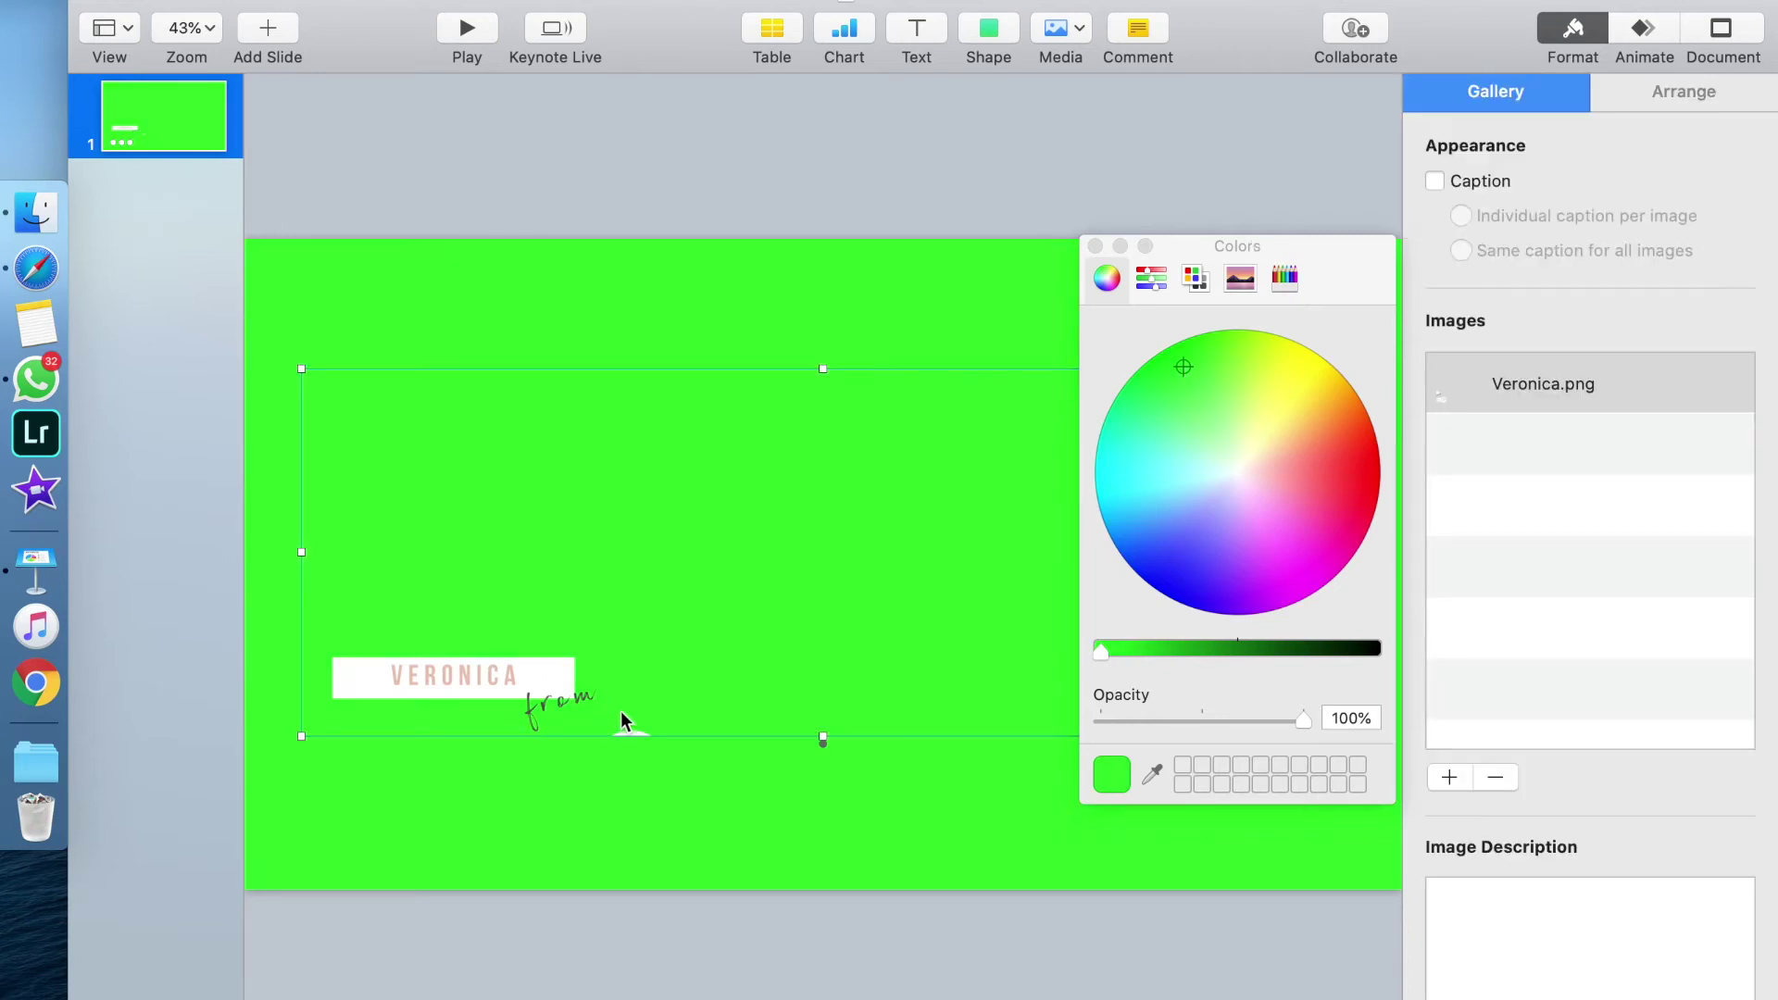
{"action": "left_click", "coordinate": [1095, 246]}
{"action": "left_click_drag", "start_coordinate": [822, 738], "coordinate": [821, 899]}
{"action": "left_click_drag", "start_coordinate": [630, 852], "coordinate": [666, 633]}
{"action": "left_click_drag", "start_coordinate": [856, 686], "coordinate": [852, 741]}
{"action": "left_click_drag", "start_coordinate": [596, 671], "coordinate": [417, 805]}
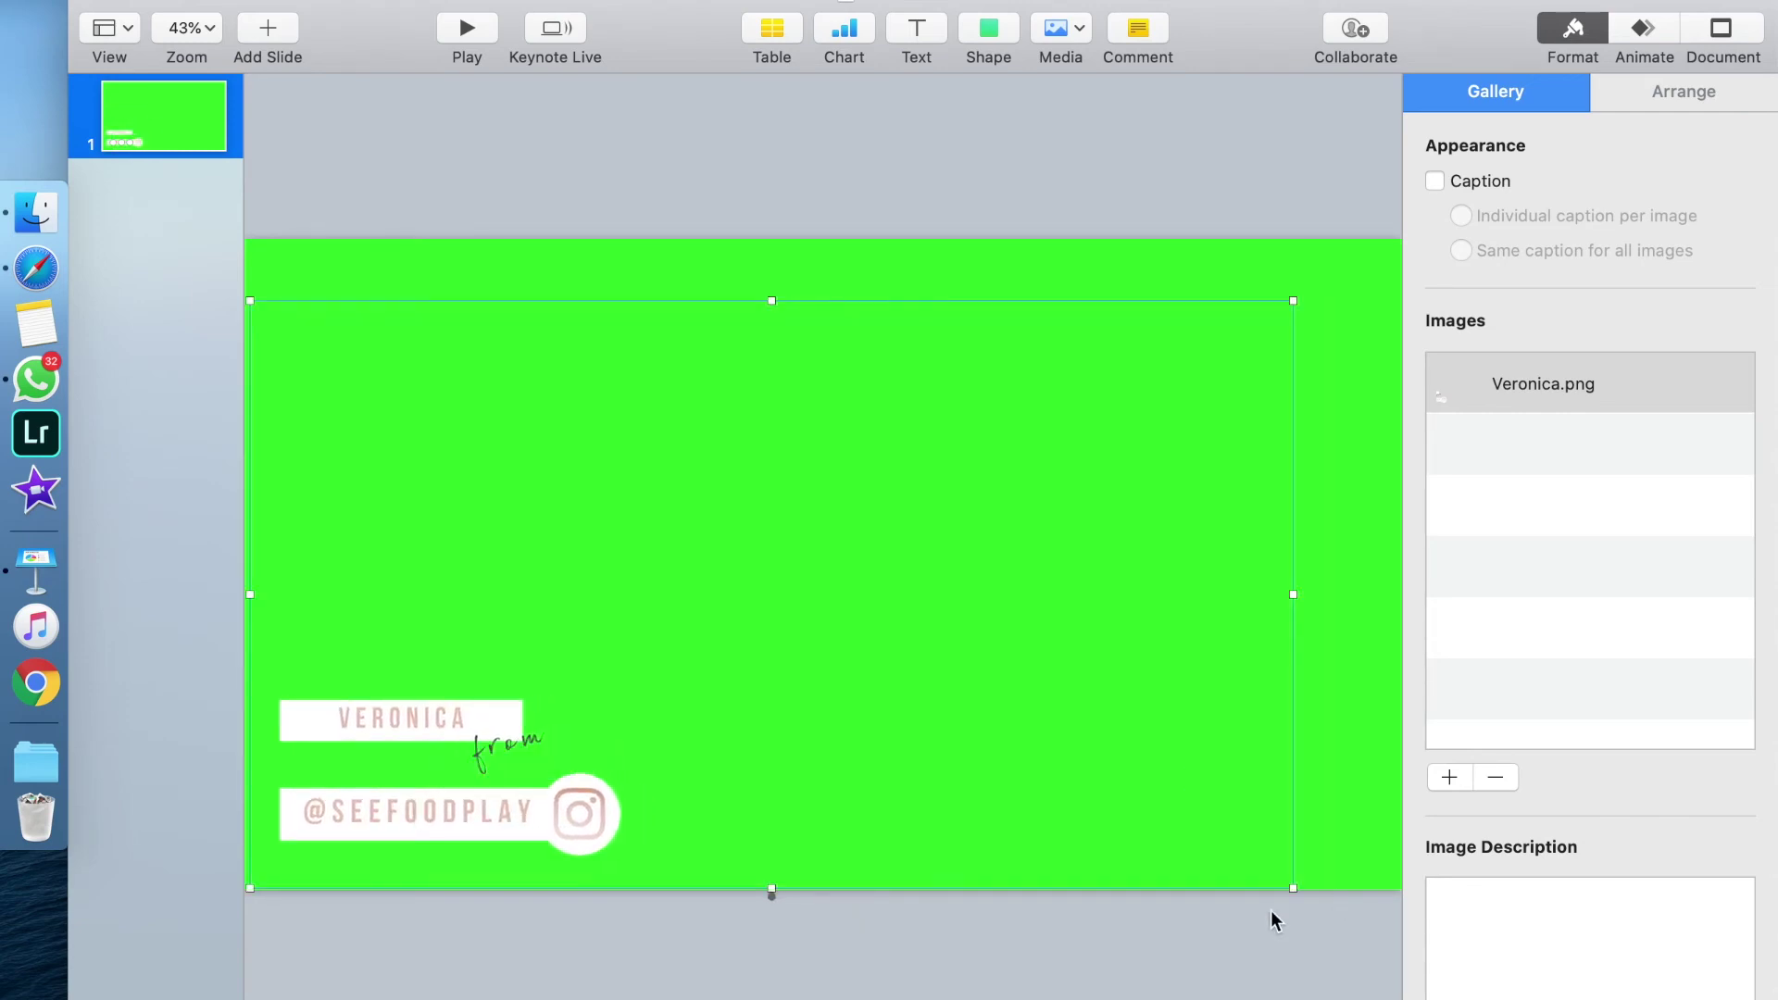
{"action": "left_click_drag", "start_coordinate": [1290, 887], "coordinate": [1122, 796]}
{"action": "left_click_drag", "start_coordinate": [496, 683], "coordinate": [497, 833]}
- Reselect the name-tag graphic and bring up its Build In animation options
{"action": "left_click", "coordinate": [763, 663]}
{"action": "left_click", "coordinate": [456, 804]}
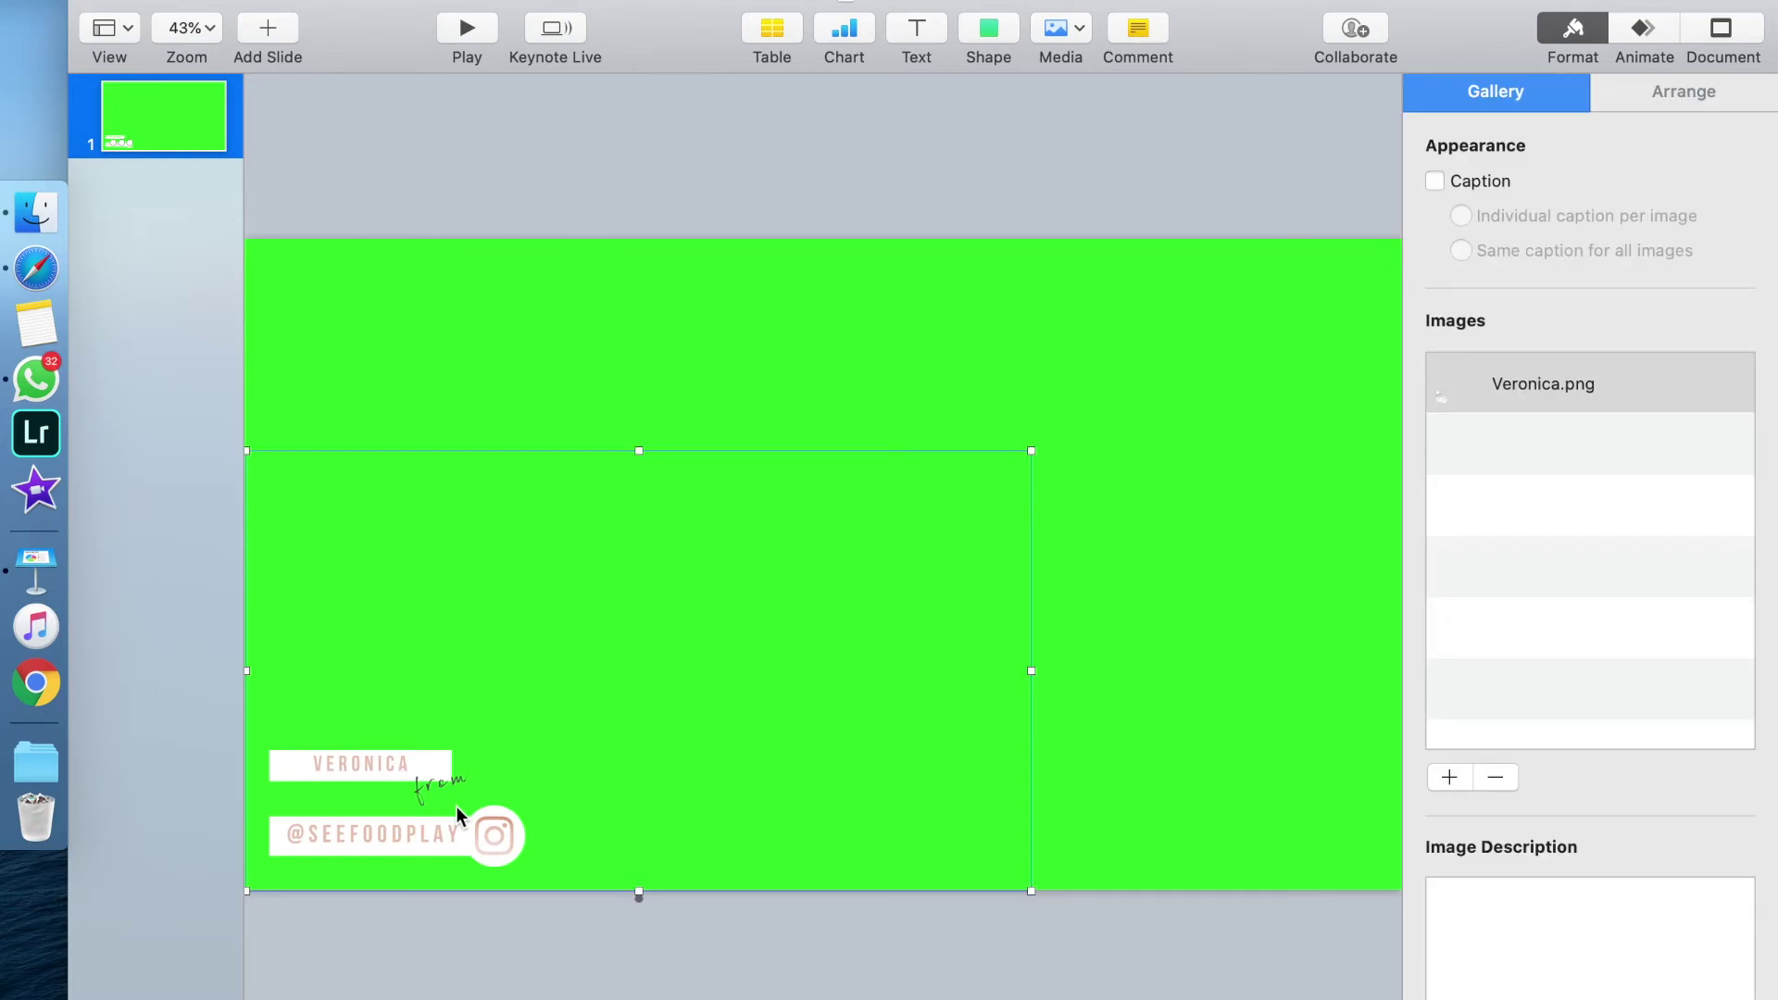
{"action": "left_click", "coordinate": [1627, 44]}
{"action": "left_click", "coordinate": [1565, 193]}
{"action": "left_click", "coordinate": [1510, 92]}
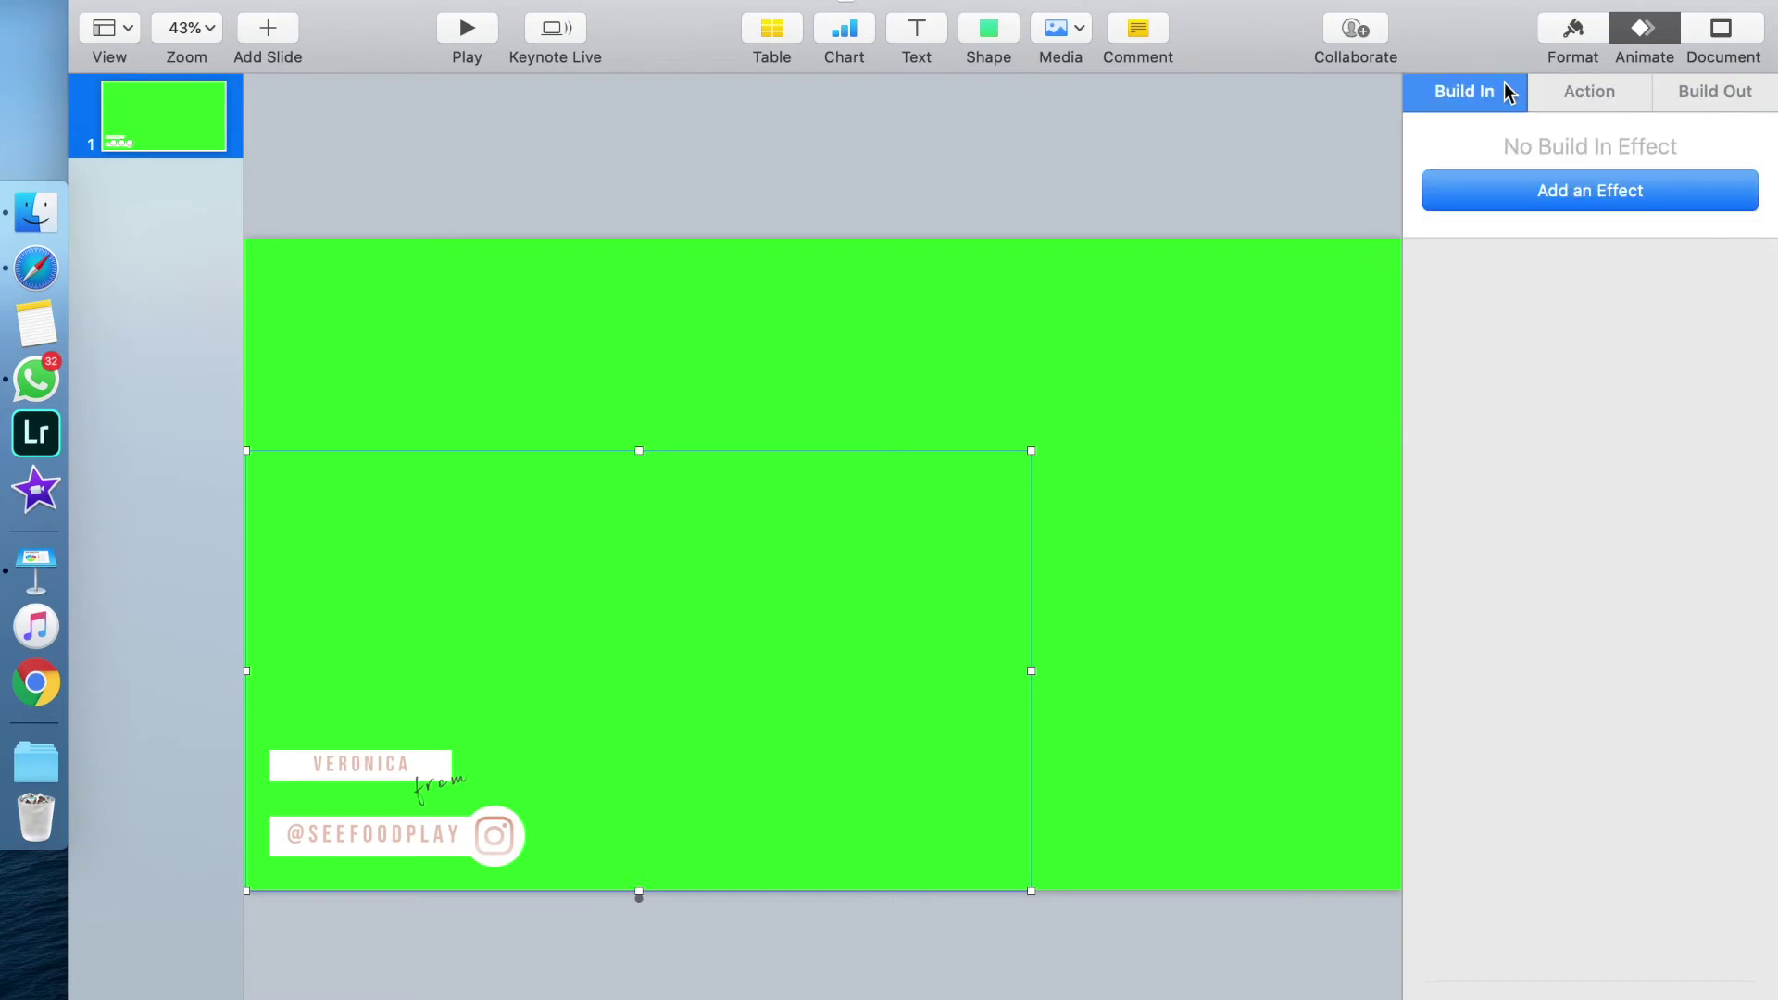
{"action": "left_click", "coordinate": [1594, 92]}
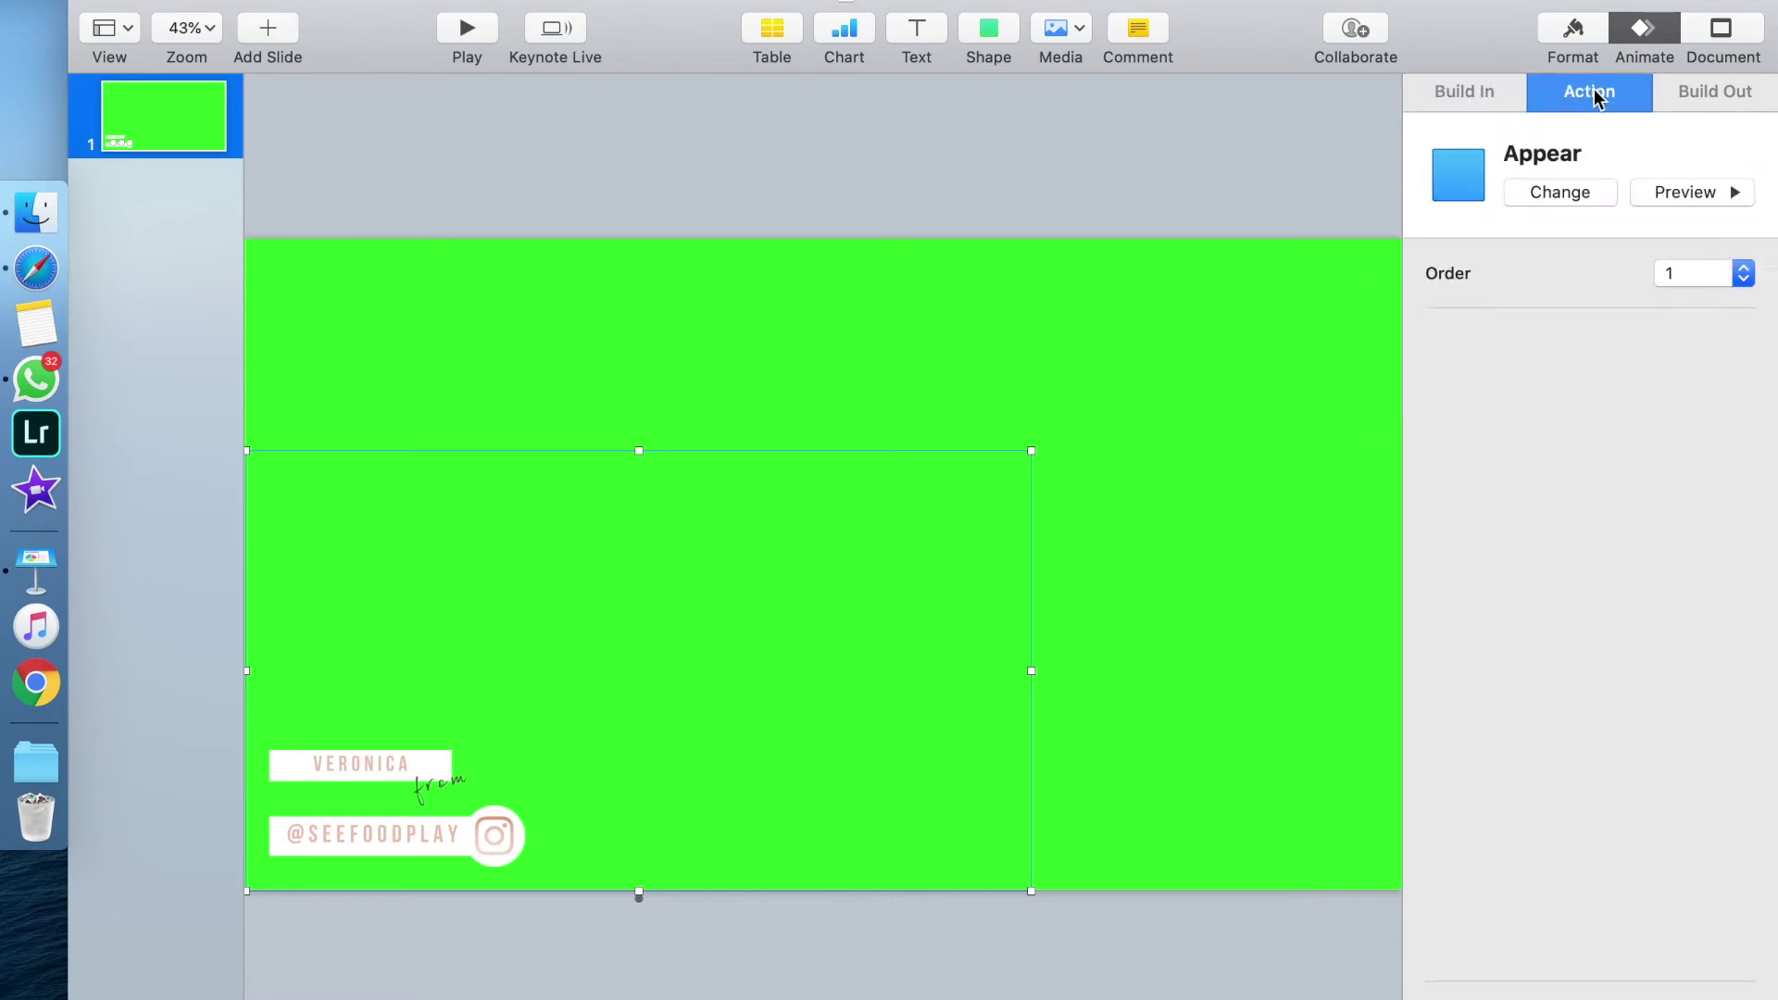
{"action": "left_click", "coordinate": [1484, 90]}
- Try the Scale, Fade and Scale, Swoosh, Shimmer and Blur entrance effects
{"action": "left_click", "coordinate": [1556, 193]}
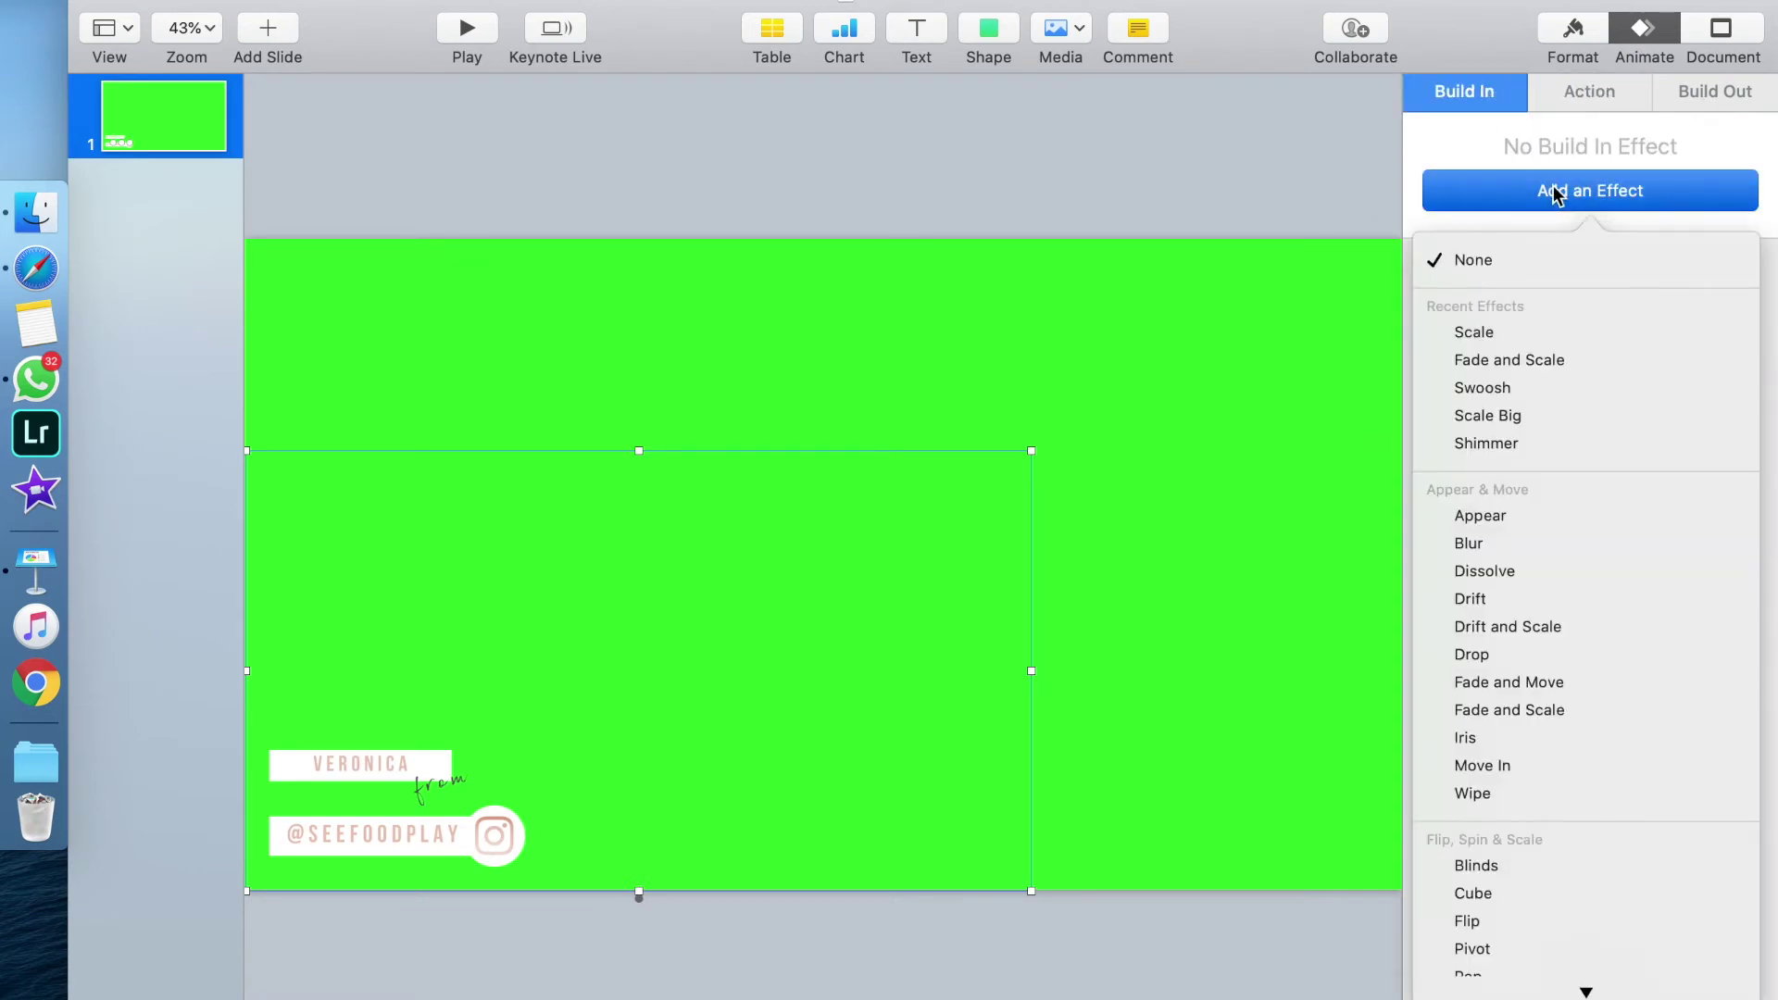
{"action": "left_click", "coordinate": [1520, 336]}
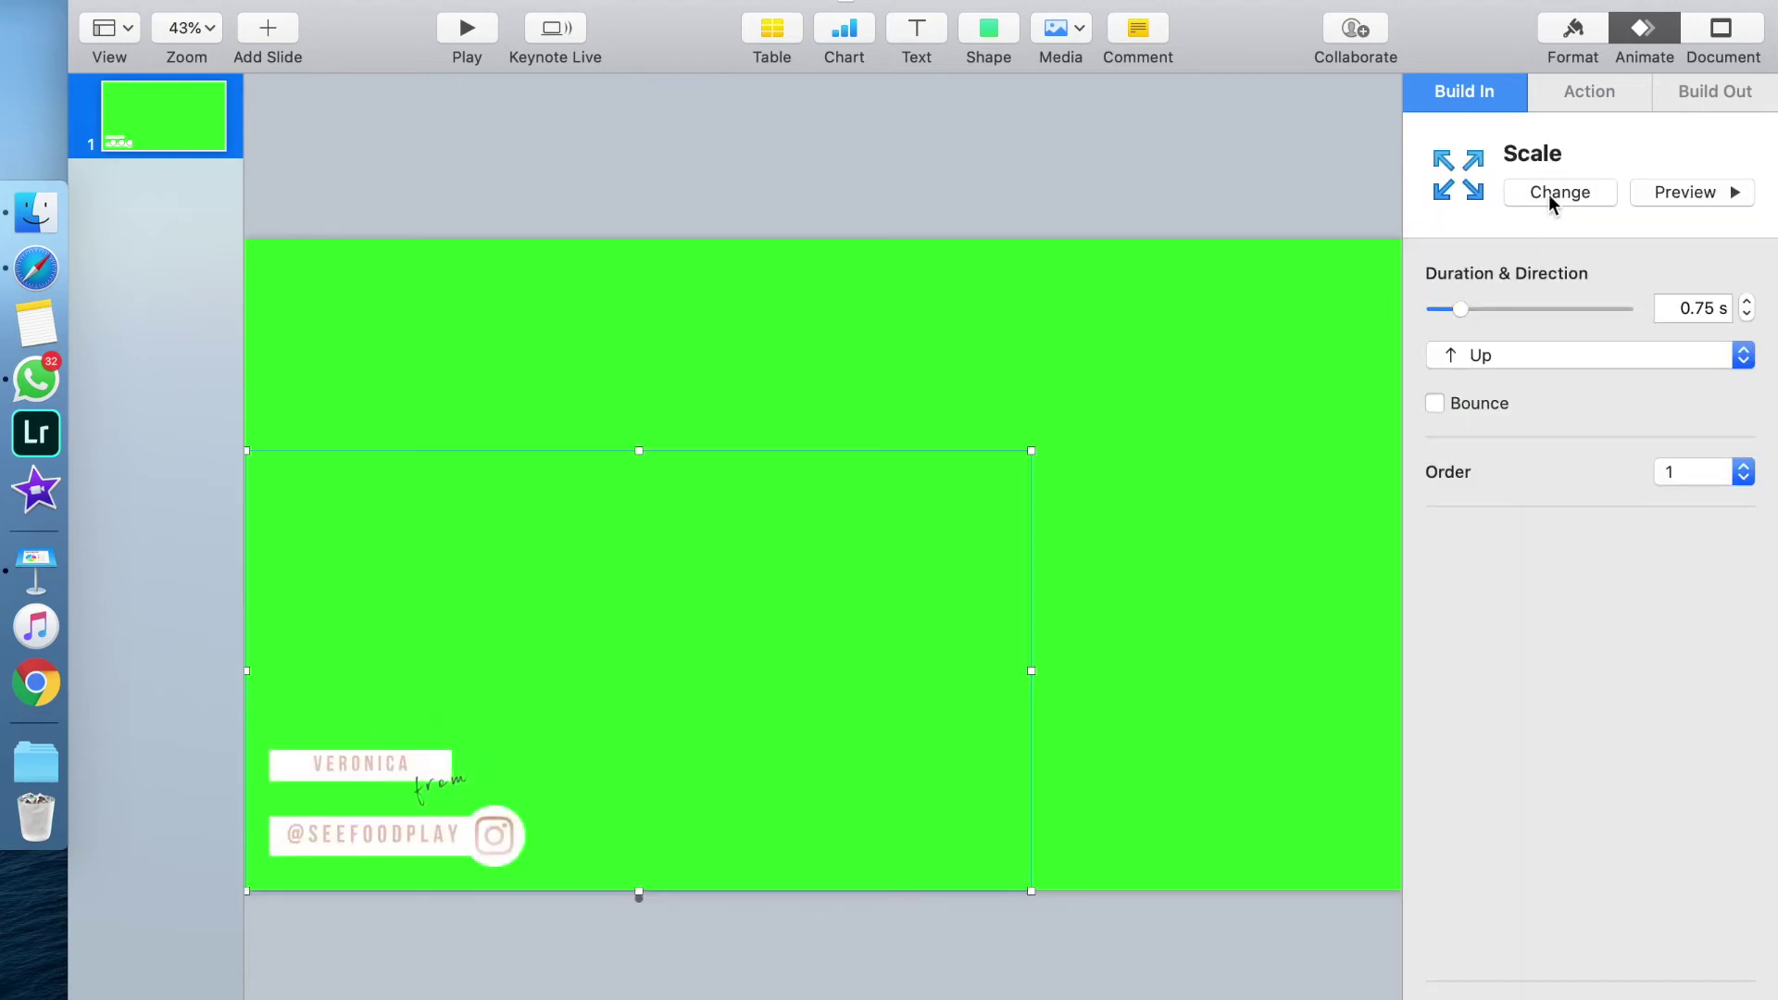
{"action": "left_click", "coordinate": [1548, 196]}
{"action": "left_click", "coordinate": [1494, 356]}
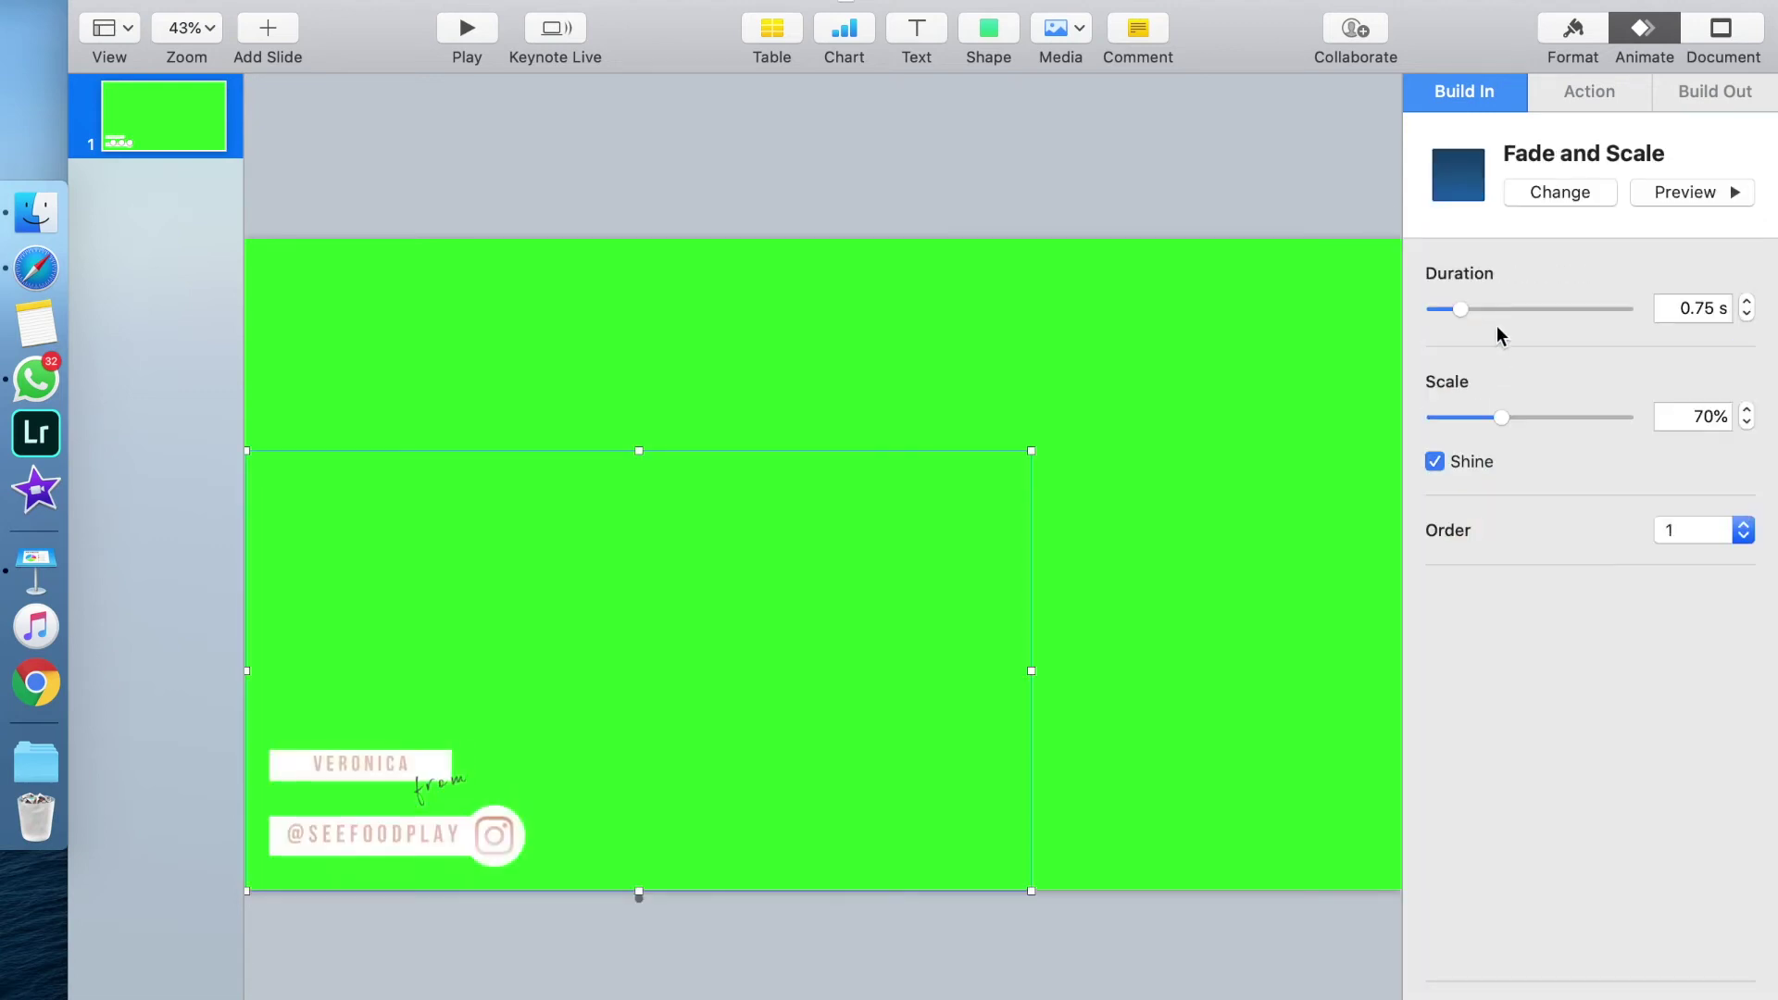
{"action": "left_click", "coordinate": [1562, 191]}
{"action": "left_click", "coordinate": [1489, 392]}
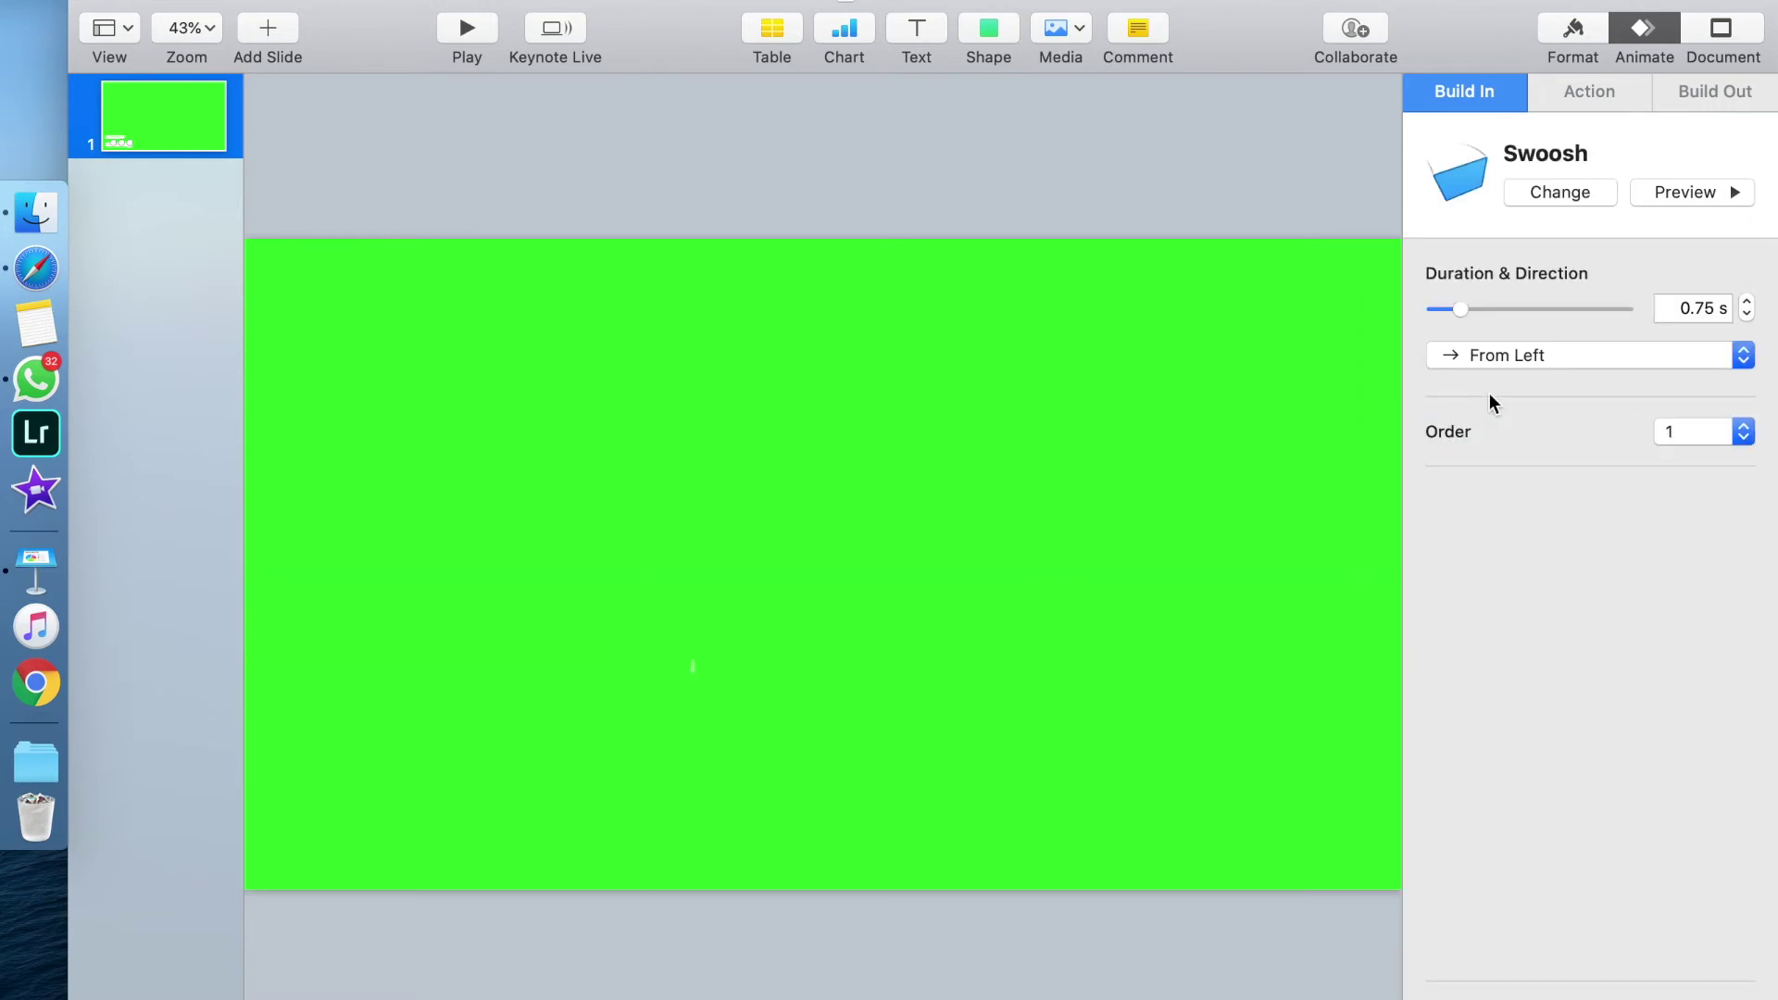
{"action": "left_click", "coordinate": [1582, 202]}
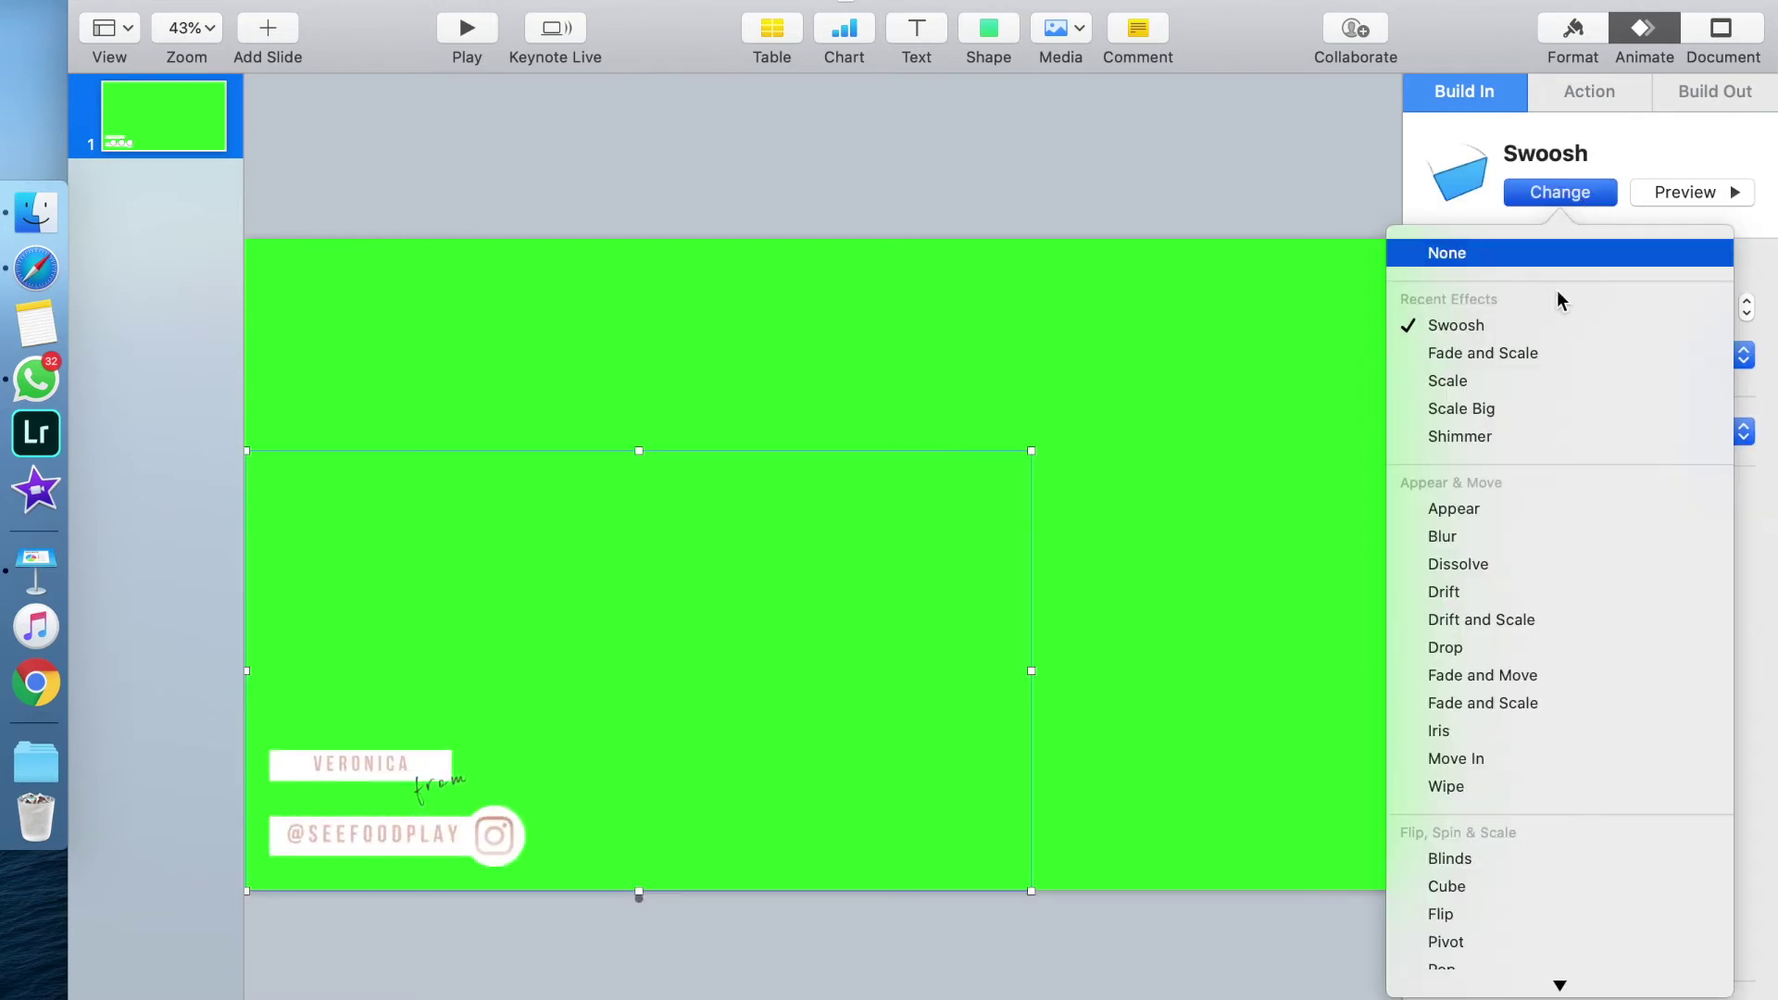
{"action": "left_click", "coordinate": [1506, 436]}
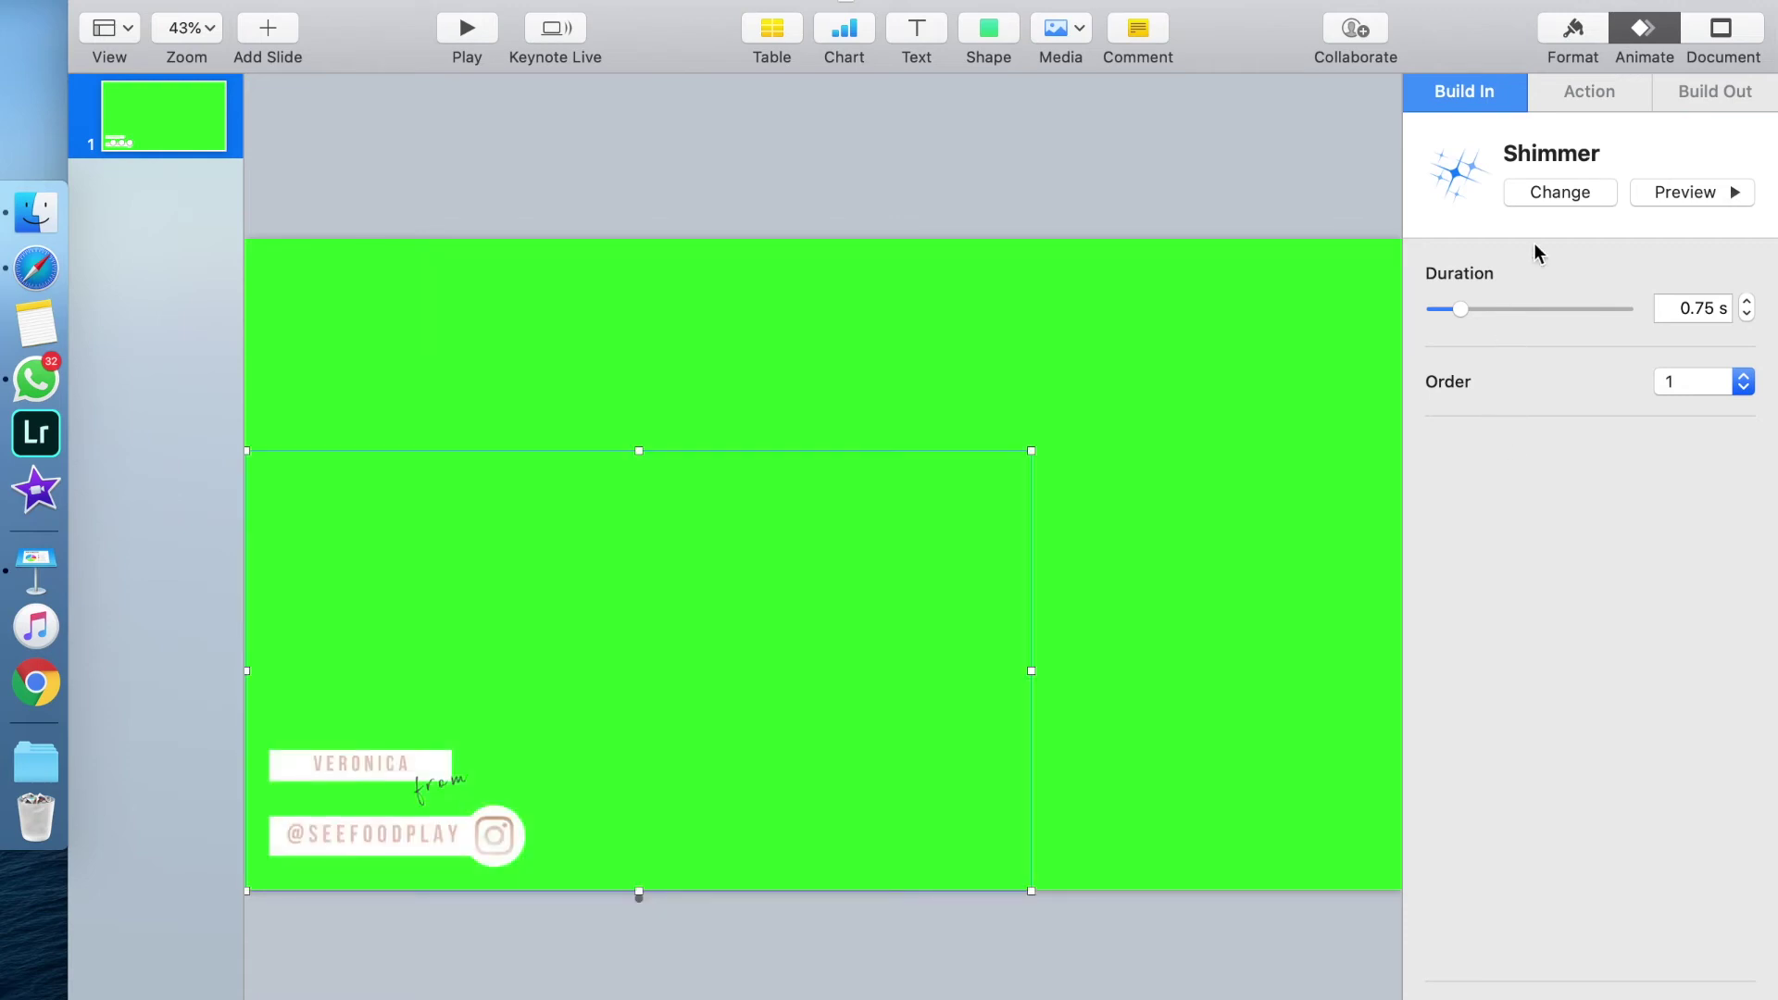
{"action": "left_click", "coordinate": [1575, 191]}
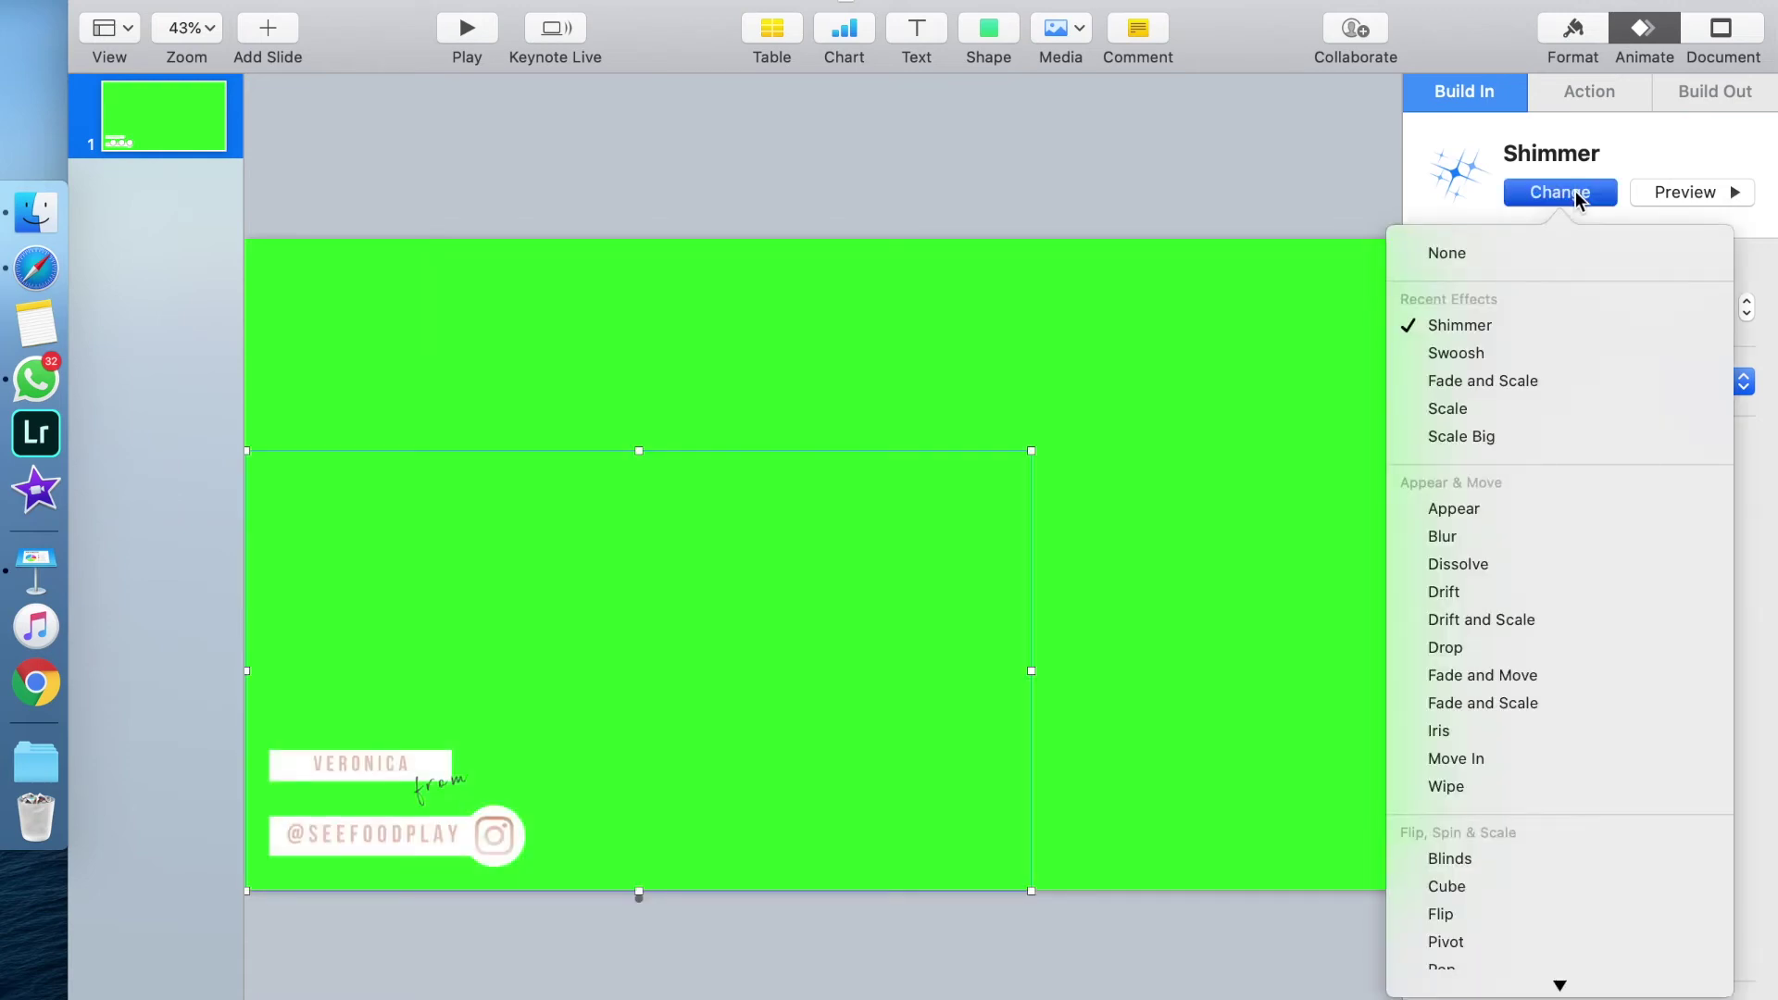
{"action": "left_click", "coordinate": [1456, 537]}
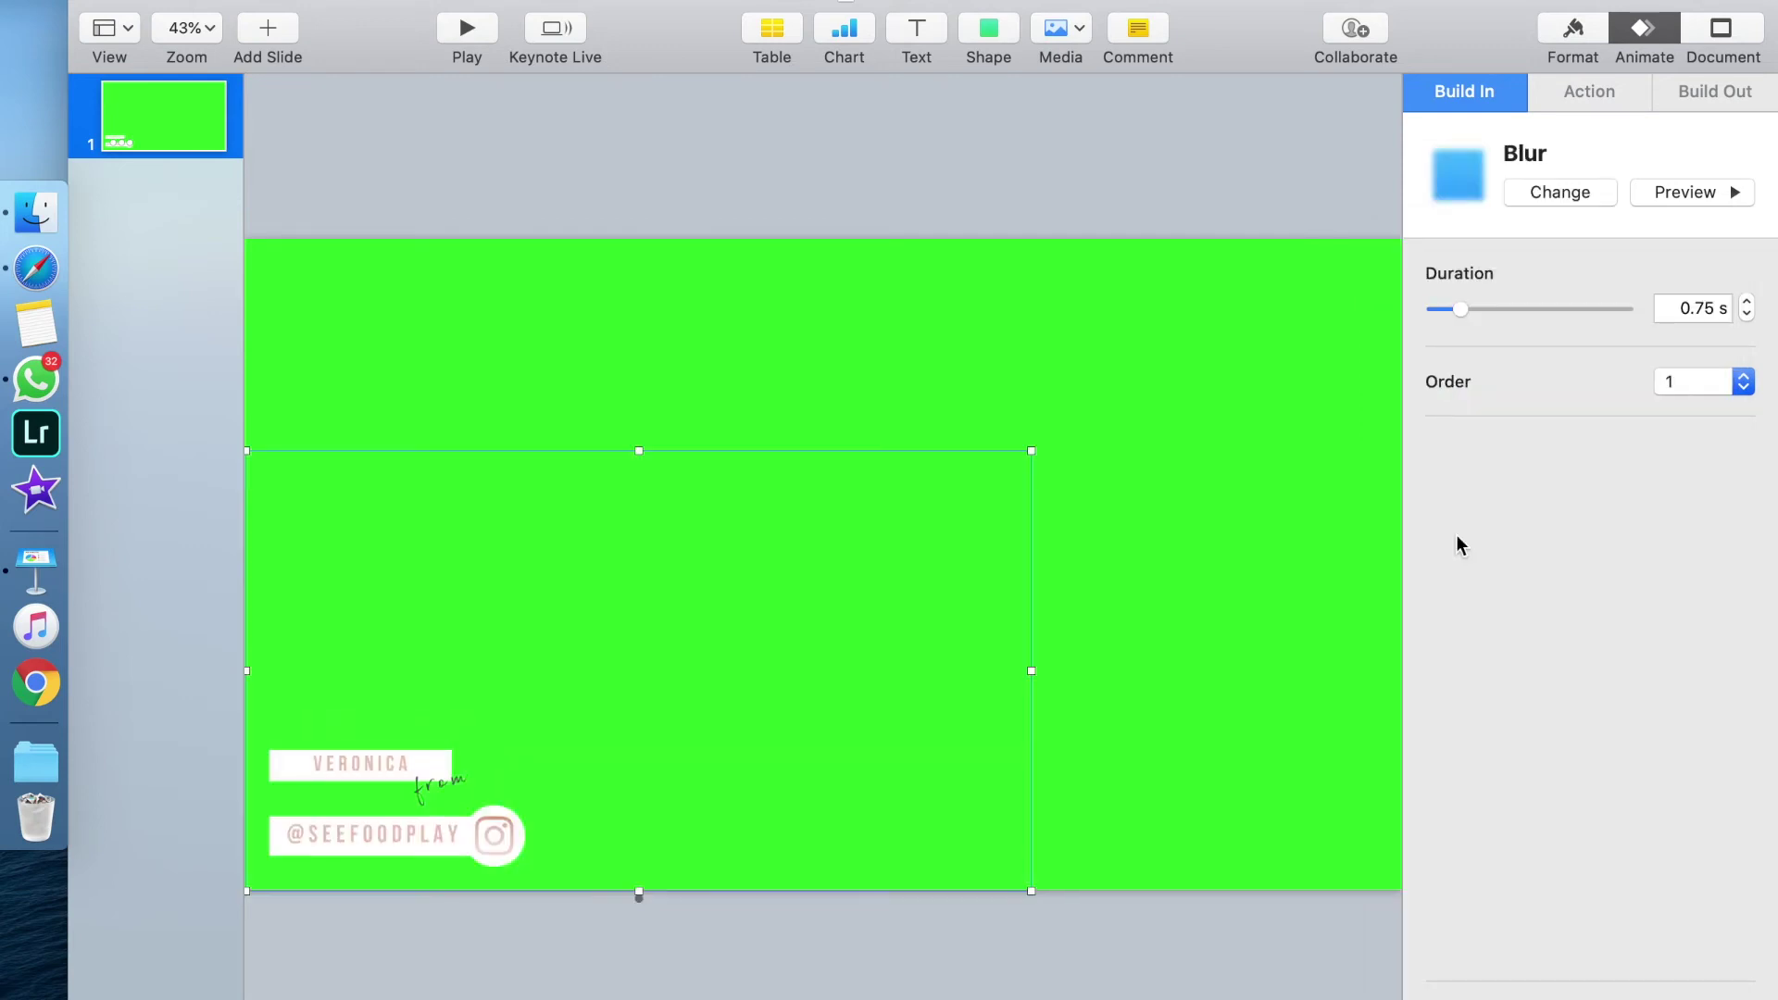
- Apply a left-to-right Move In entrance lasting 2.00 s and preview it
{"action": "left_click", "coordinate": [1574, 193]}
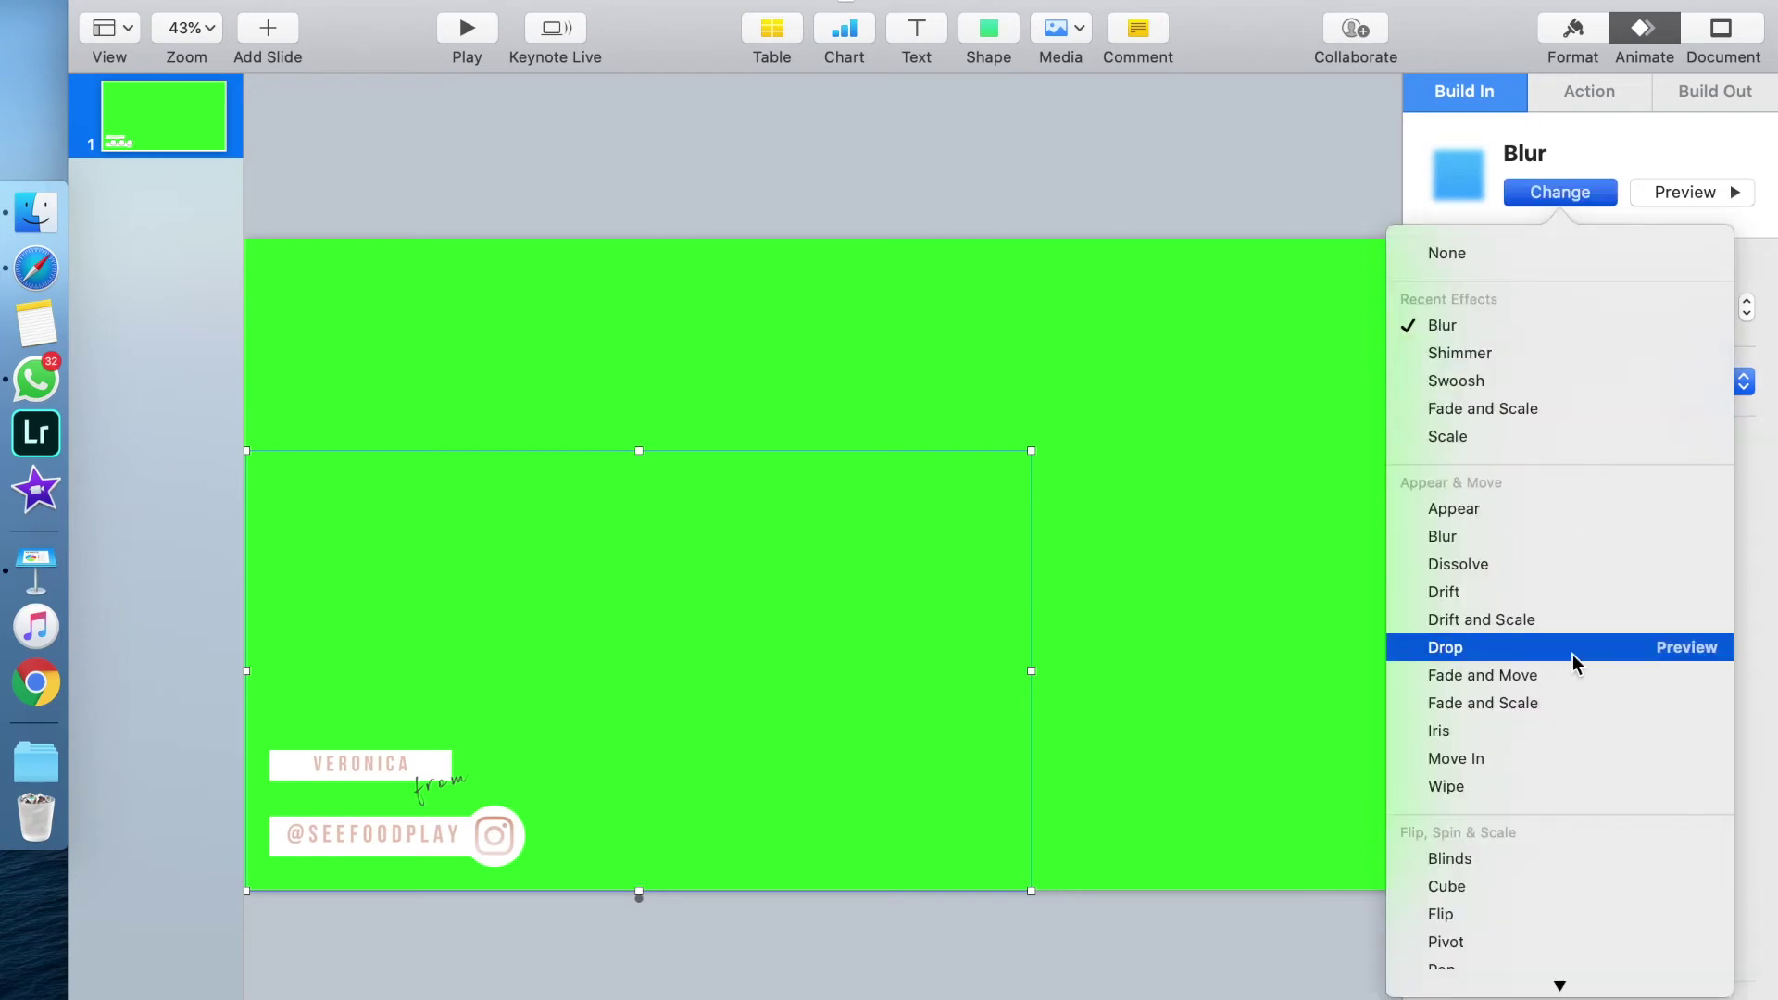
{"action": "left_click", "coordinate": [1520, 760]}
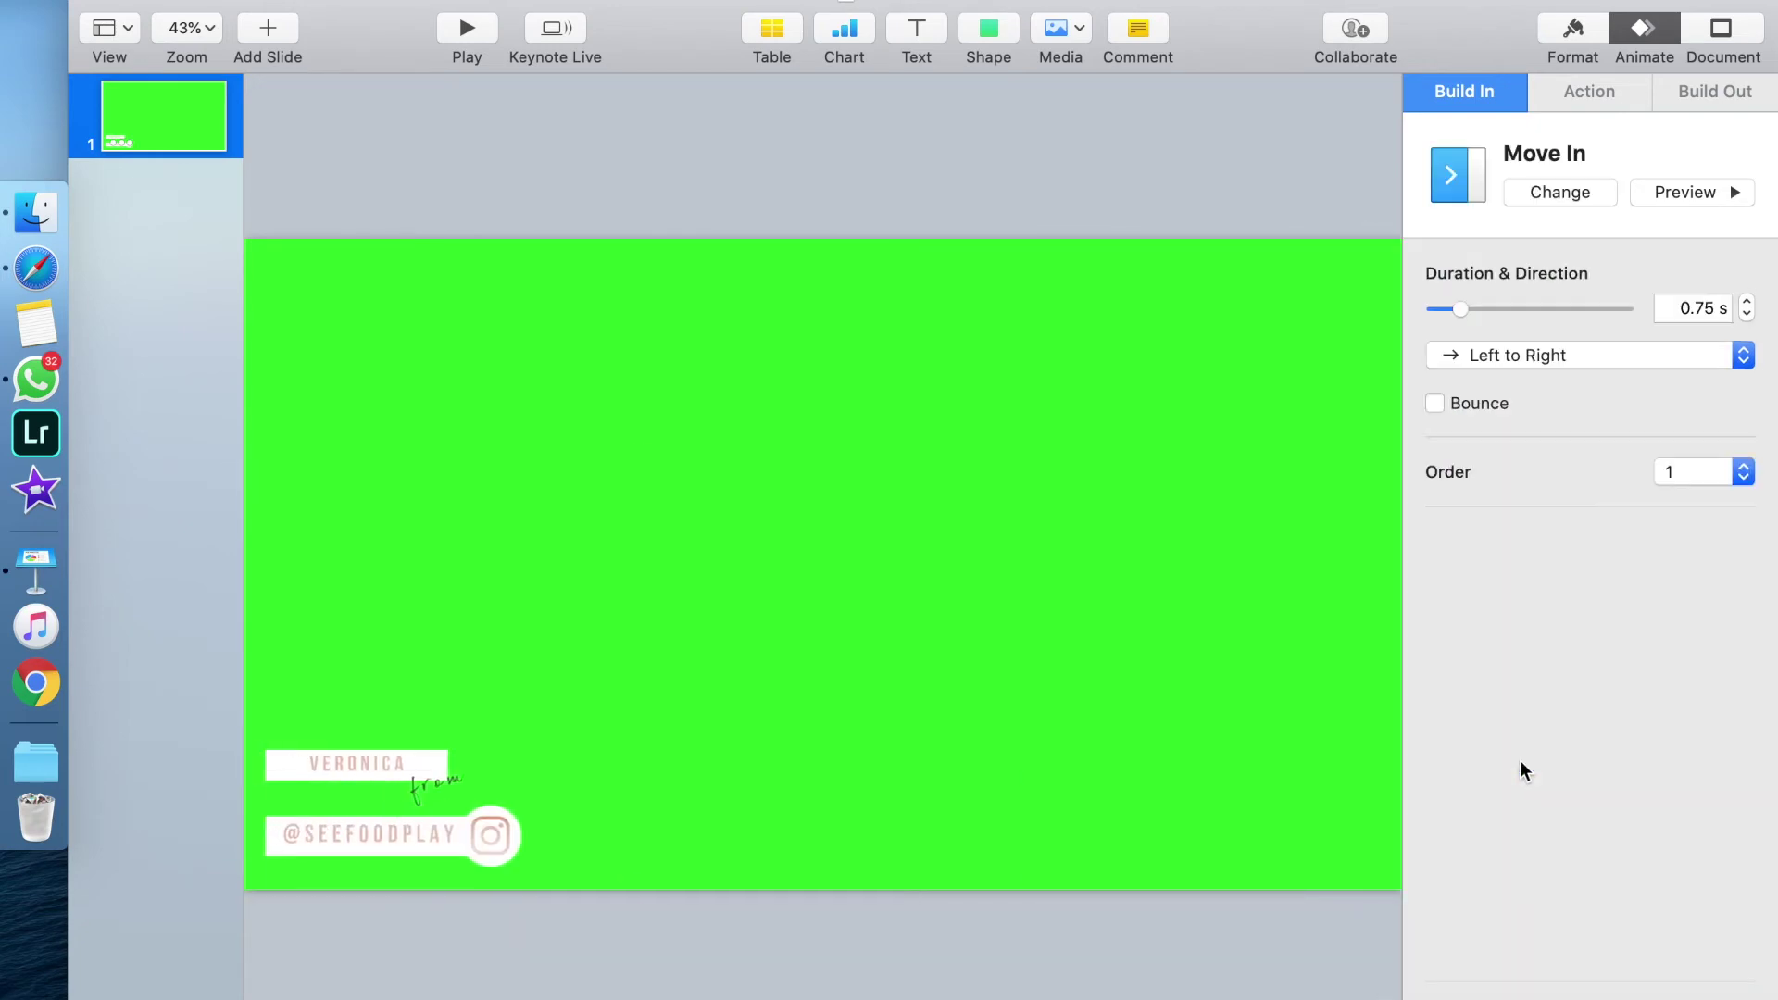
{"action": "left_click", "coordinate": [1746, 302]}
{"action": "left_click", "coordinate": [1746, 302]}
{"action": "left_click", "coordinate": [1746, 302]}
{"action": "left_click", "coordinate": [1746, 302]}
{"action": "left_click", "coordinate": [1745, 302]}
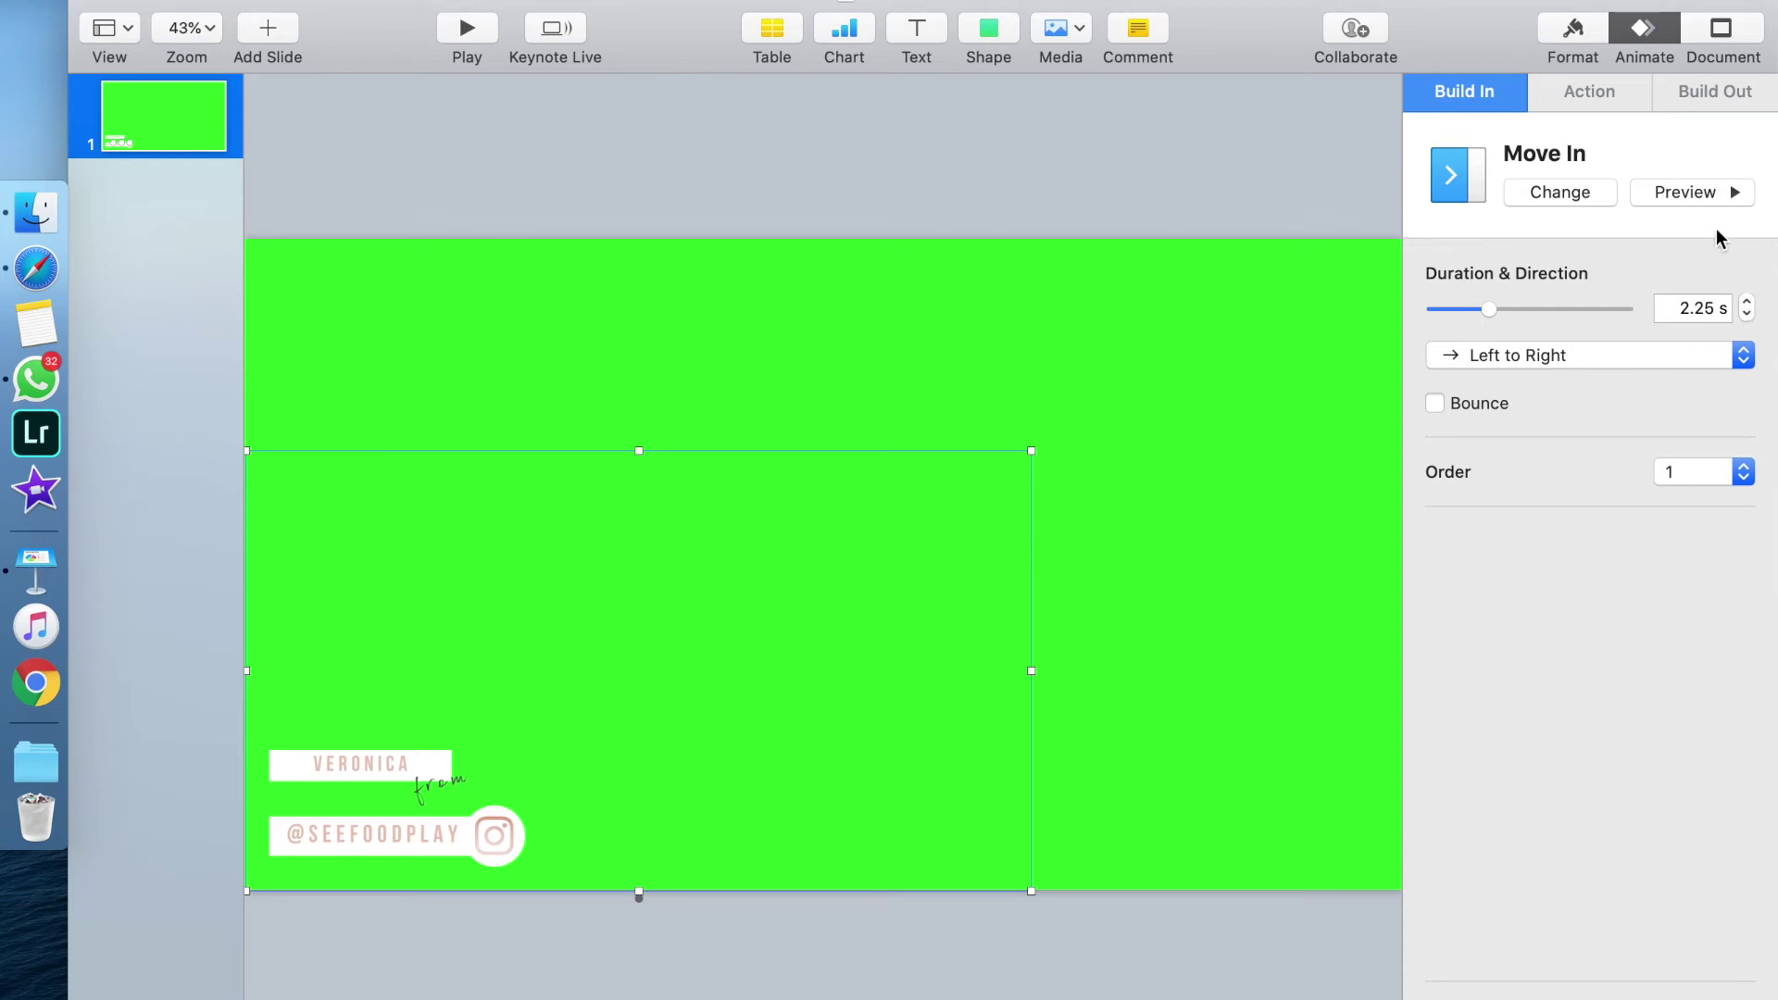
{"action": "left_click", "coordinate": [1705, 189]}
{"action": "left_click", "coordinate": [1746, 314]}
{"action": "left_click", "coordinate": [1746, 314]}
{"action": "left_click", "coordinate": [1746, 302]}
{"action": "left_click", "coordinate": [1720, 197]}
- Add a 1.00 s Move Out exit travelling right to left with Bounce off, and preview it
{"action": "left_click", "coordinate": [1720, 96]}
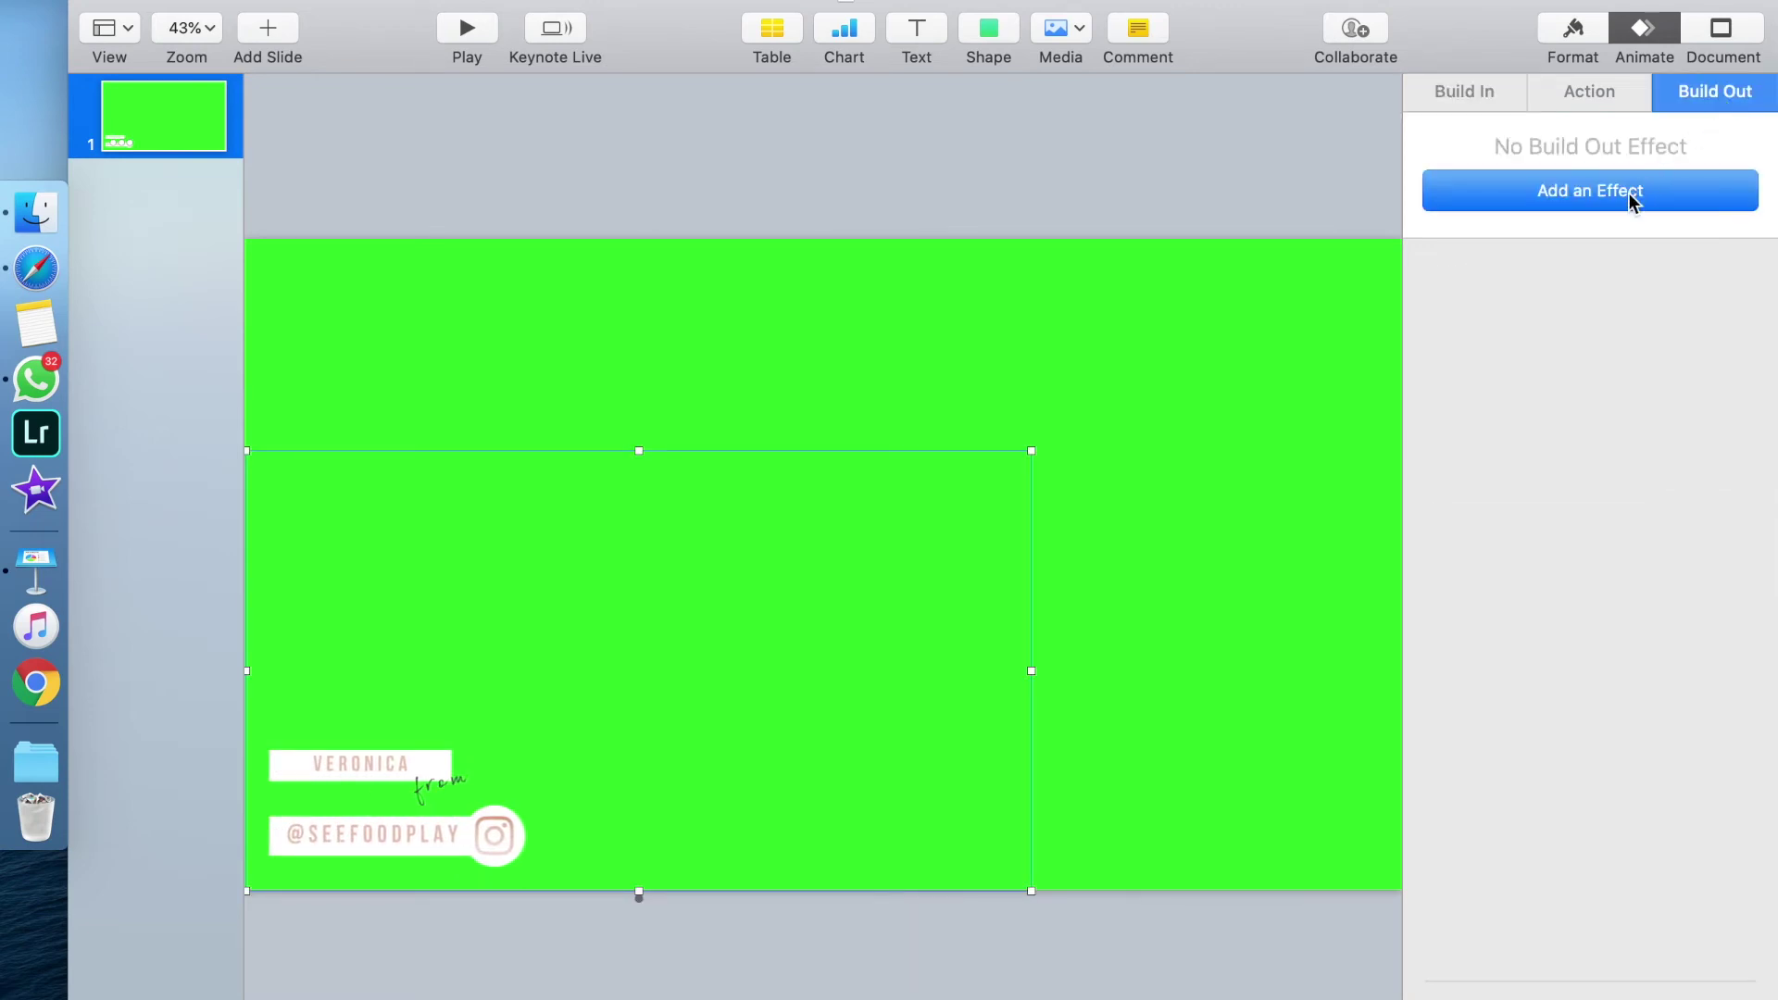
{"action": "left_click", "coordinate": [1628, 192]}
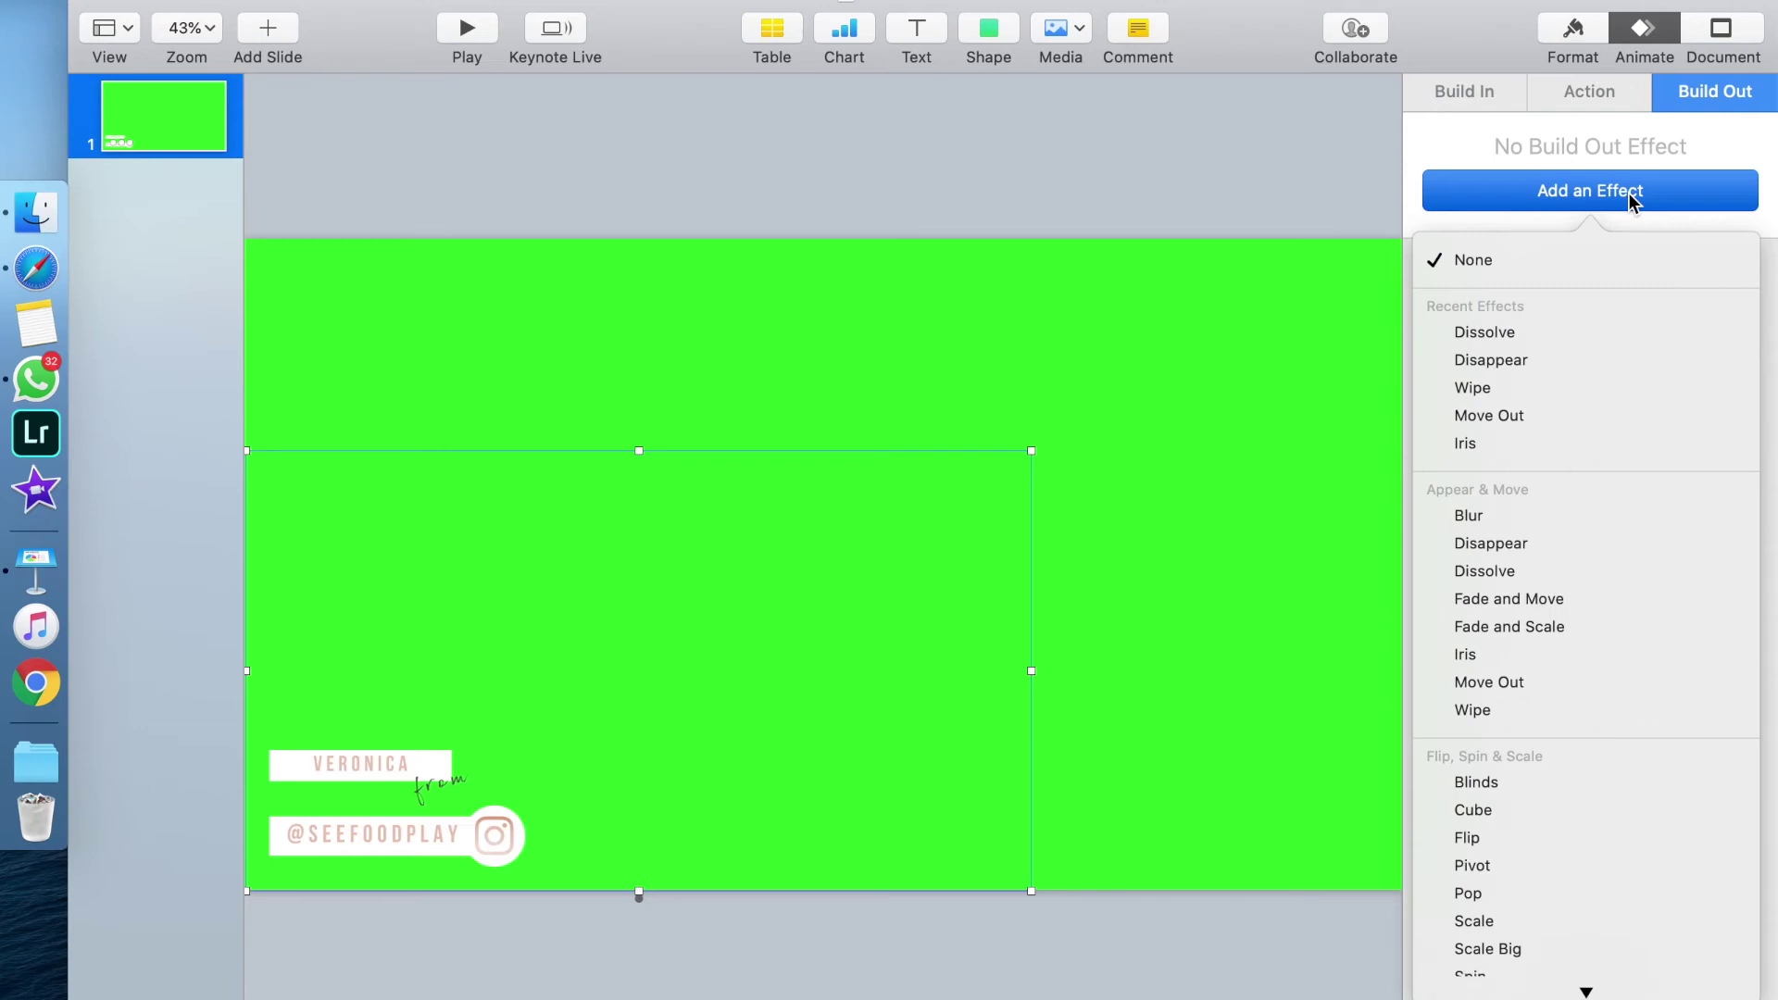
{"action": "left_click", "coordinate": [1578, 684]}
{"action": "left_click", "coordinate": [1580, 363]}
{"action": "left_click", "coordinate": [1571, 391]}
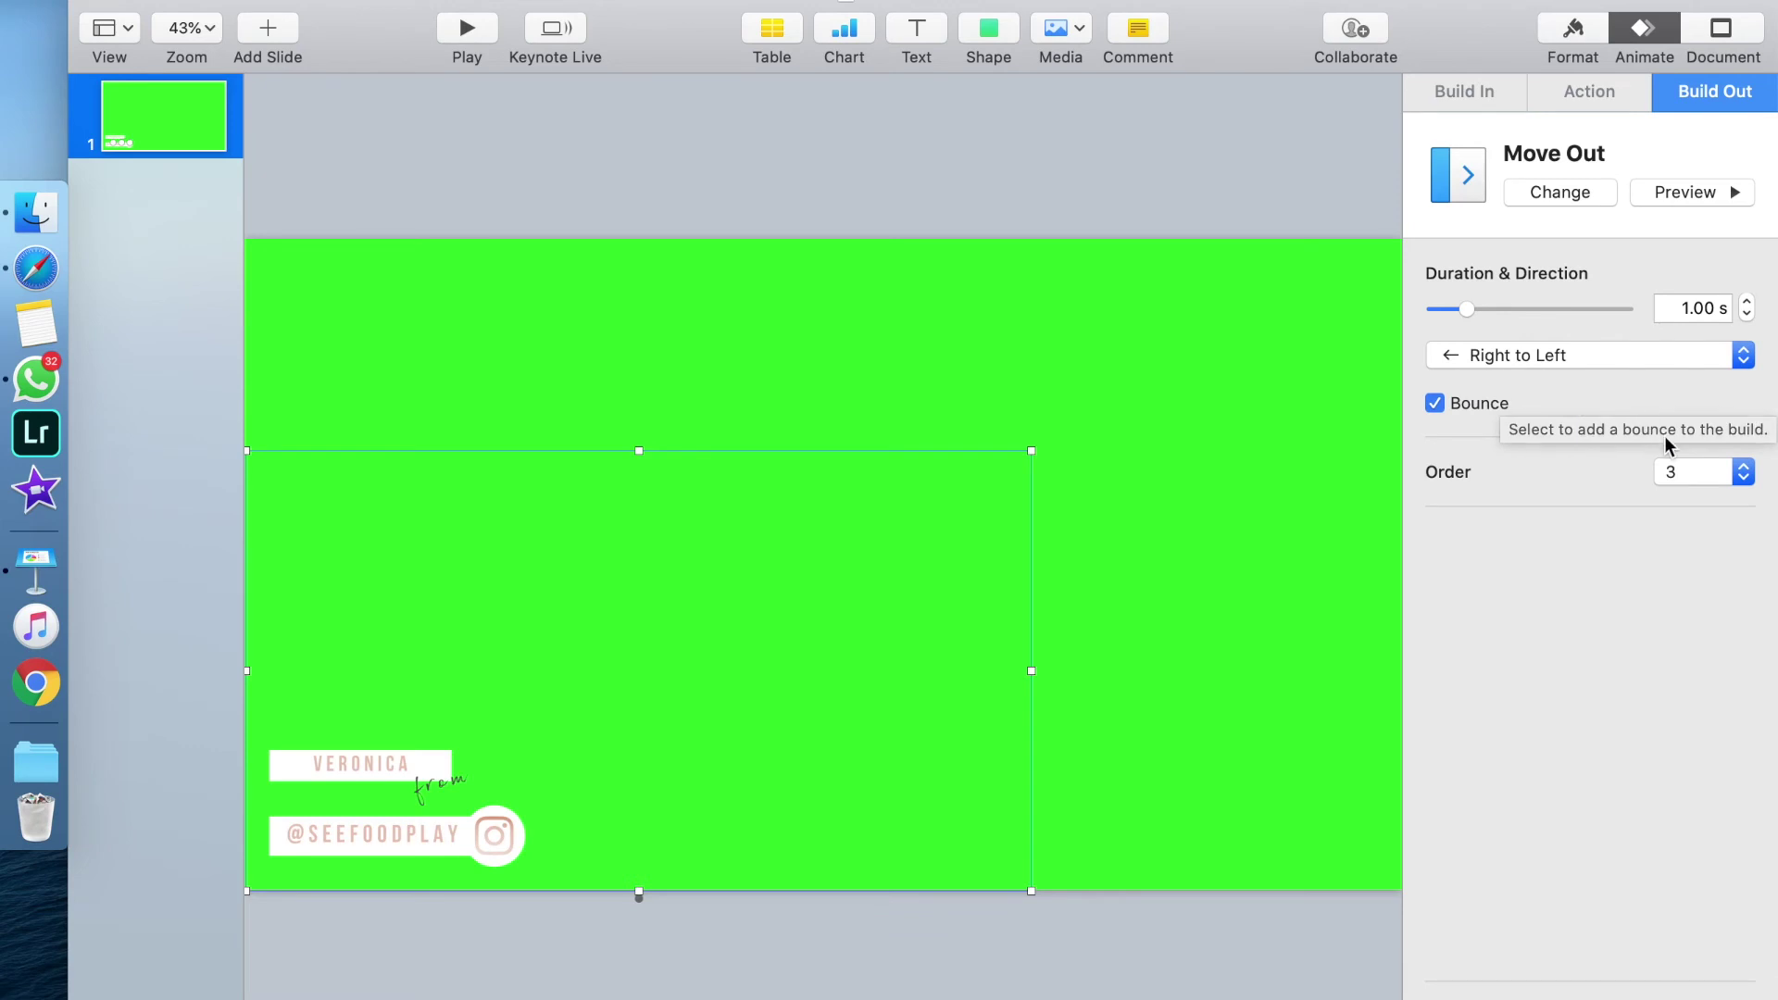
{"action": "left_click", "coordinate": [1479, 405]}
{"action": "left_click", "coordinate": [1707, 192]}
{"action": "left_click", "coordinate": [1467, 409]}
{"action": "left_click", "coordinate": [1471, 412]}
{"action": "left_click", "coordinate": [1700, 196]}
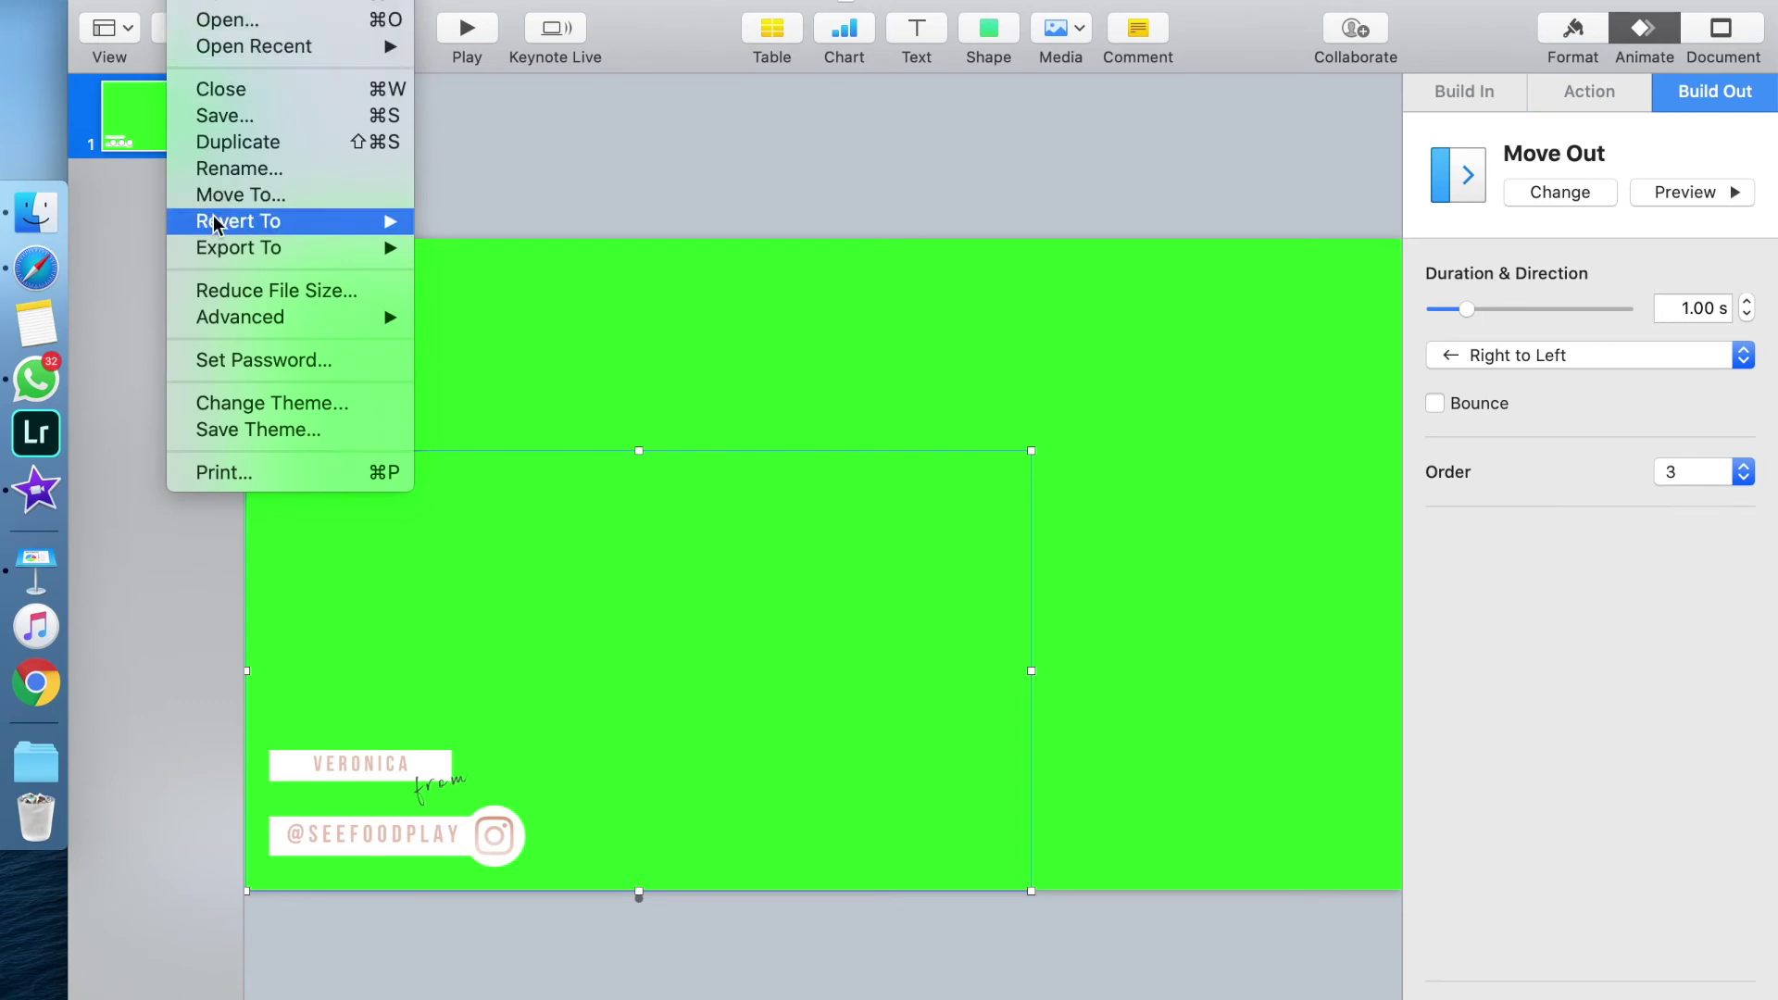
- Export the slide as a 1080p movie named 'Invita animation'
{"action": "mouse_move", "coordinate": [222, 225]}
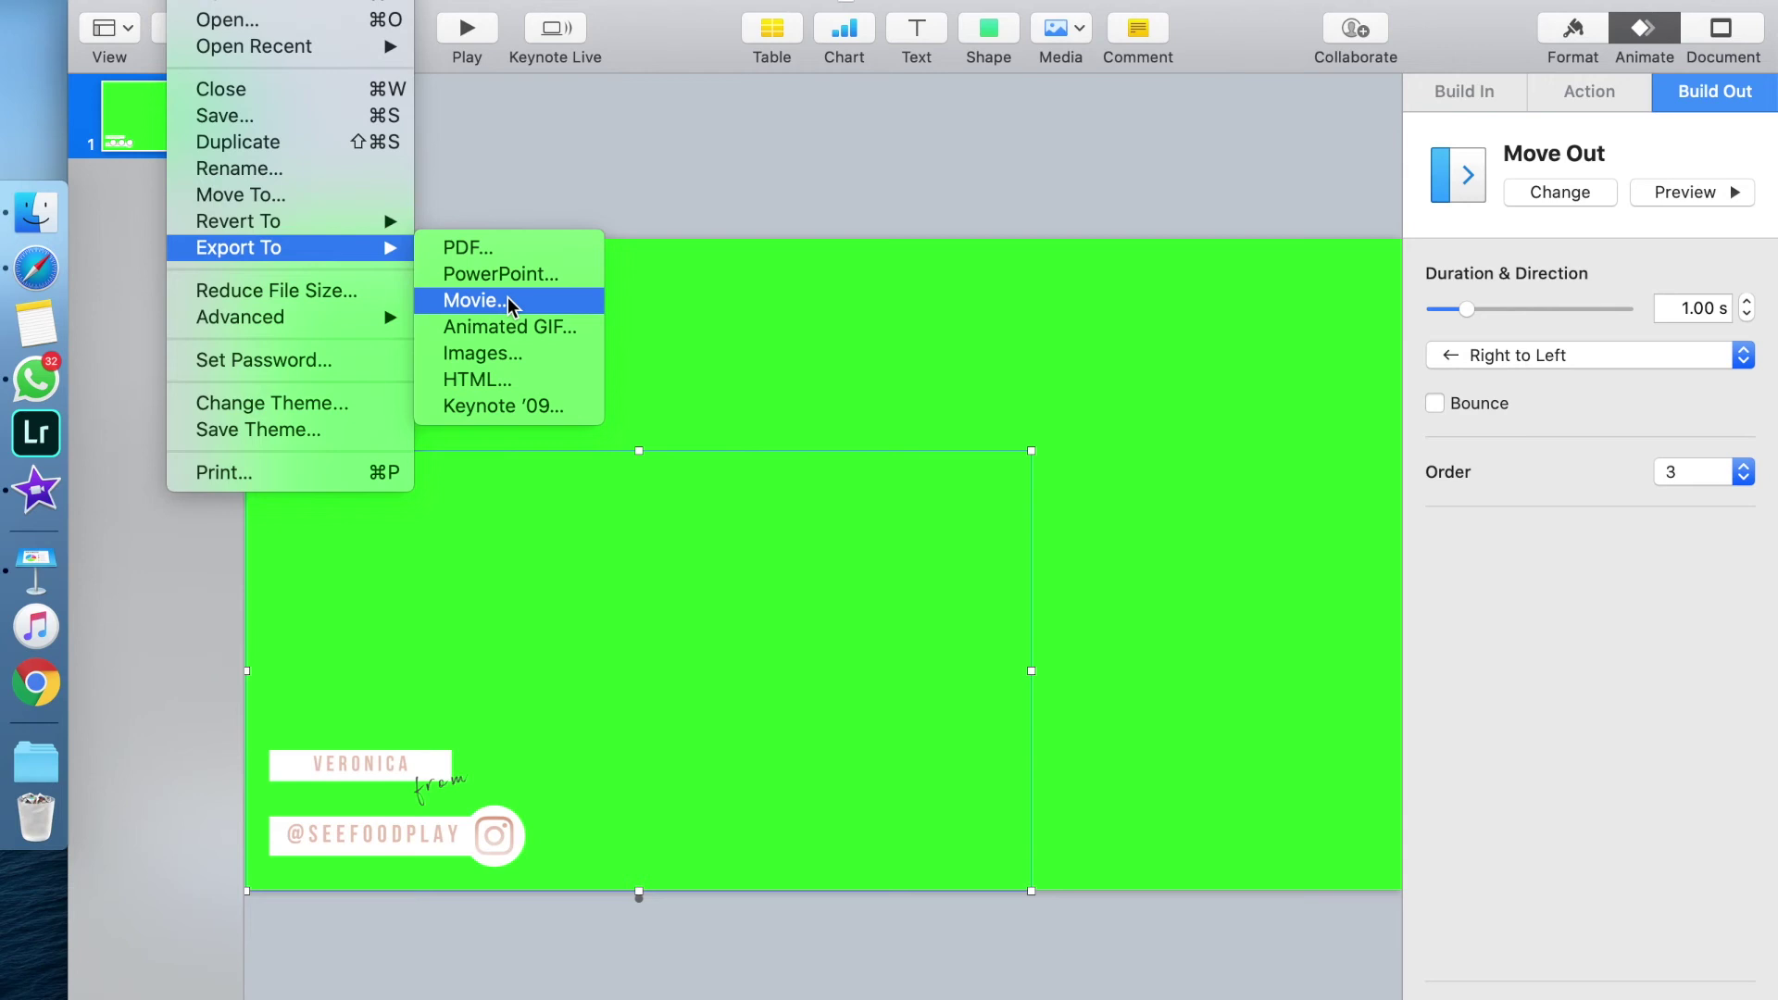
{"action": "left_click", "coordinate": [507, 300]}
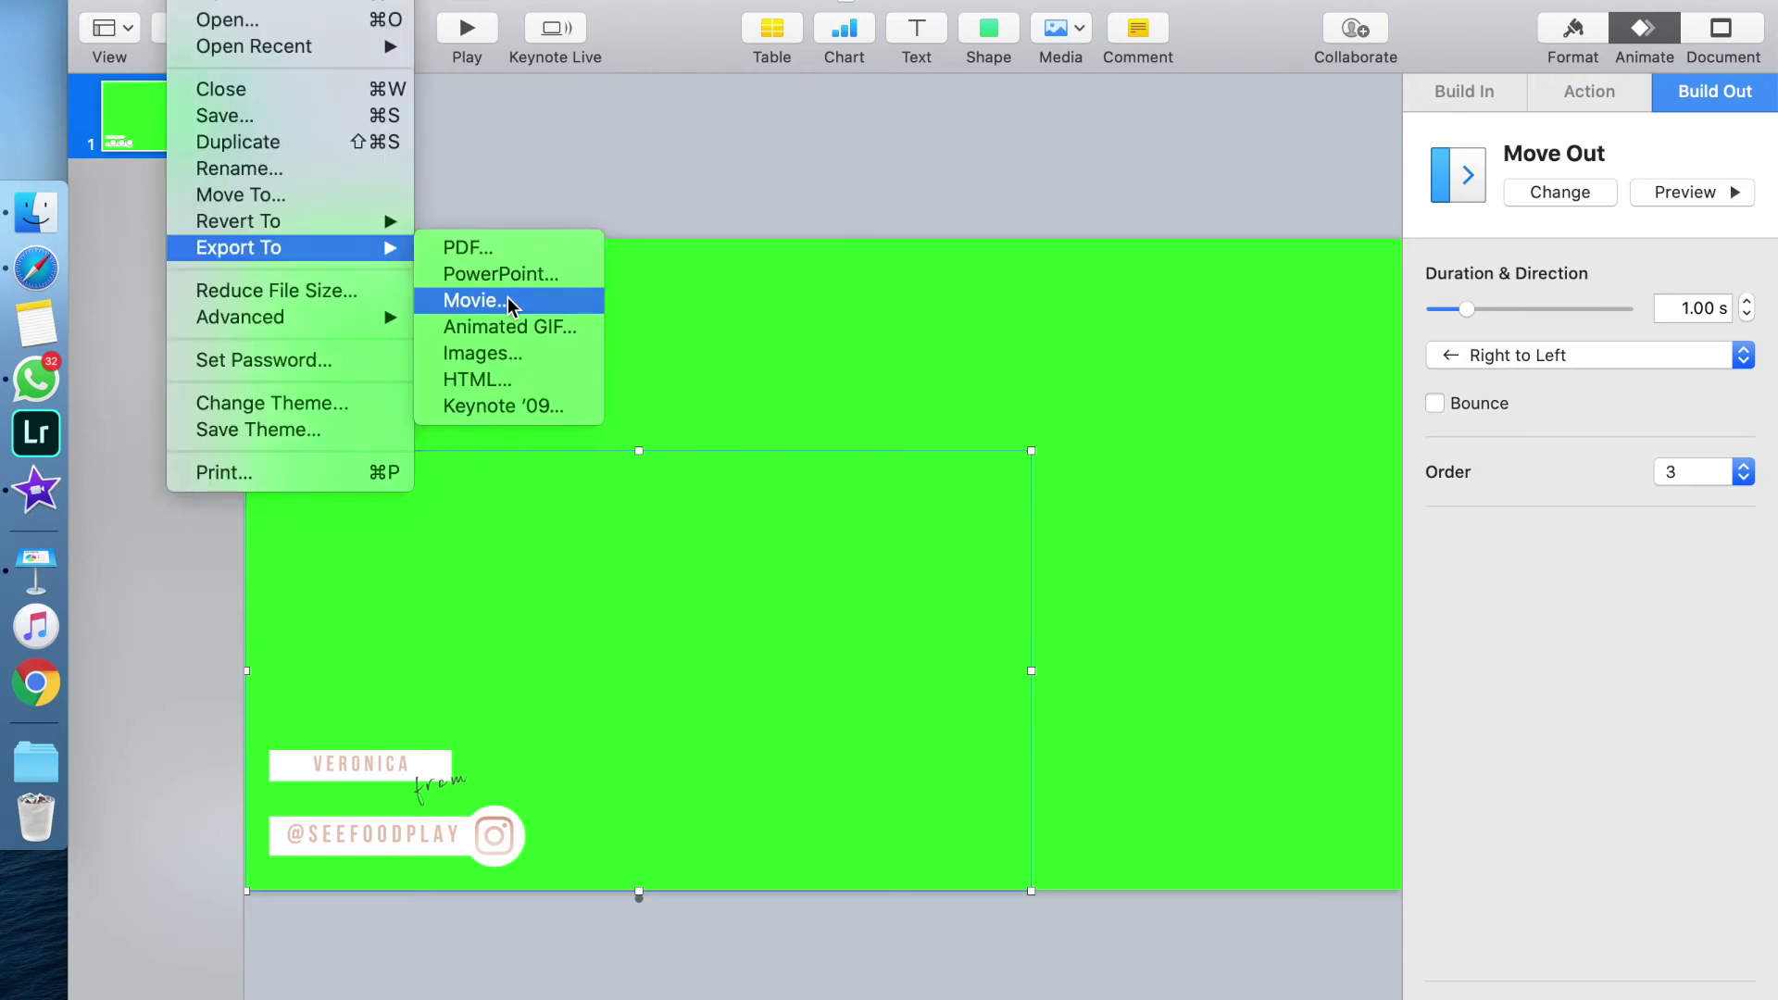
{"action": "left_click", "coordinate": [507, 300]}
{"action": "left_click", "coordinate": [875, 485]}
{"action": "left_click", "coordinate": [875, 511]}
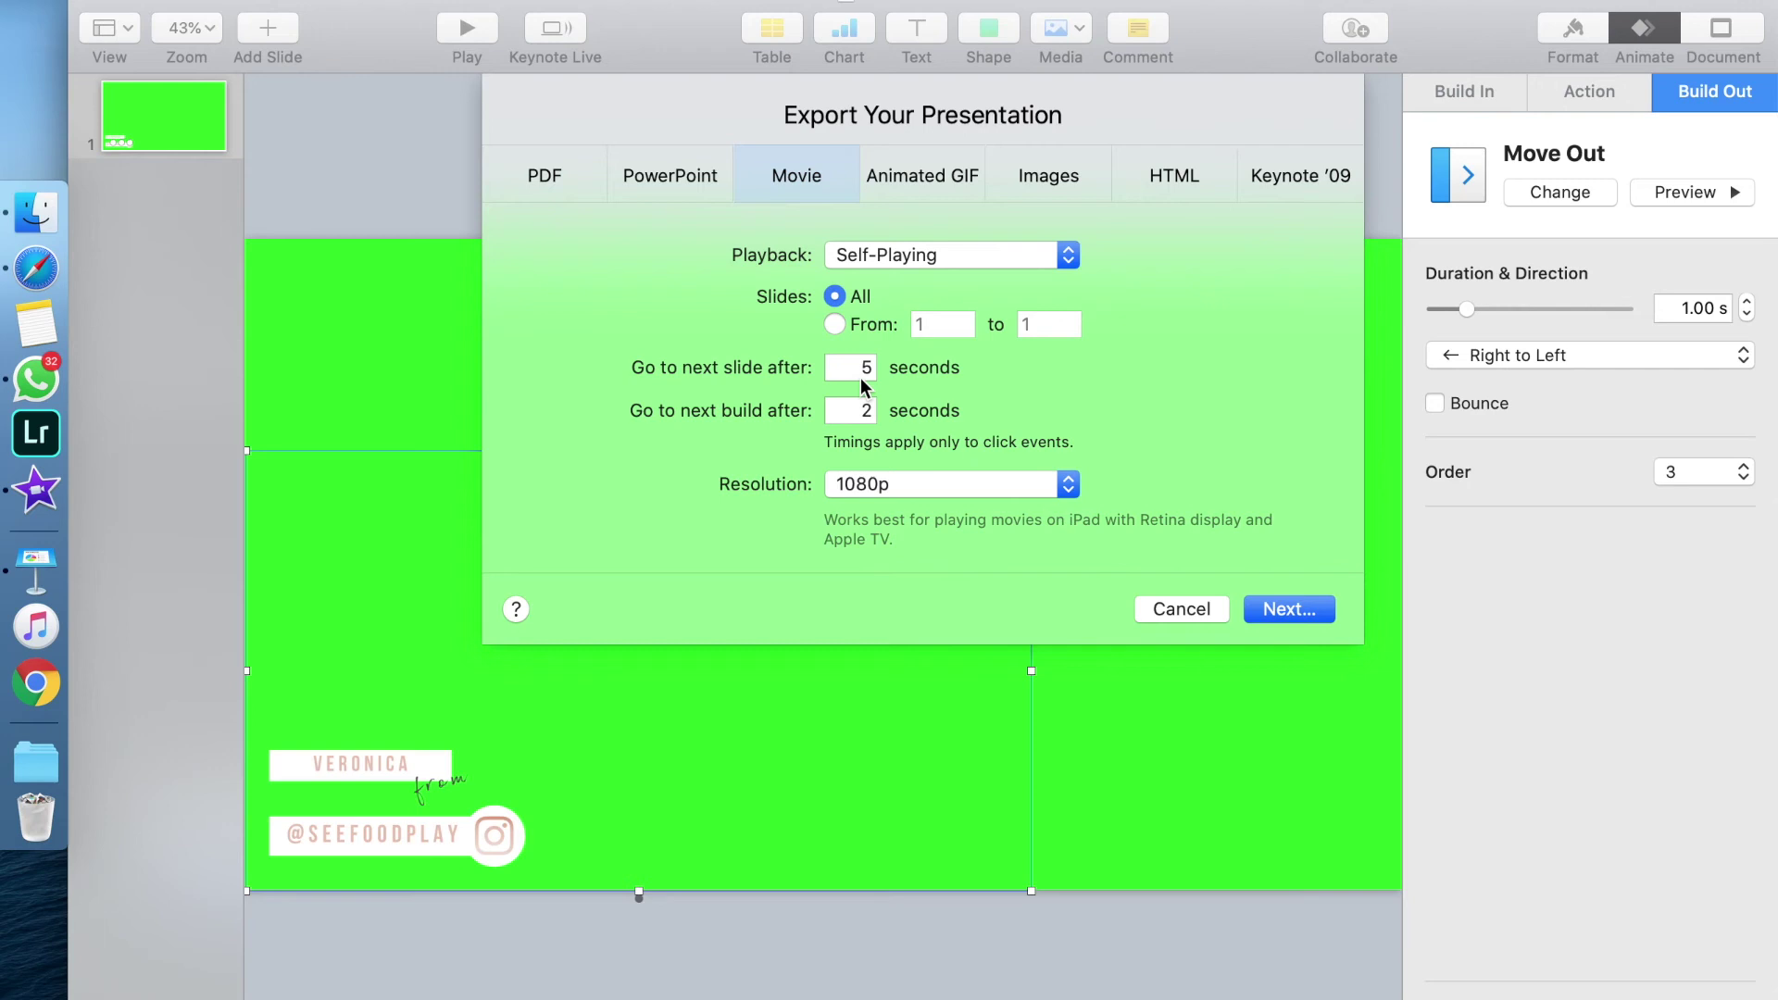
{"action": "left_click", "coordinate": [1291, 609]}
{"action": "type", "text": "Invita animation"}
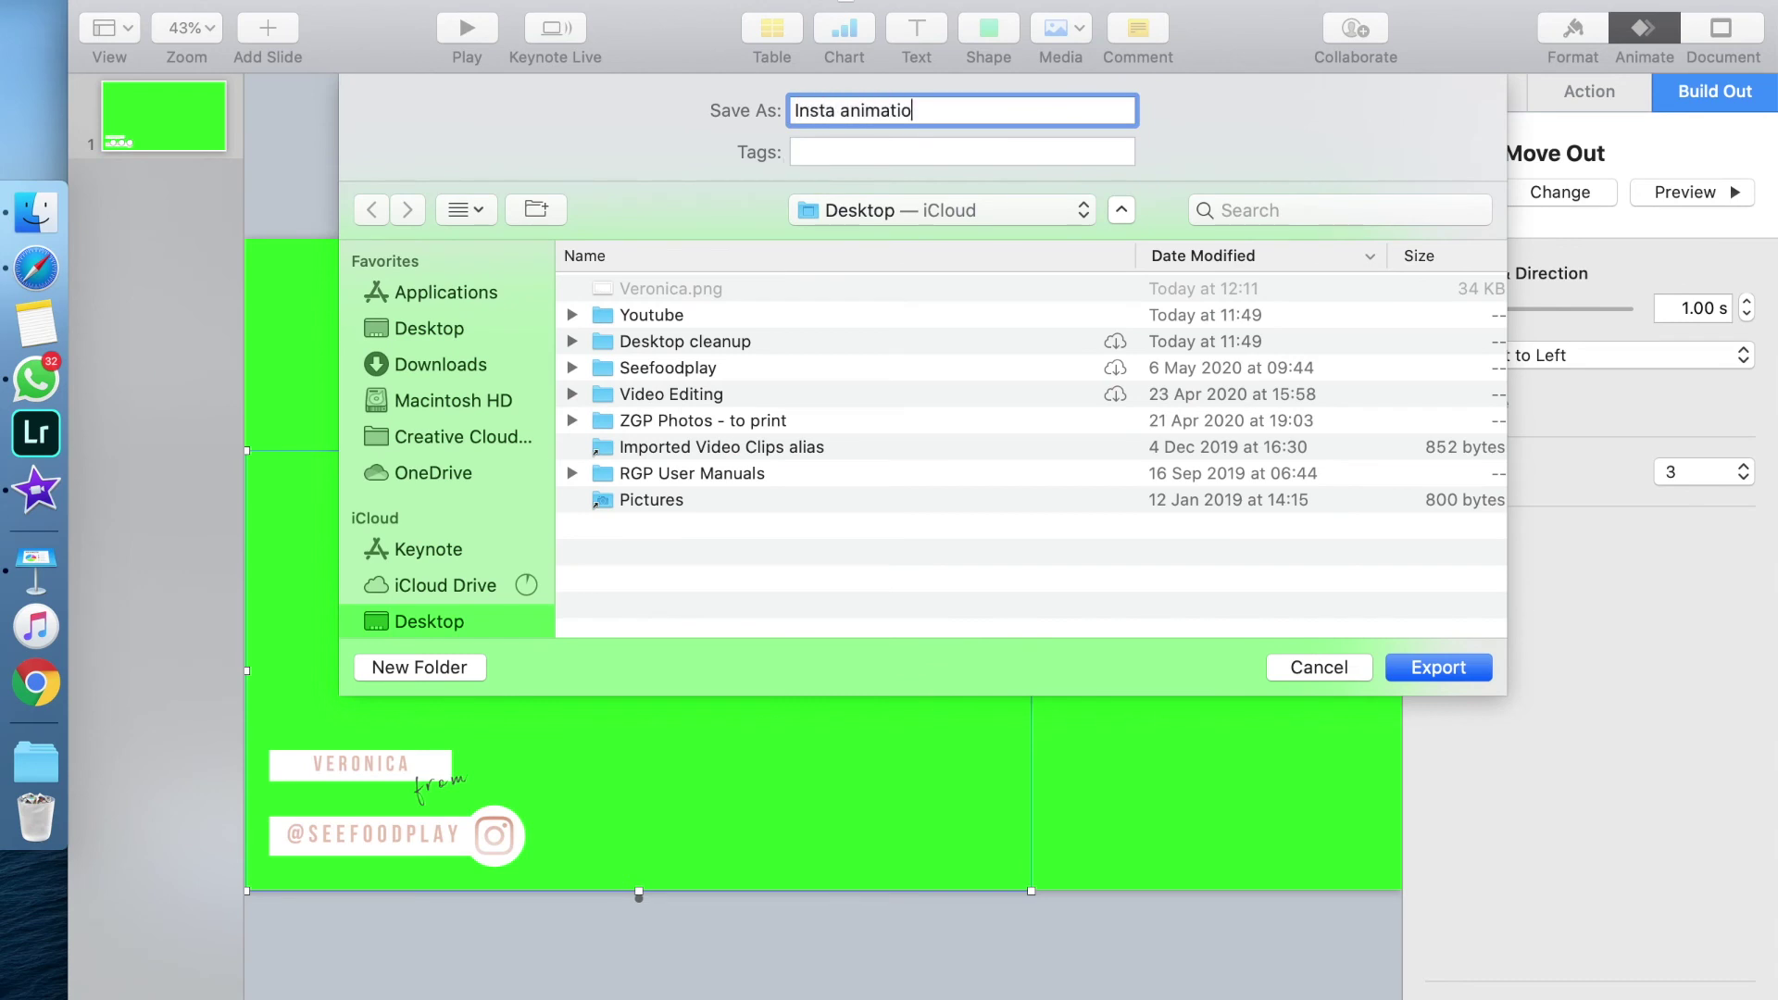
{"action": "key", "text": "Return"}
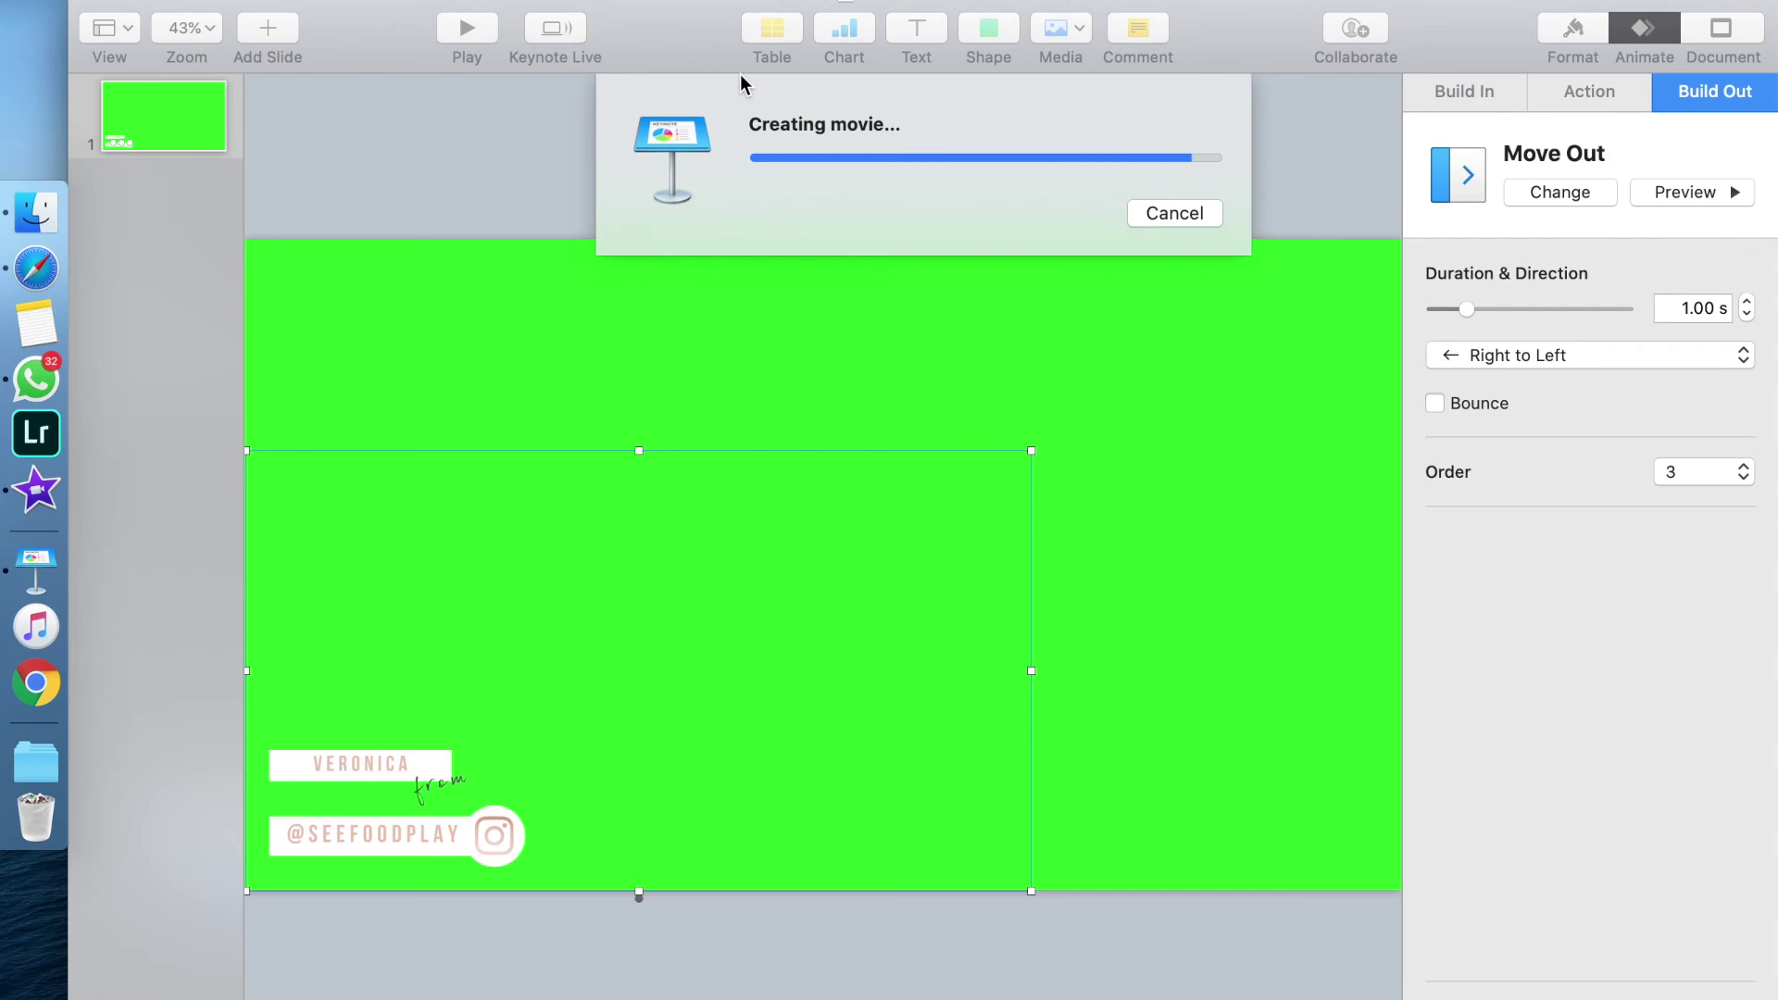
- Import the exported green name-tag movie from the Desktop and drag it above the interview clip
{"action": "left_click", "coordinate": [116, 4]}
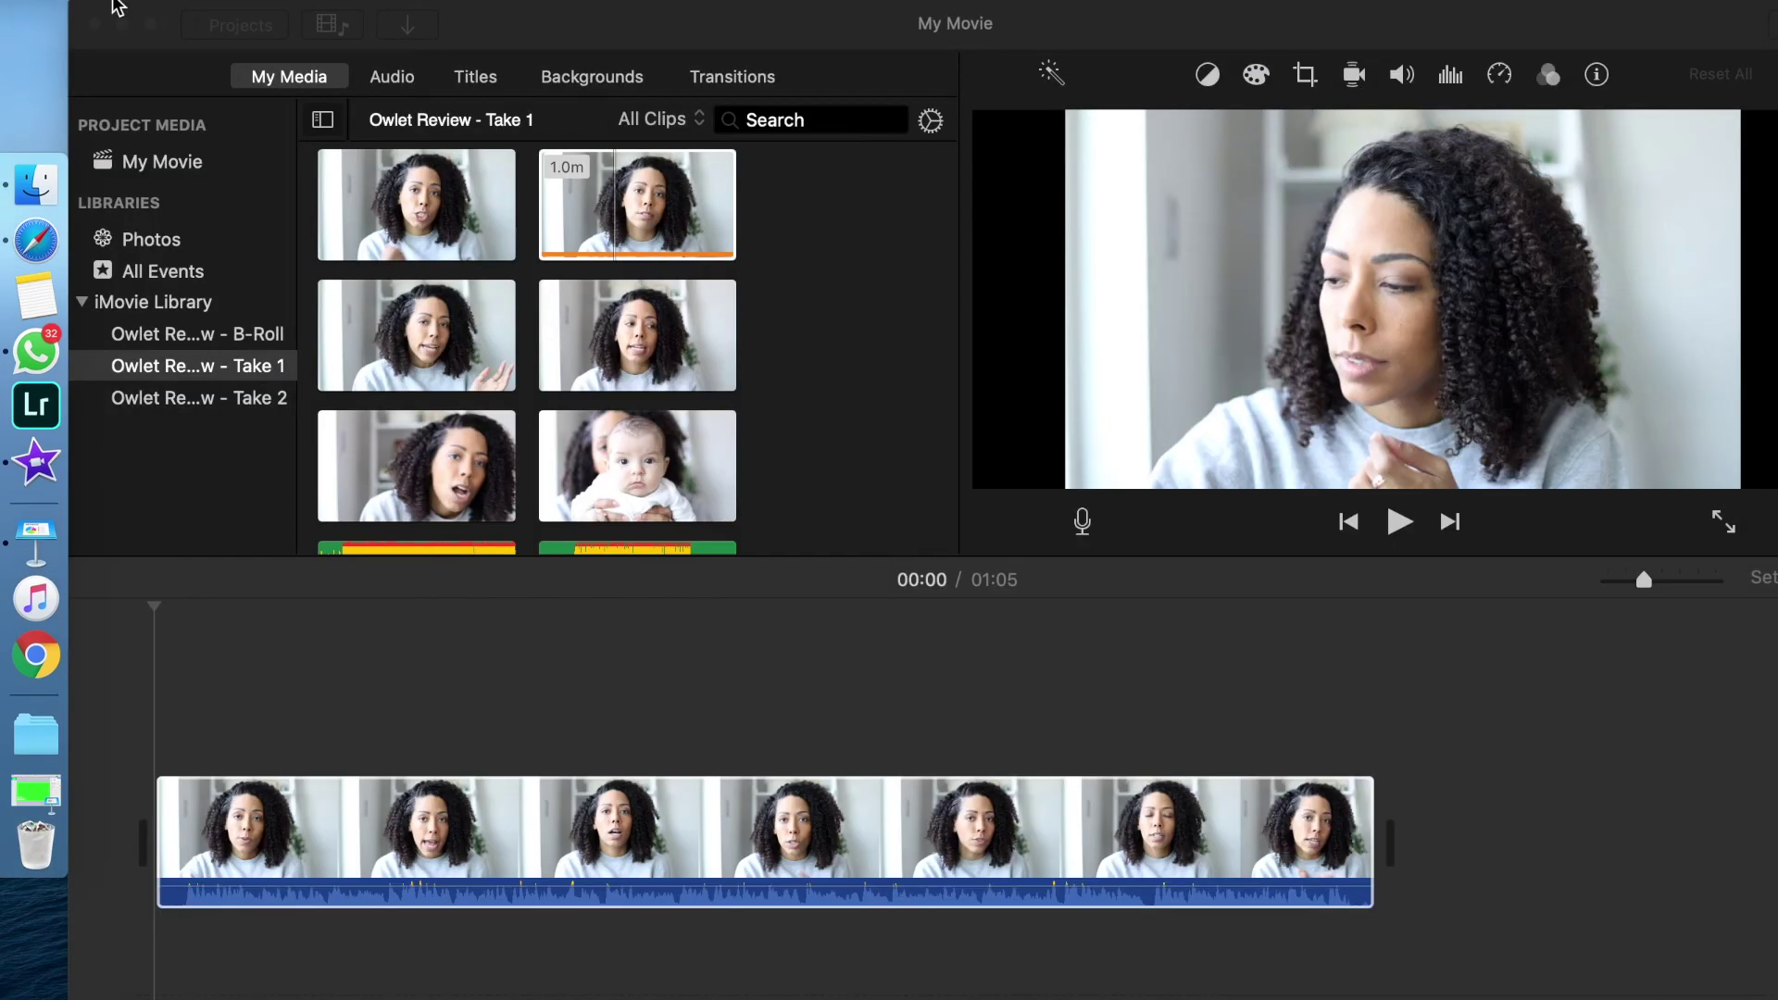
{"action": "left_click", "coordinate": [302, 57]}
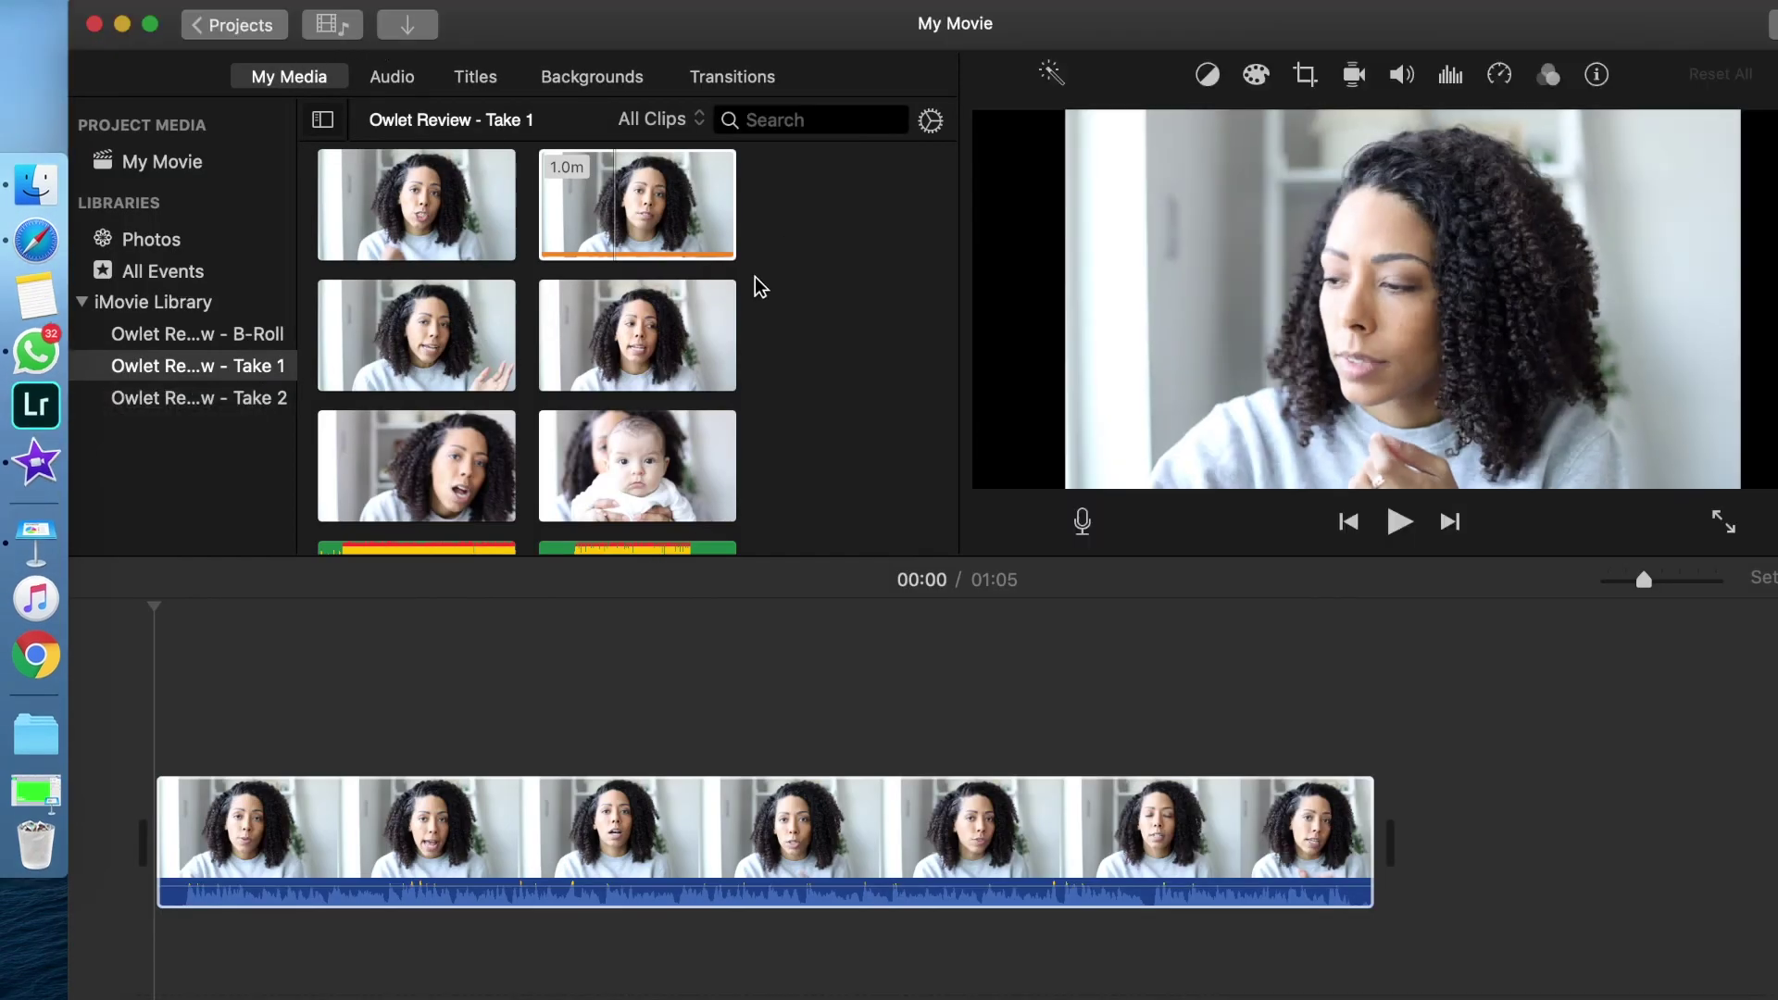
{"action": "left_click", "coordinate": [470, 698]}
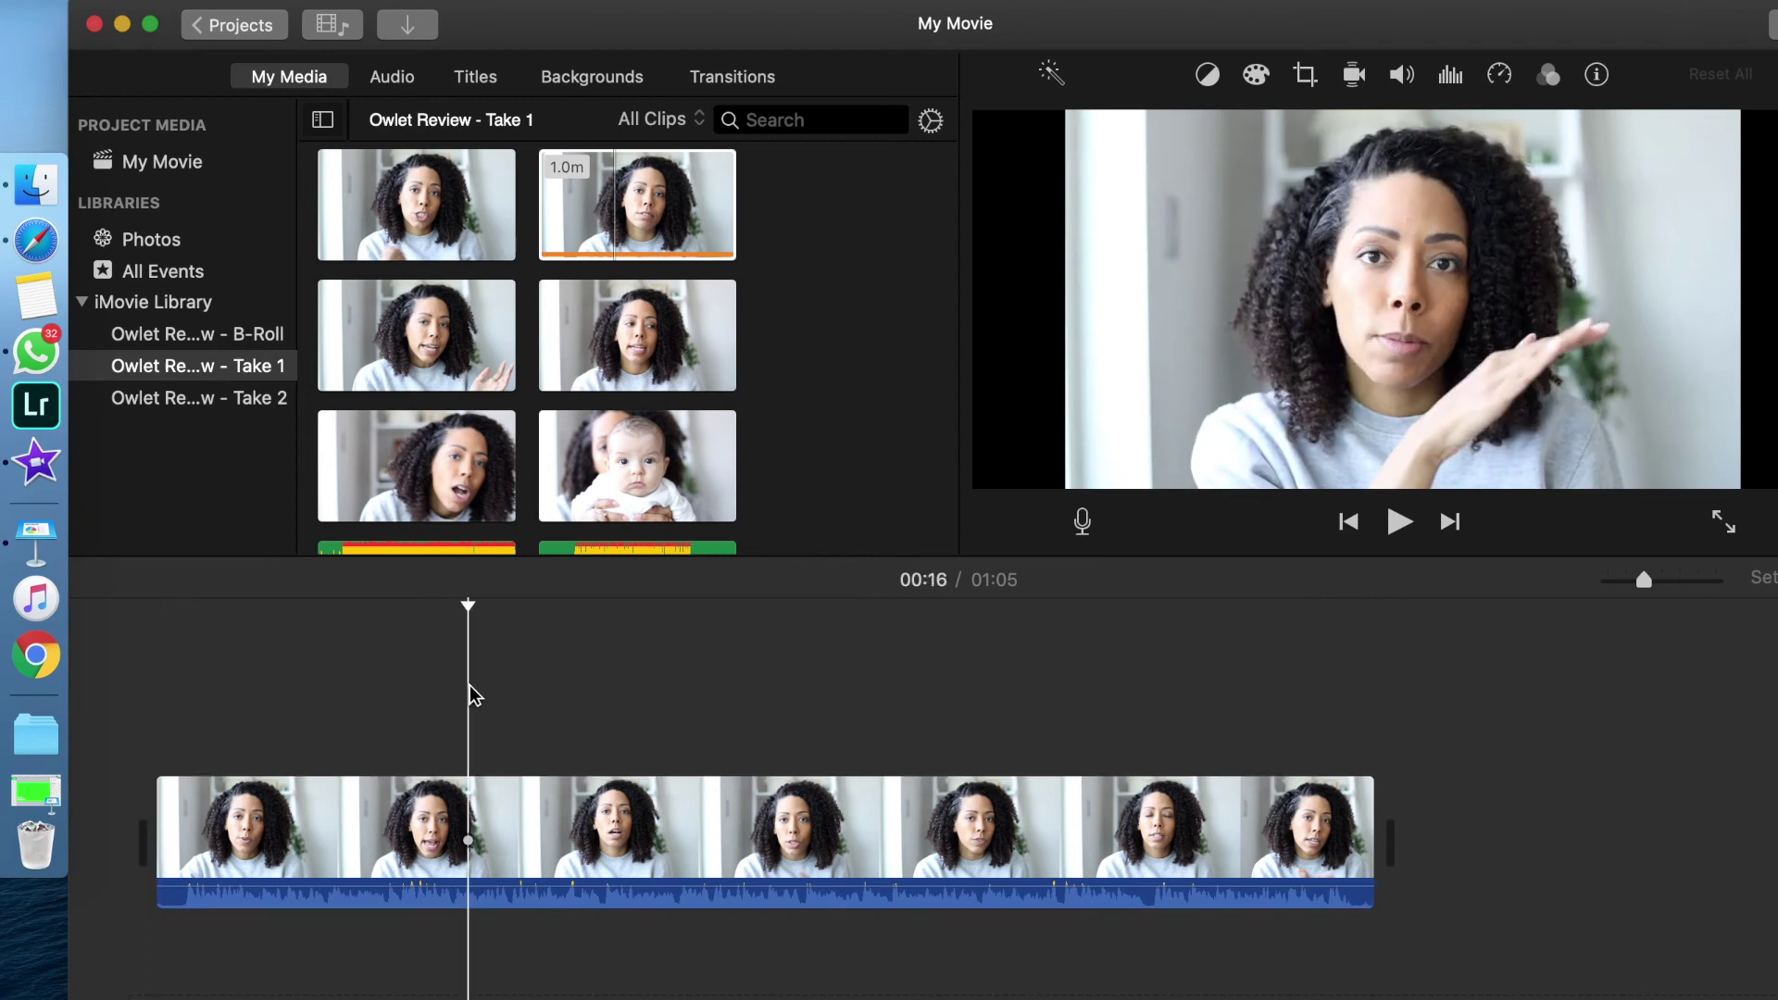
{"action": "left_click", "coordinate": [404, 34]}
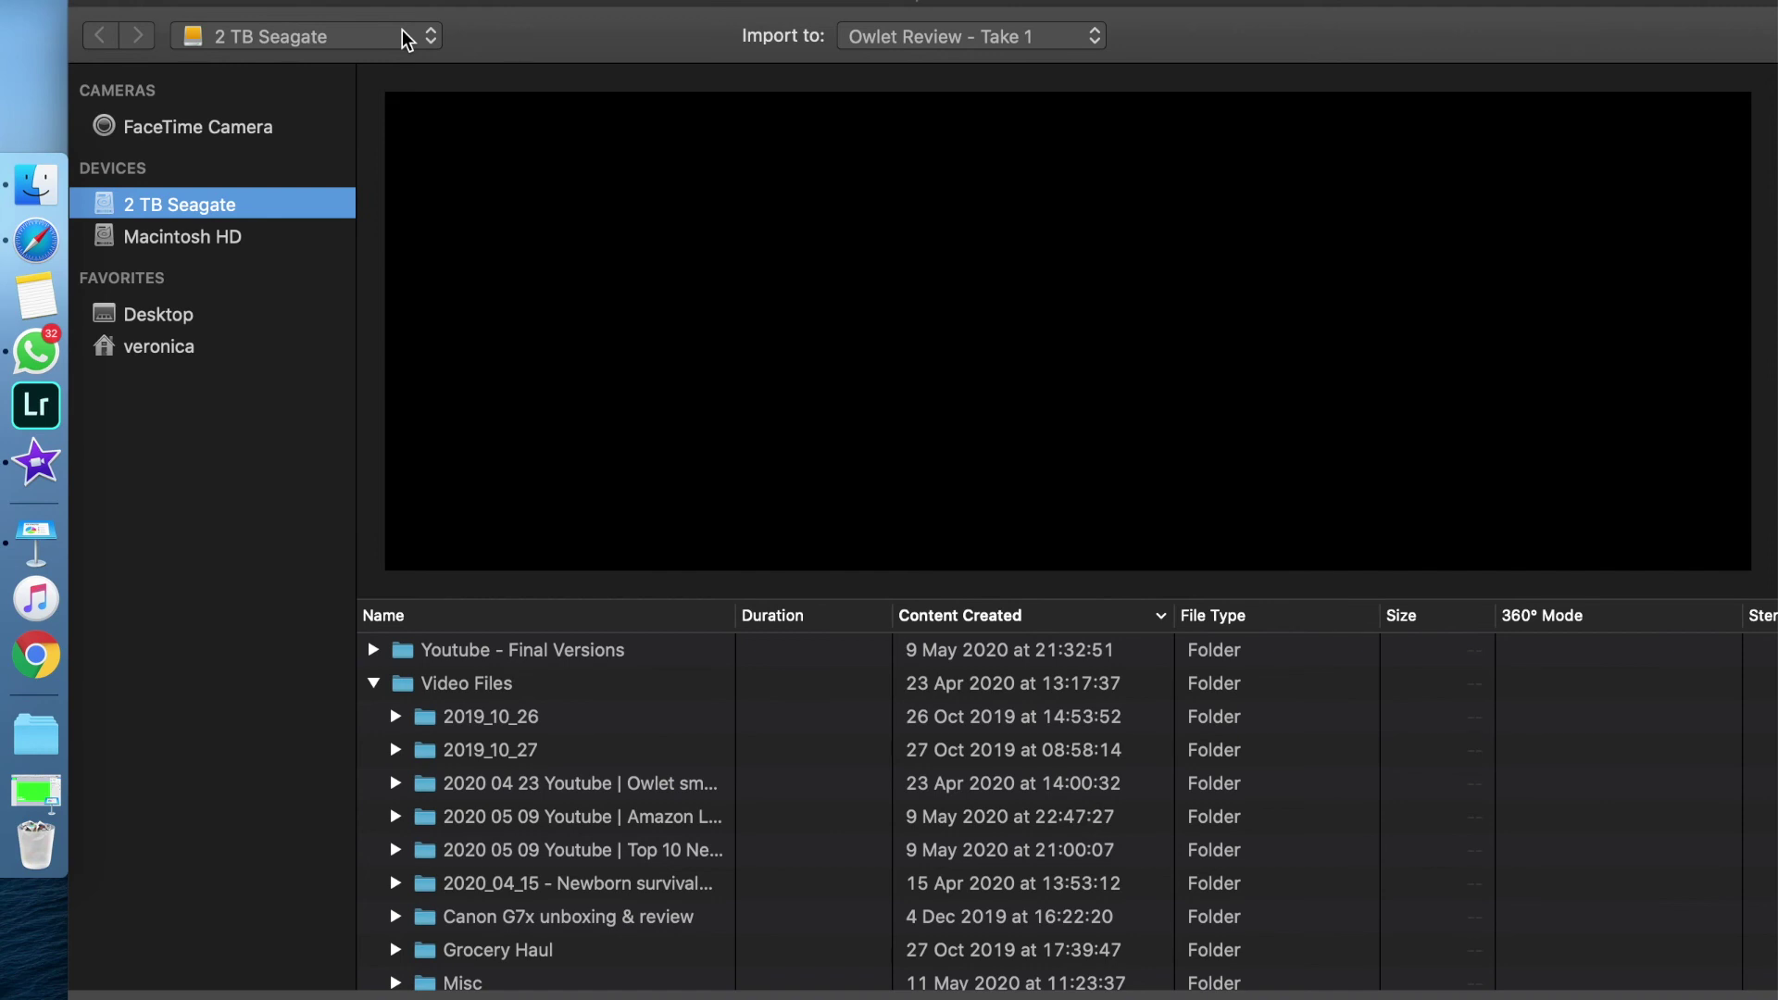
{"action": "left_click", "coordinate": [209, 320]}
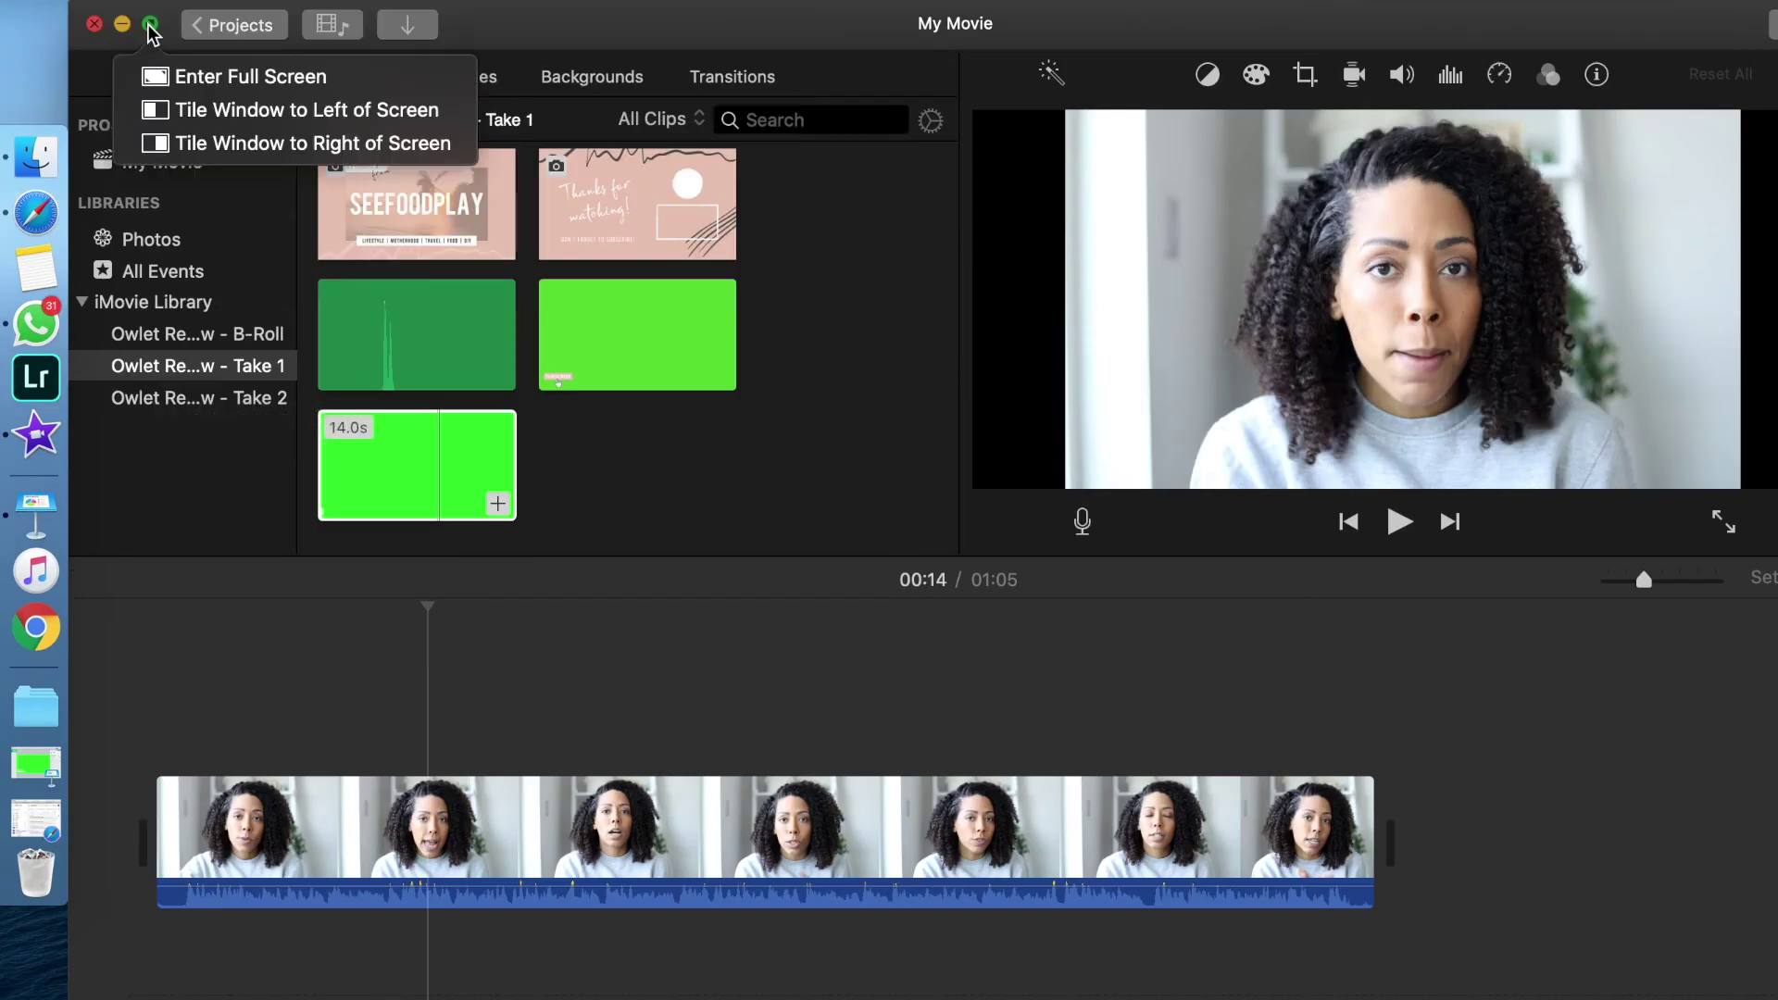
{"action": "left_click", "coordinate": [150, 30]}
{"action": "left_click", "coordinate": [366, 433]}
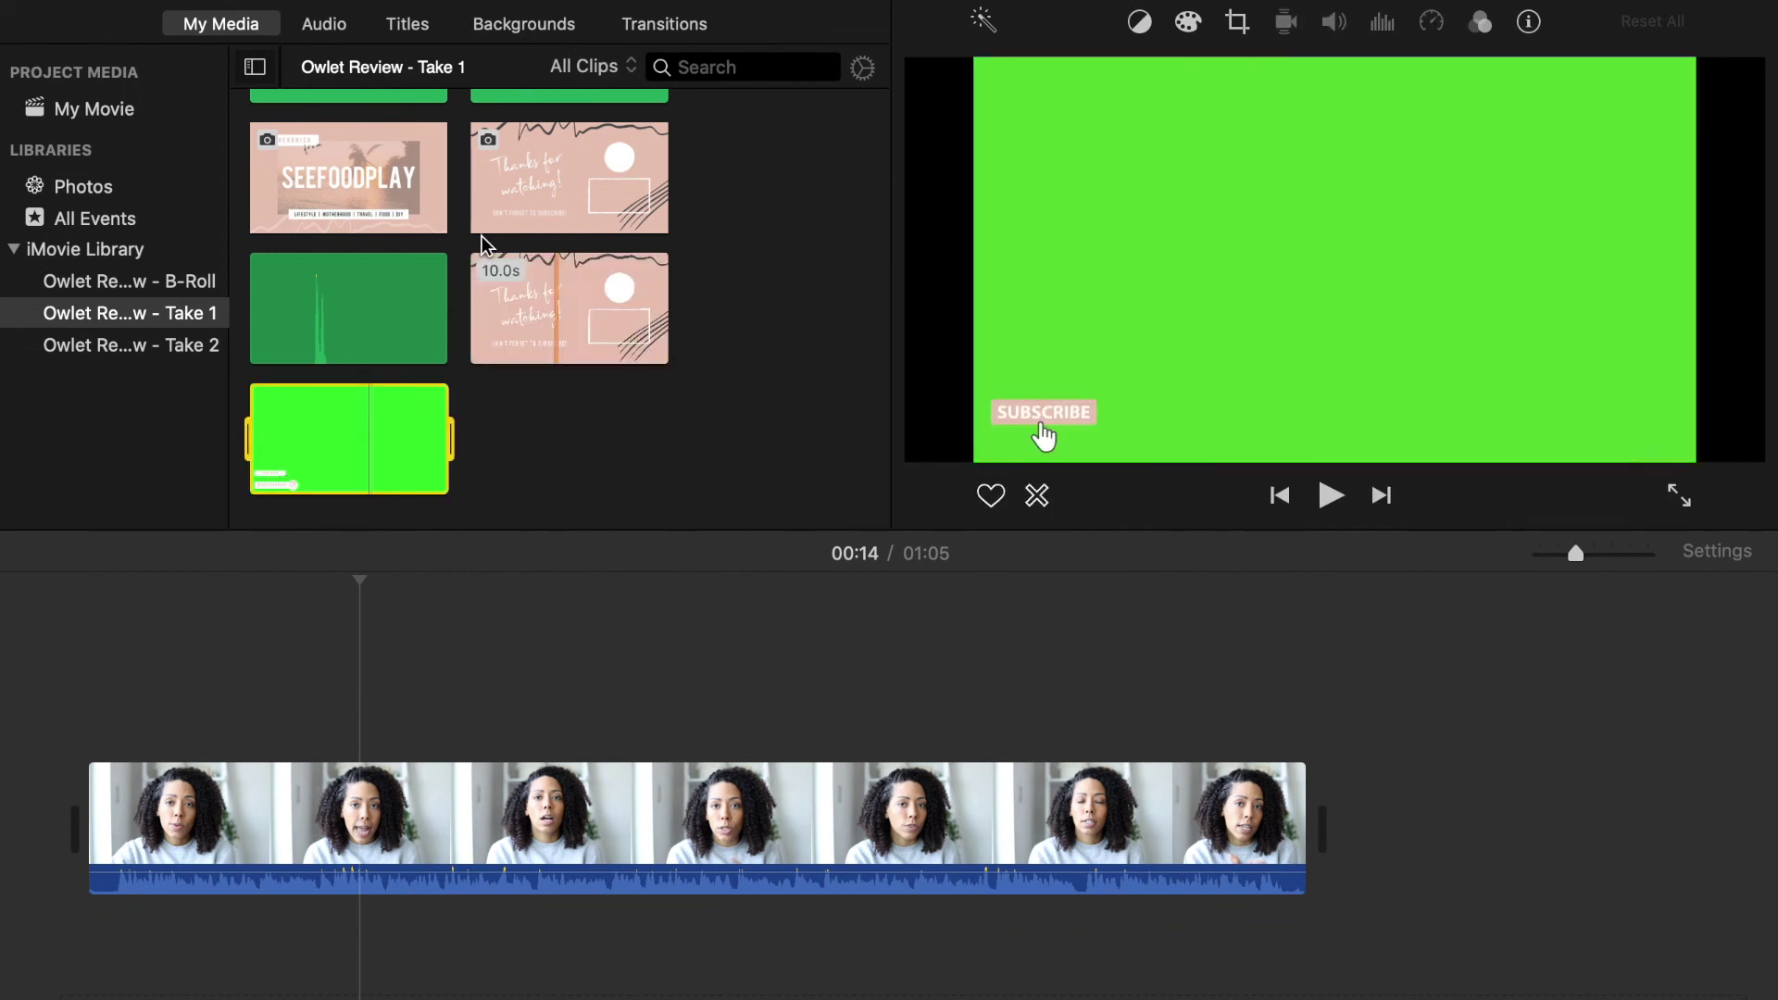
{"action": "left_click_drag", "start_coordinate": [389, 436], "coordinate": [355, 673]}
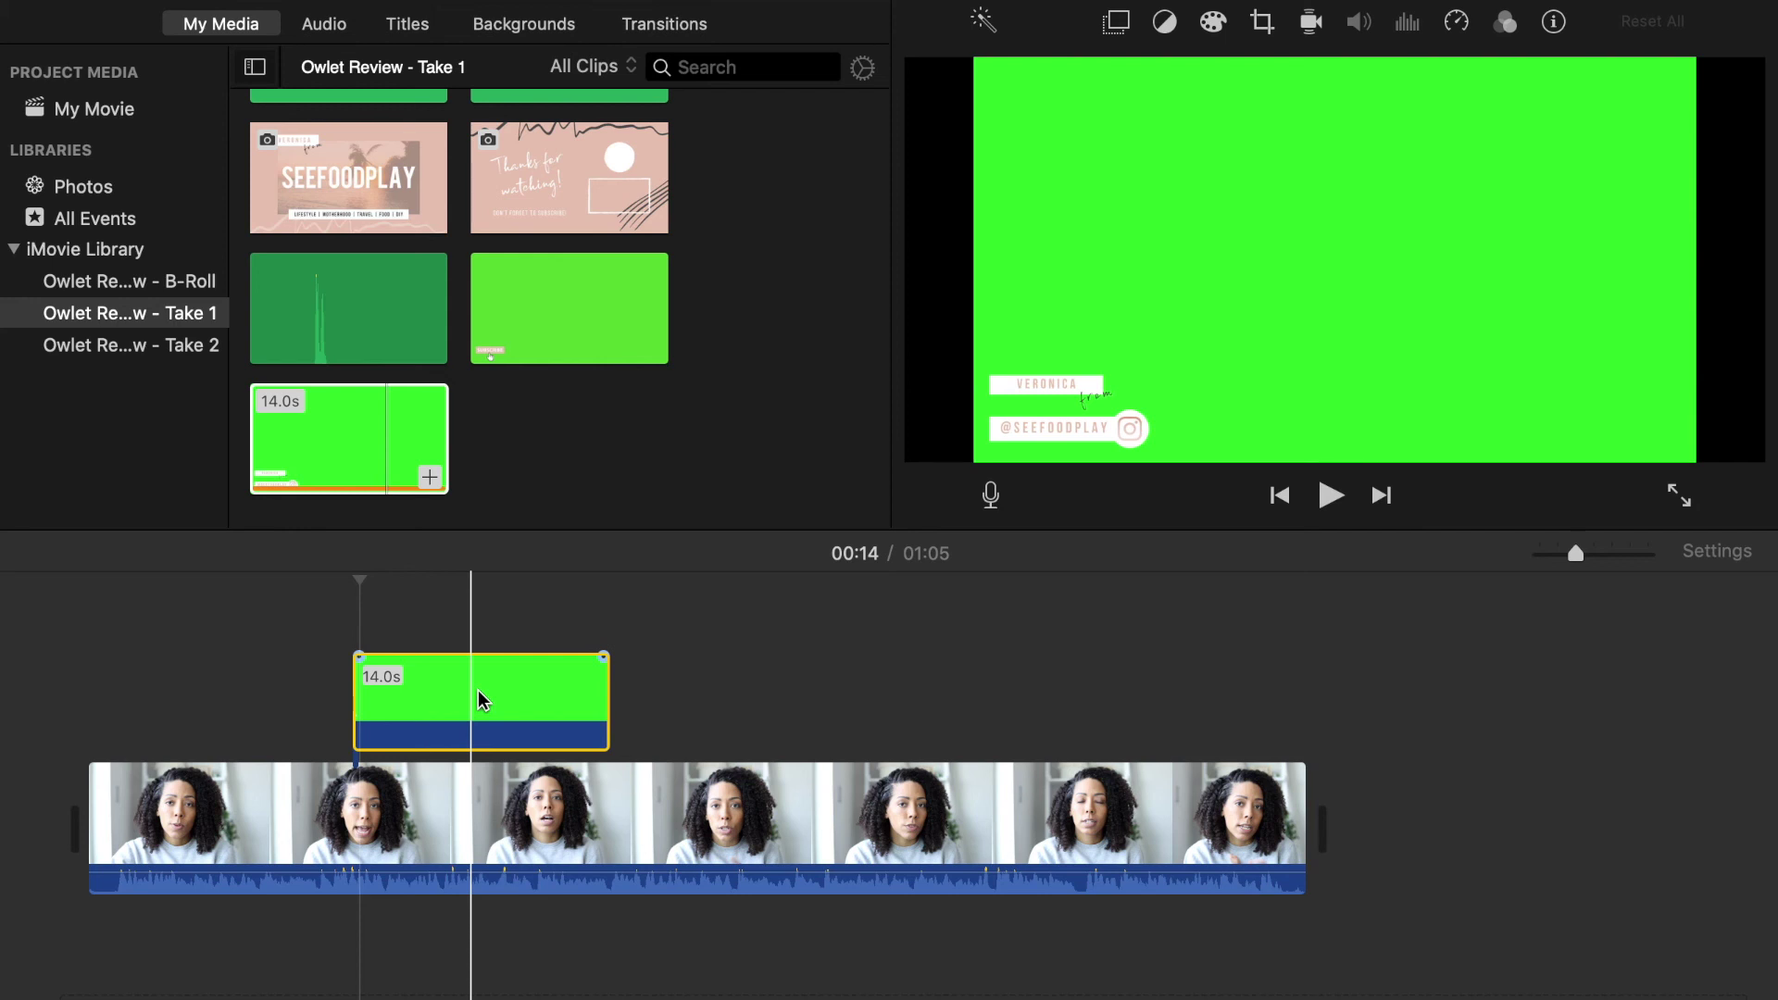
- Select the green overlay clip and list its overlay modes in Video Overlay Settings
{"action": "left_click", "coordinate": [530, 702]}
{"action": "left_click", "coordinate": [1116, 20]}
{"action": "left_click", "coordinate": [1014, 73]}
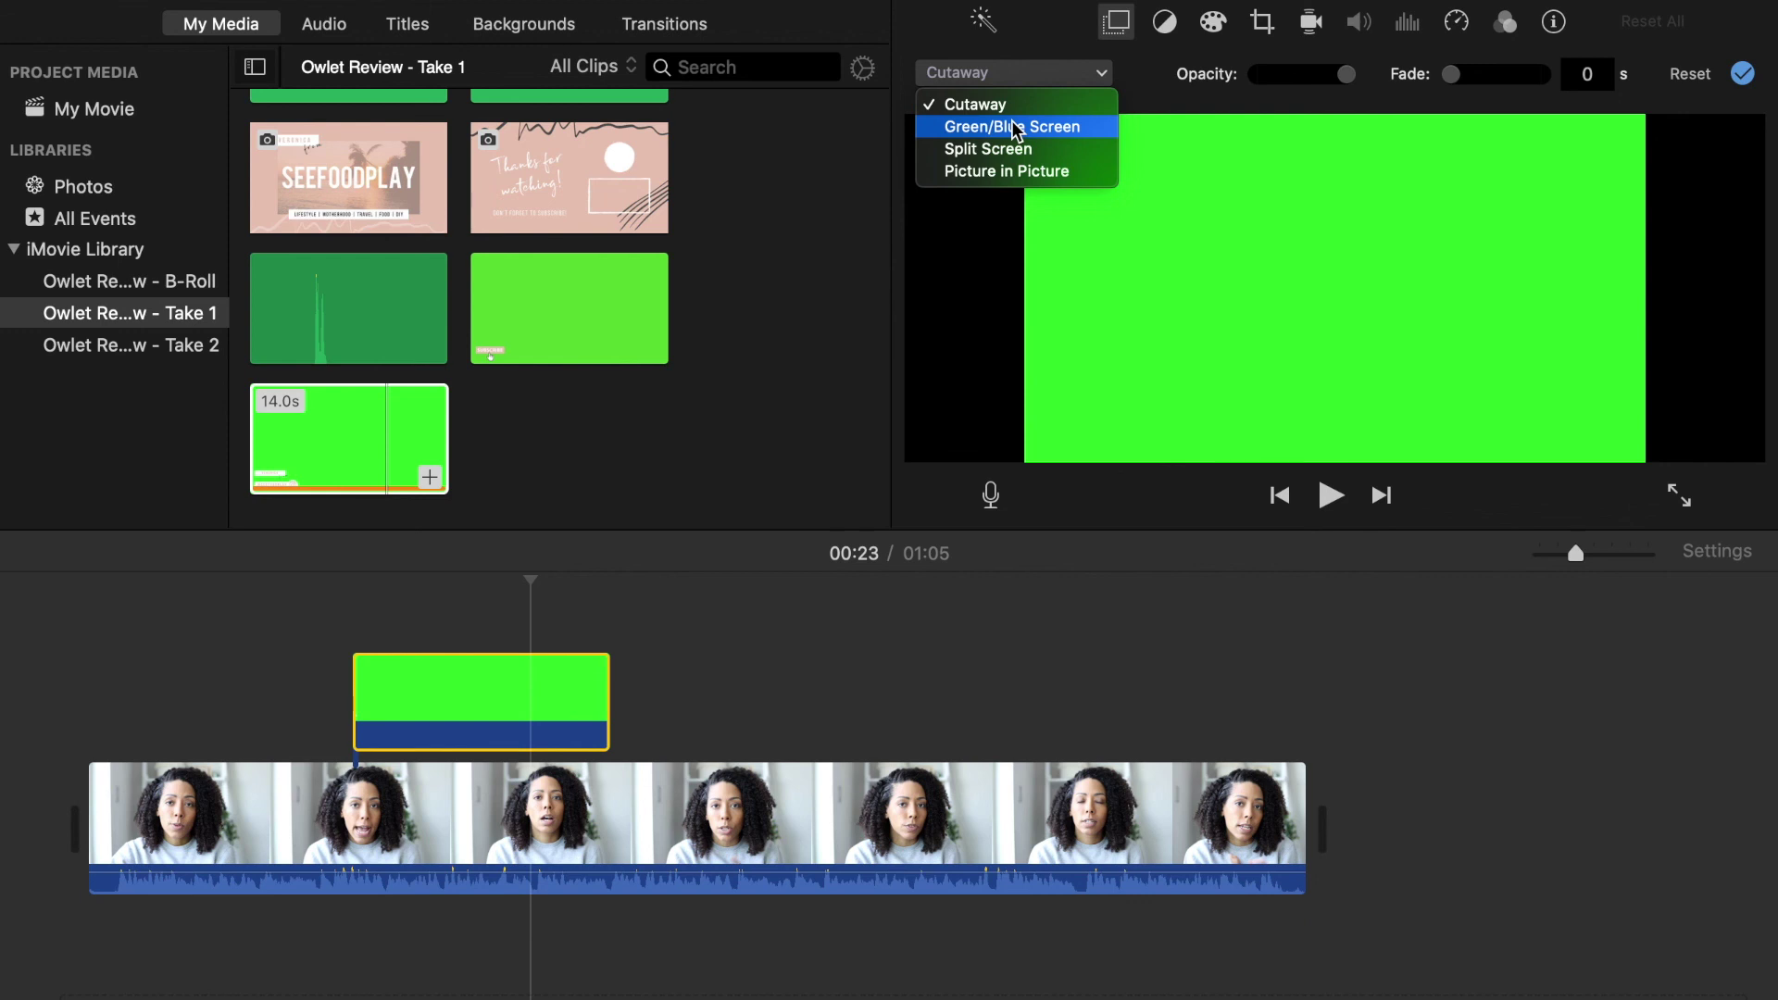
- Set the green name-tag overlay to Green/Blue Screen mode
{"action": "left_click", "coordinate": [1011, 126]}
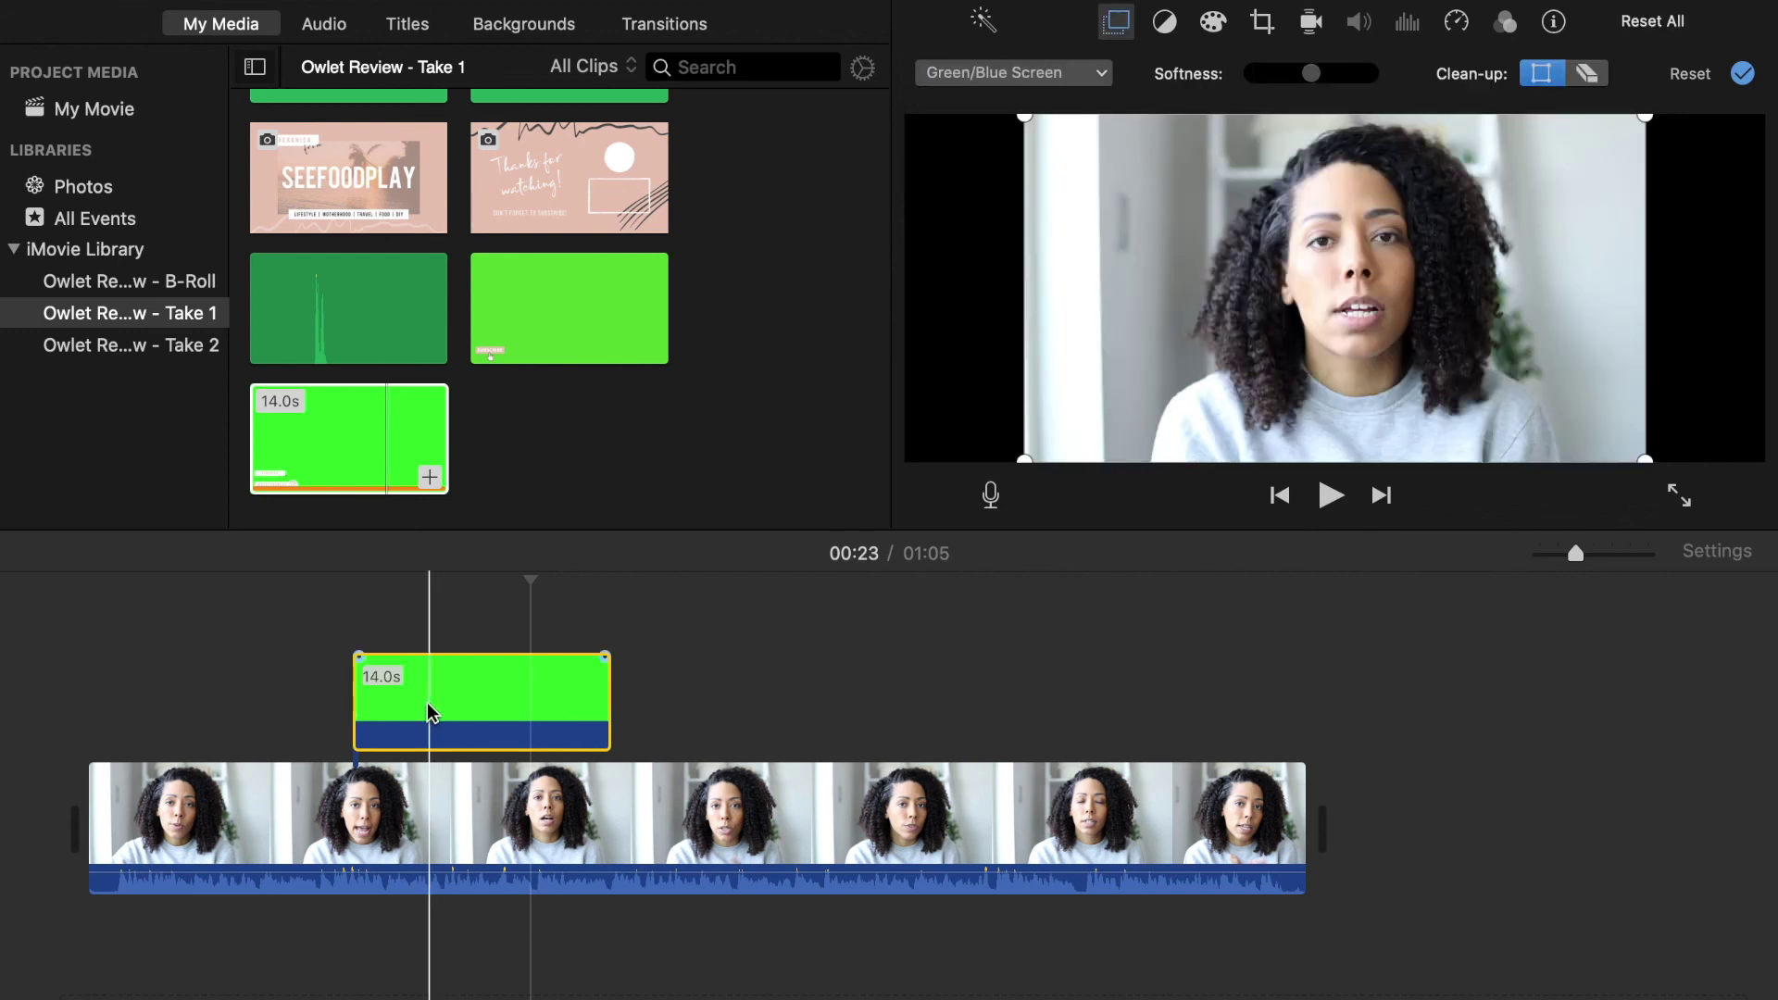